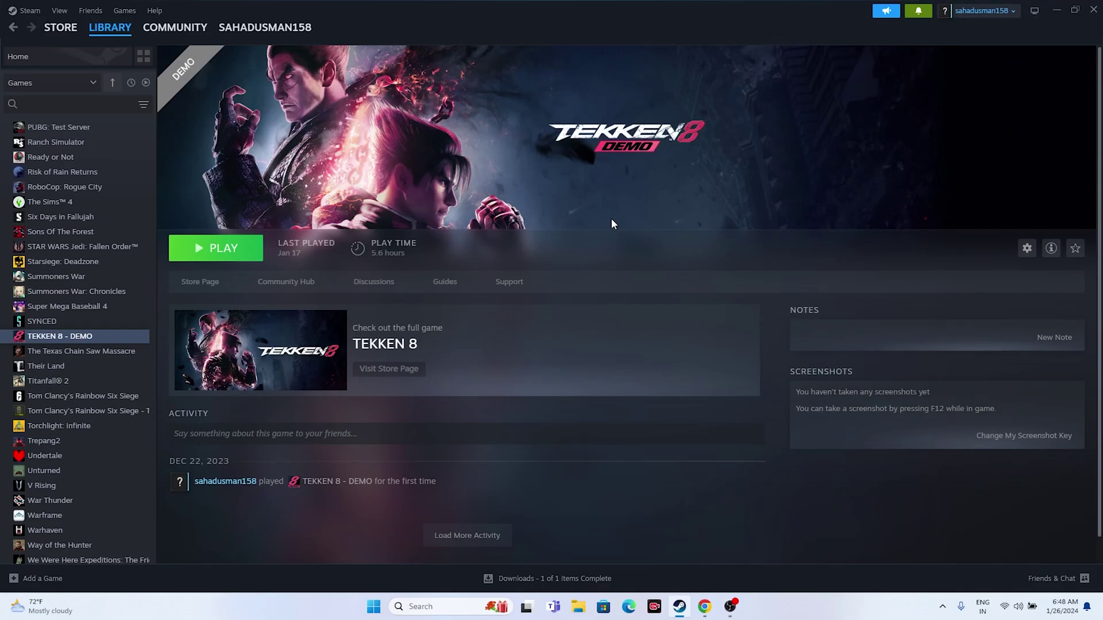
# Bring up the computer's power options, including Restart, and dismiss them without choosing one
pyautogui.press('XF86AudioRaiseVolume')
pyautogui.click(374, 607)
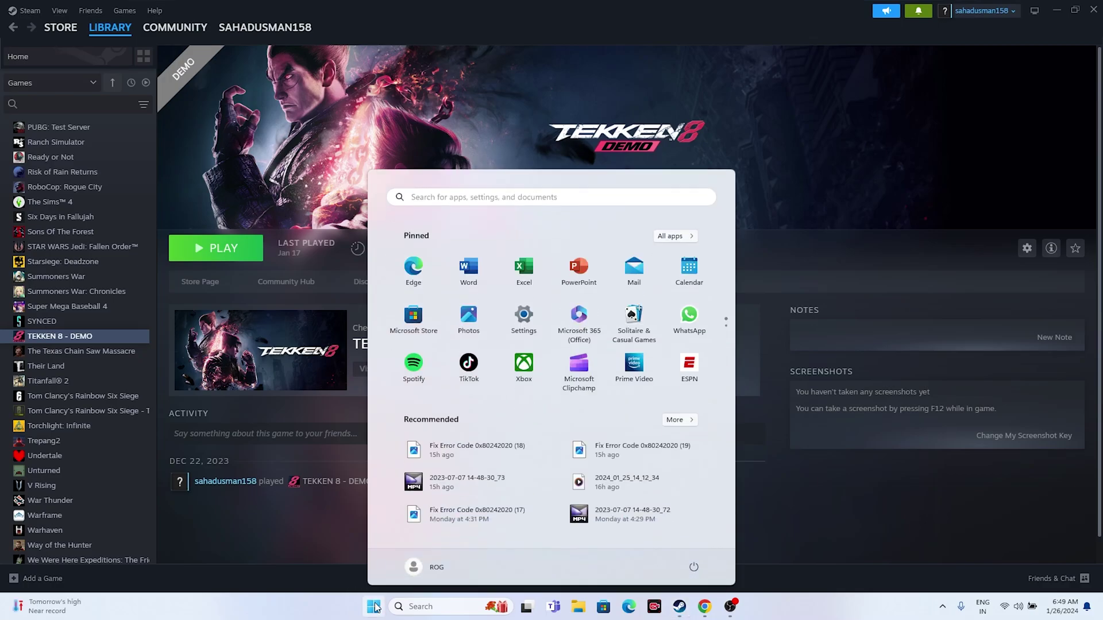
pyautogui.click(695, 567)
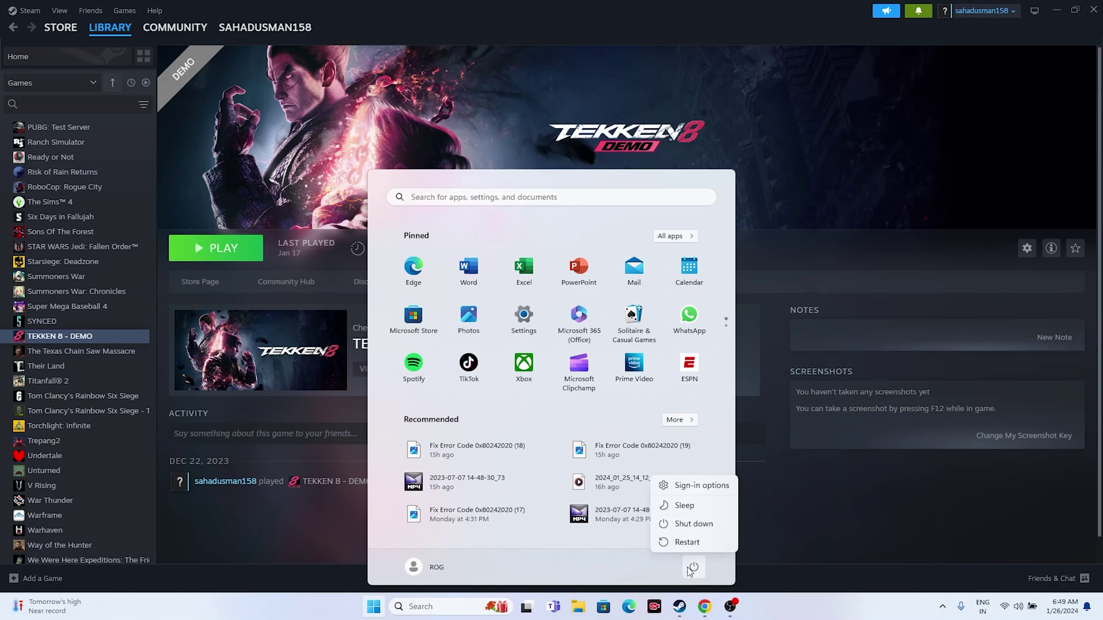
pyautogui.click(760, 617)
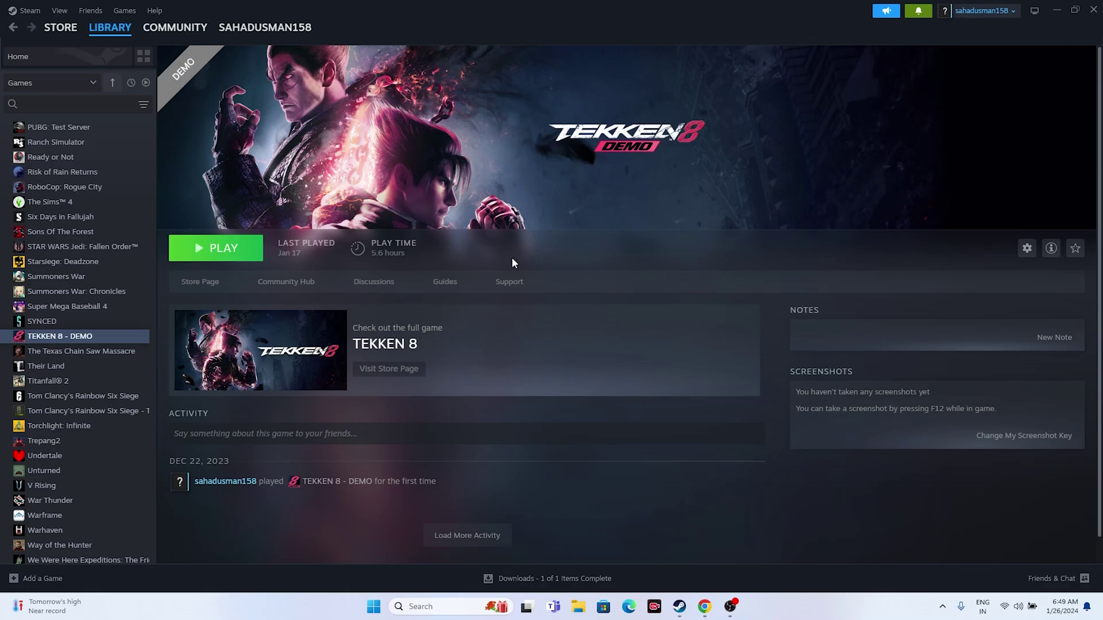
# Browse to the TEKKEN 8 - DEMO installation folder from the game's installed files properties, leaving Steam minimized
pyautogui.rightClick(87, 339)
pyautogui.click(109, 425)
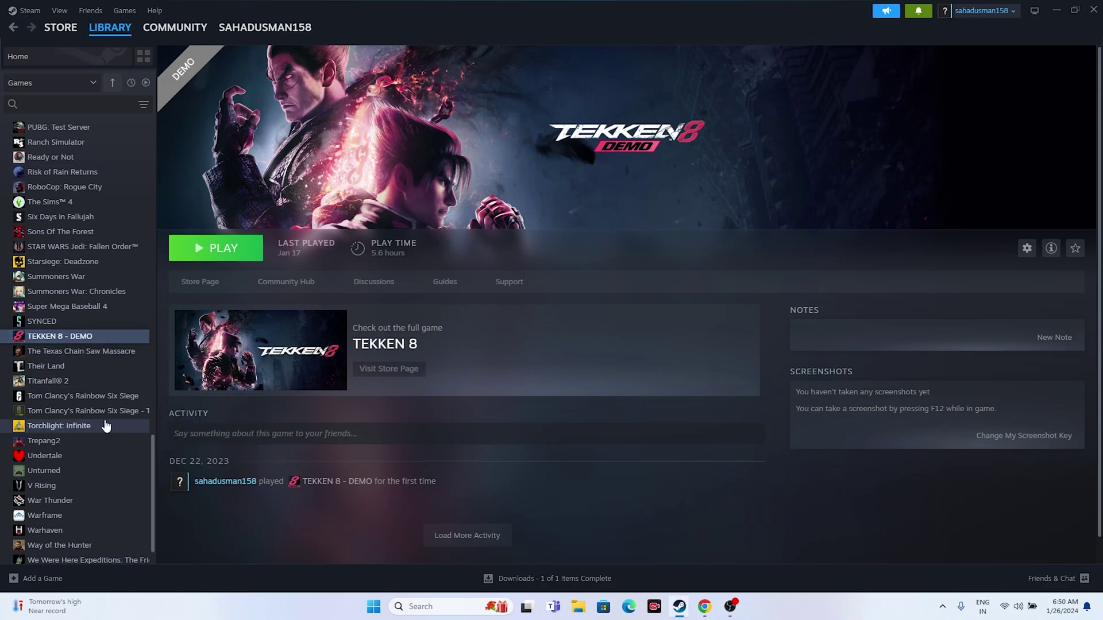
pyautogui.click(341, 220)
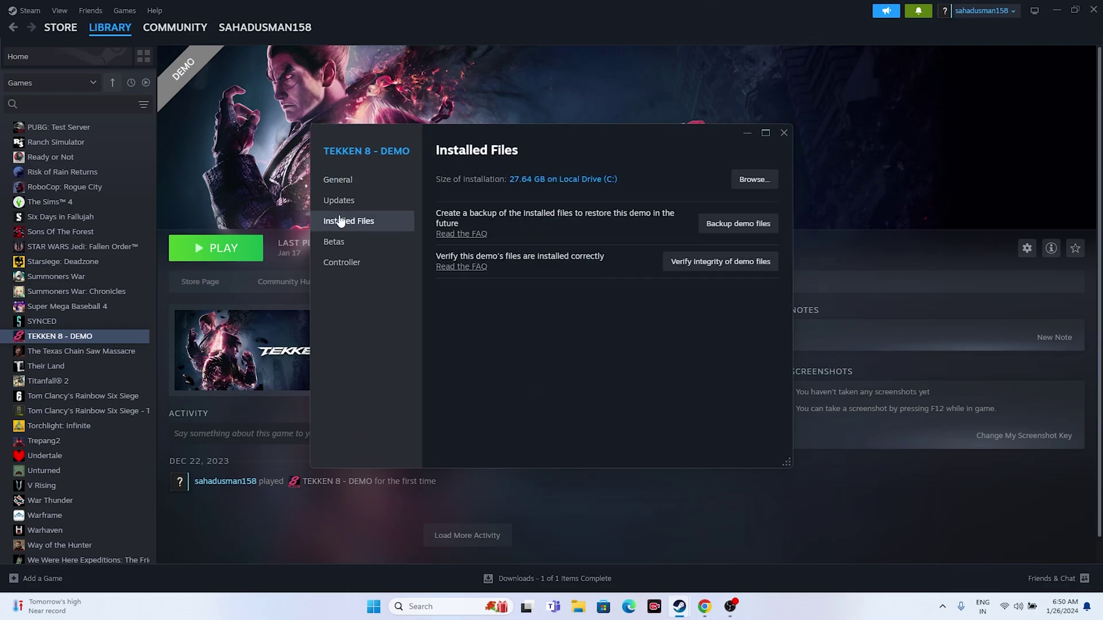
pyautogui.click(754, 180)
pyautogui.click(784, 132)
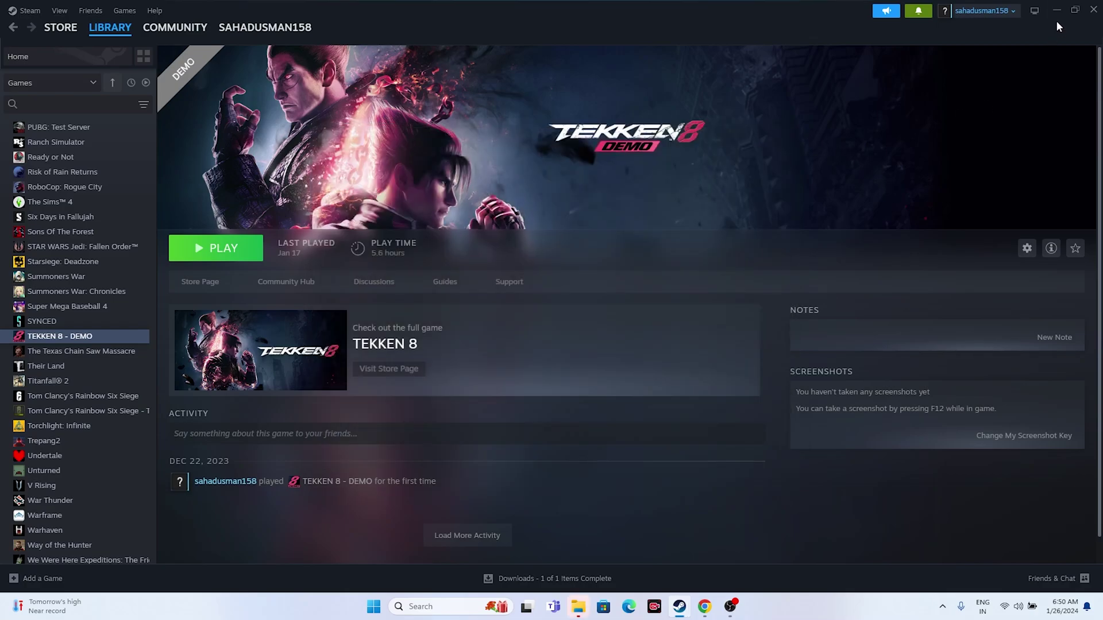
pyautogui.click(1056, 10)
pyautogui.click(616, 128)
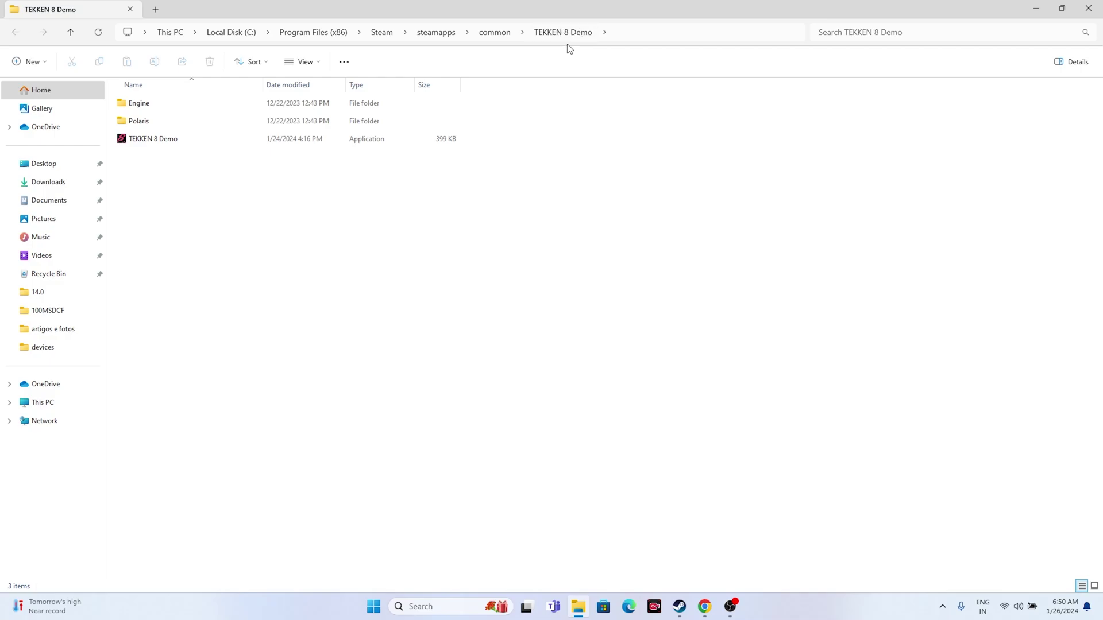
# Set the TEKKEN 8 Demo application to always run as an administrator and save the compatibility setting
pyautogui.click(145, 143)
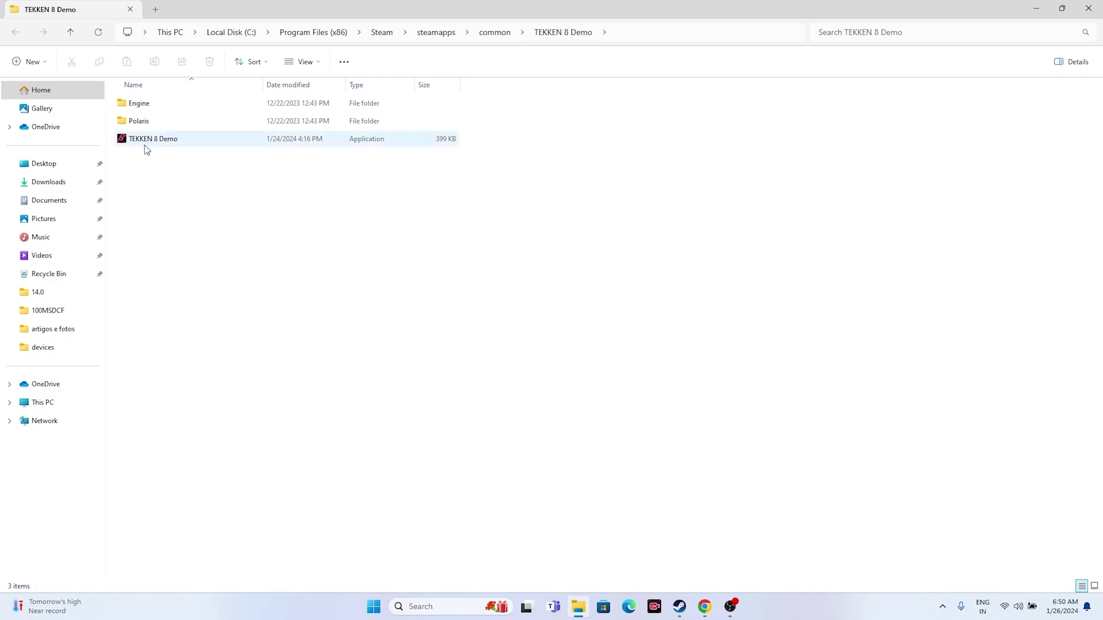
pyautogui.click(174, 145)
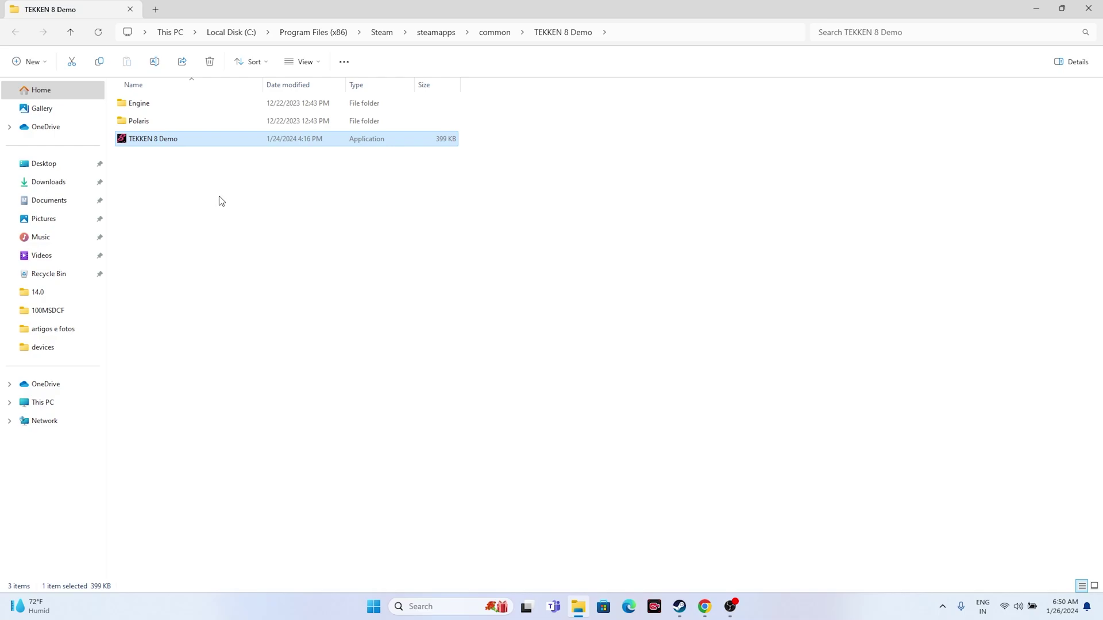
pyautogui.rightClick(149, 139)
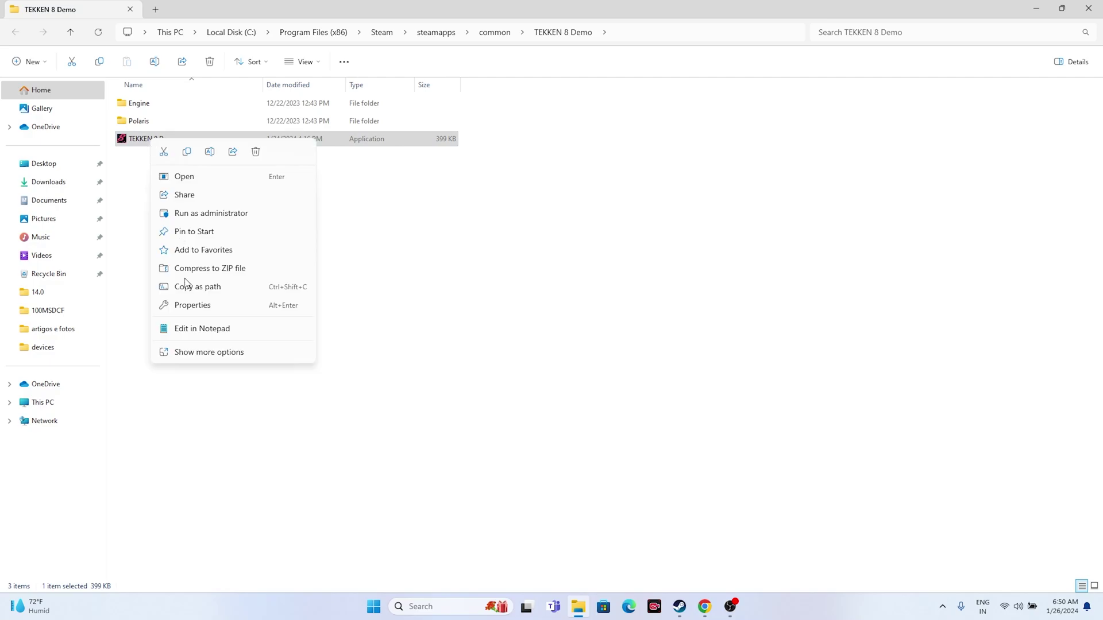
pyautogui.click(191, 353)
pyautogui.click(199, 429)
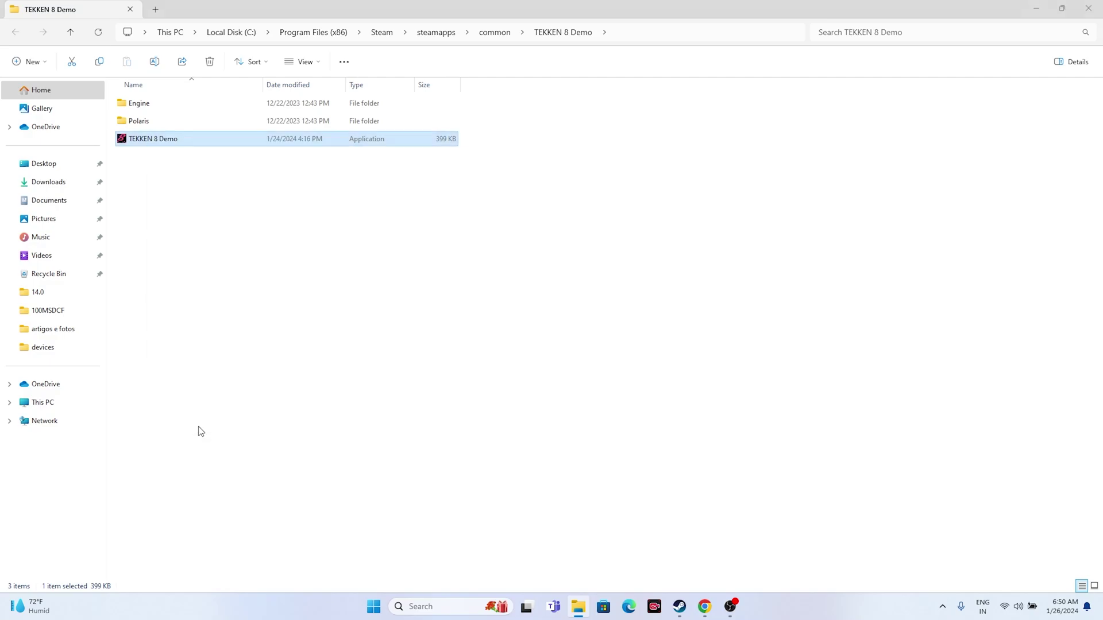
pyautogui.click(206, 166)
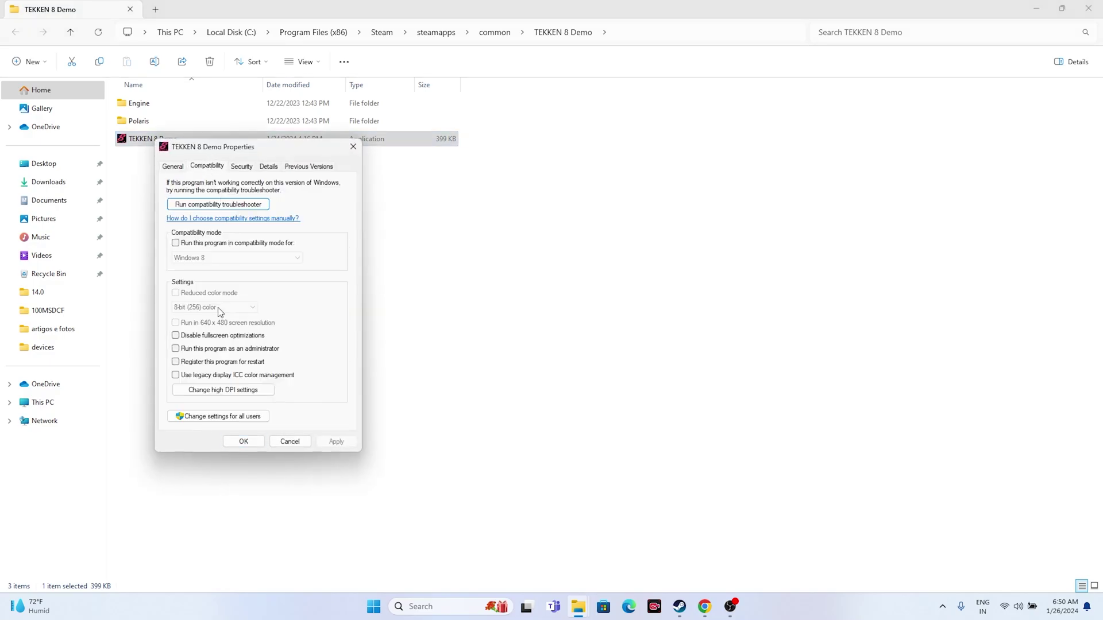
pyautogui.click(175, 348)
pyautogui.click(338, 443)
pyautogui.click(243, 441)
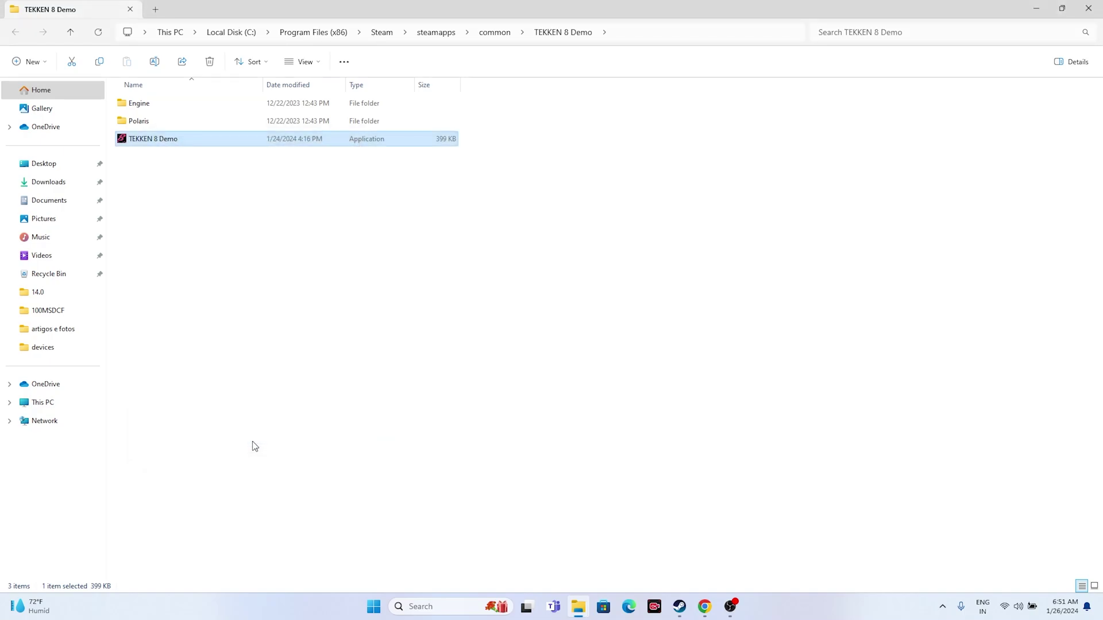
# Enable compatibility mode for Windows 8 on the TEKKEN 8 Demo application, save the properties, and close the game folder
pyautogui.rightClick(166, 144)
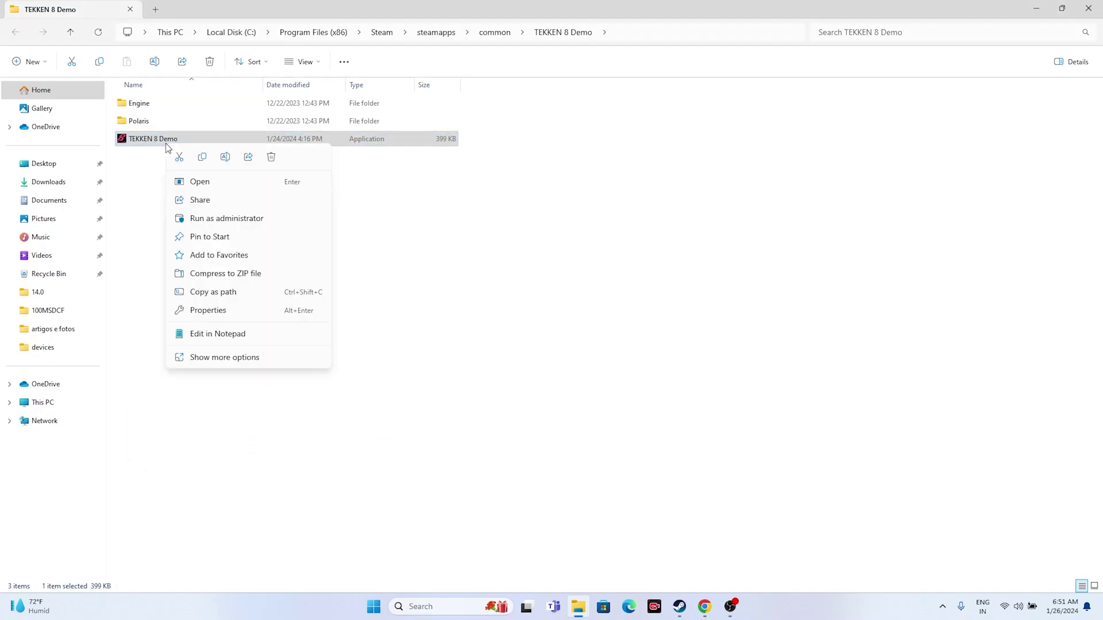
pyautogui.click(211, 365)
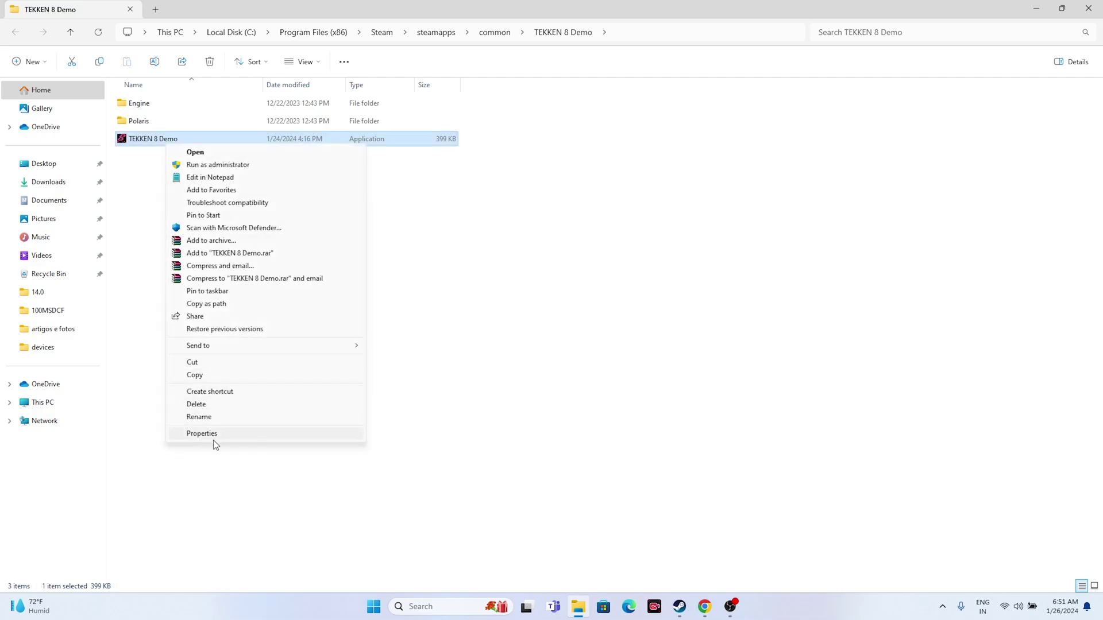
pyautogui.click(214, 440)
pyautogui.click(221, 171)
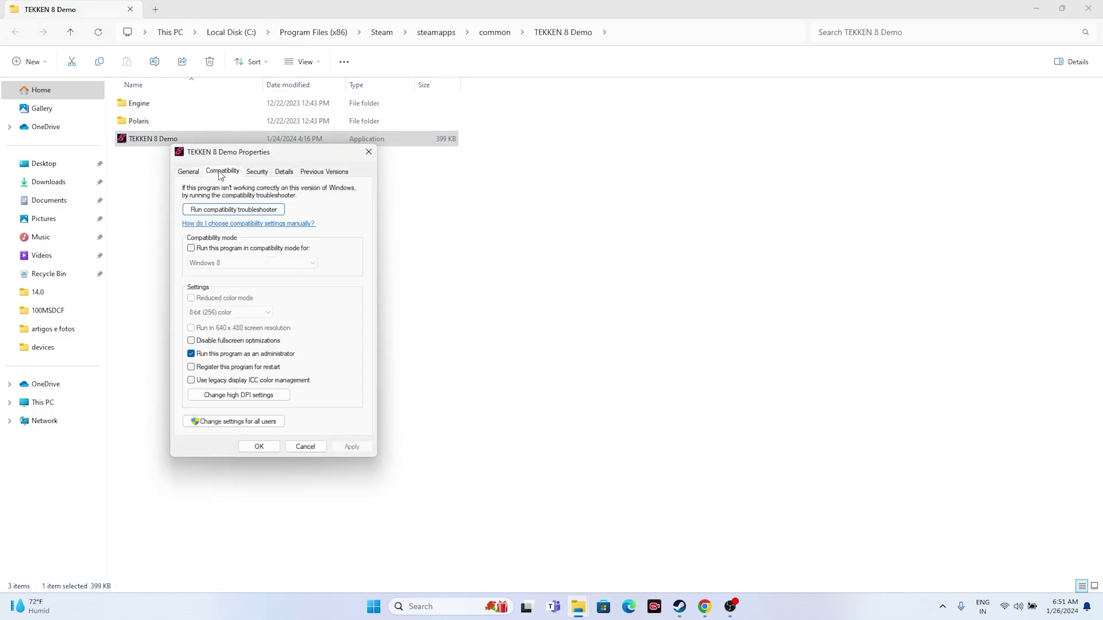
pyautogui.click(192, 249)
pyautogui.click(295, 262)
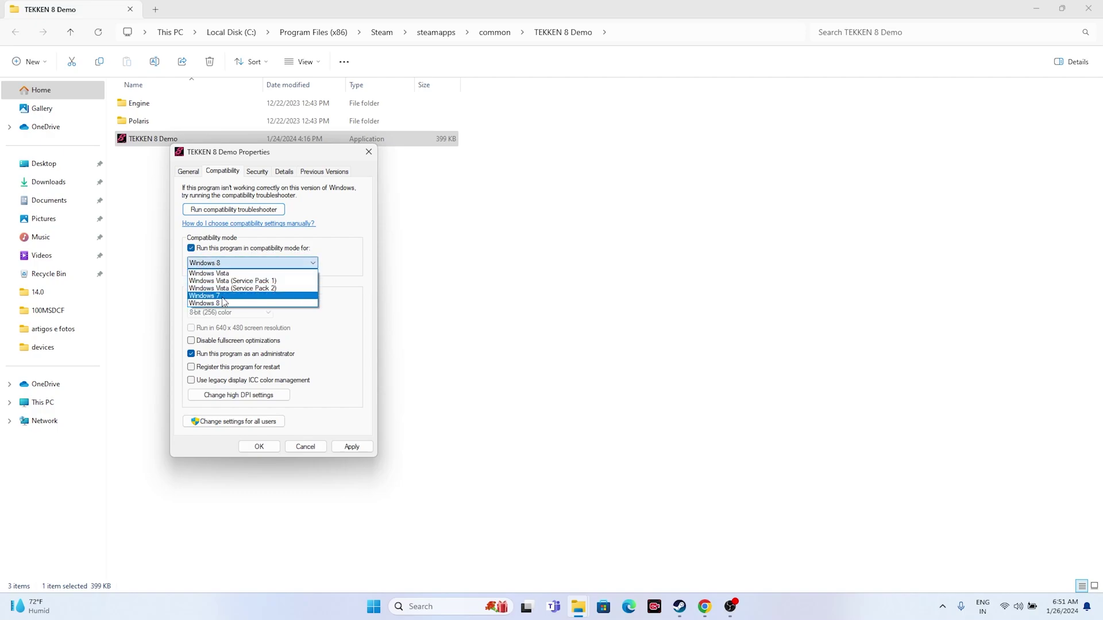
pyautogui.click(217, 295)
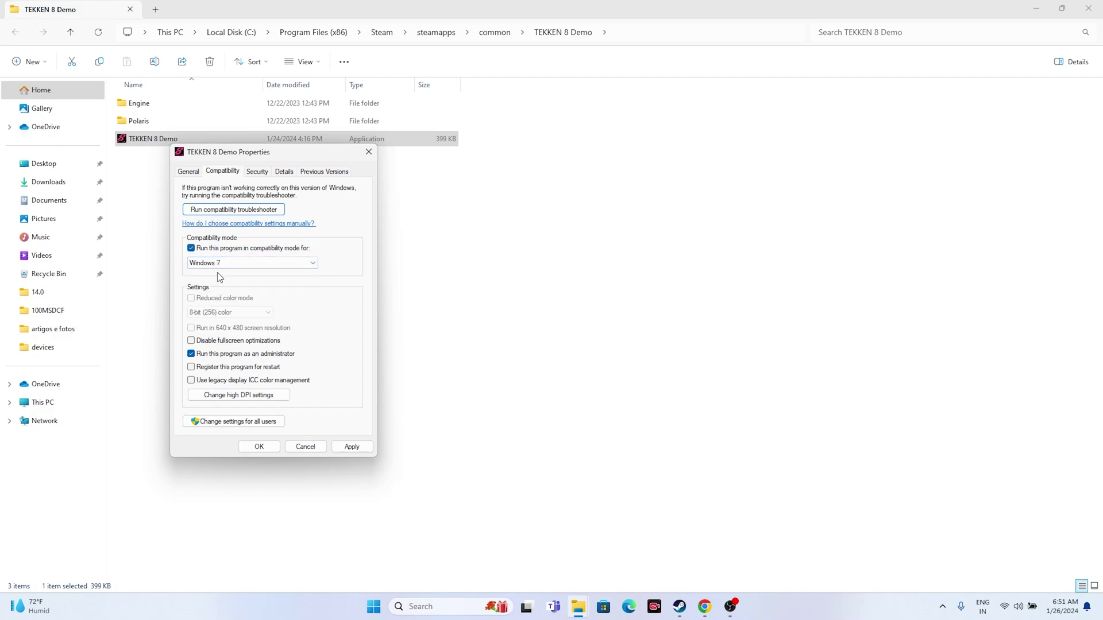
pyautogui.click(218, 263)
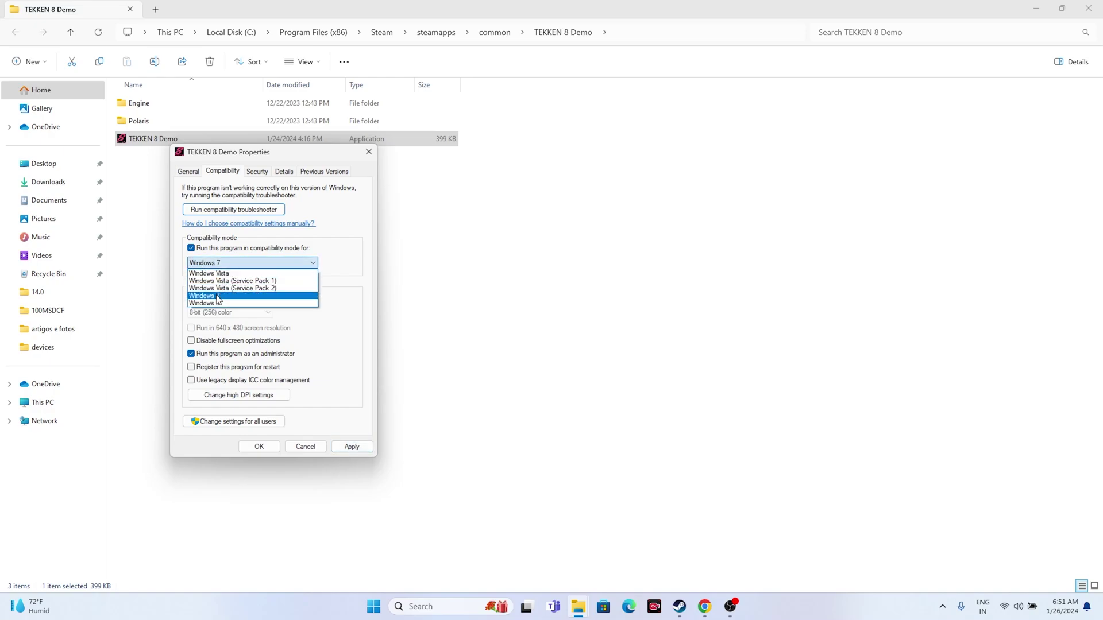
pyautogui.click(217, 303)
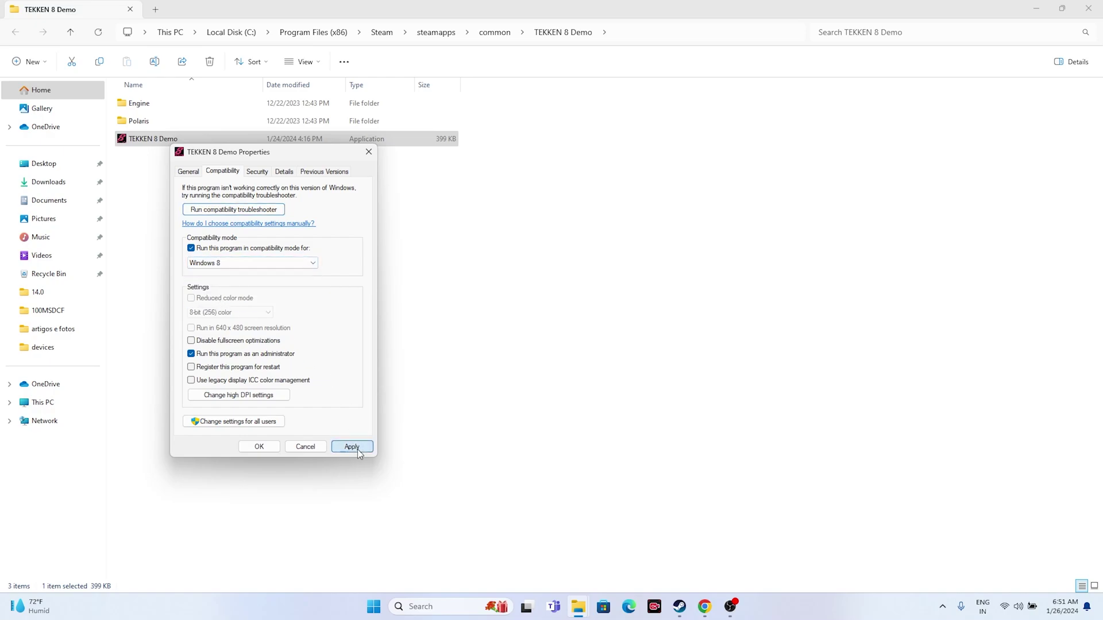
pyautogui.click(263, 449)
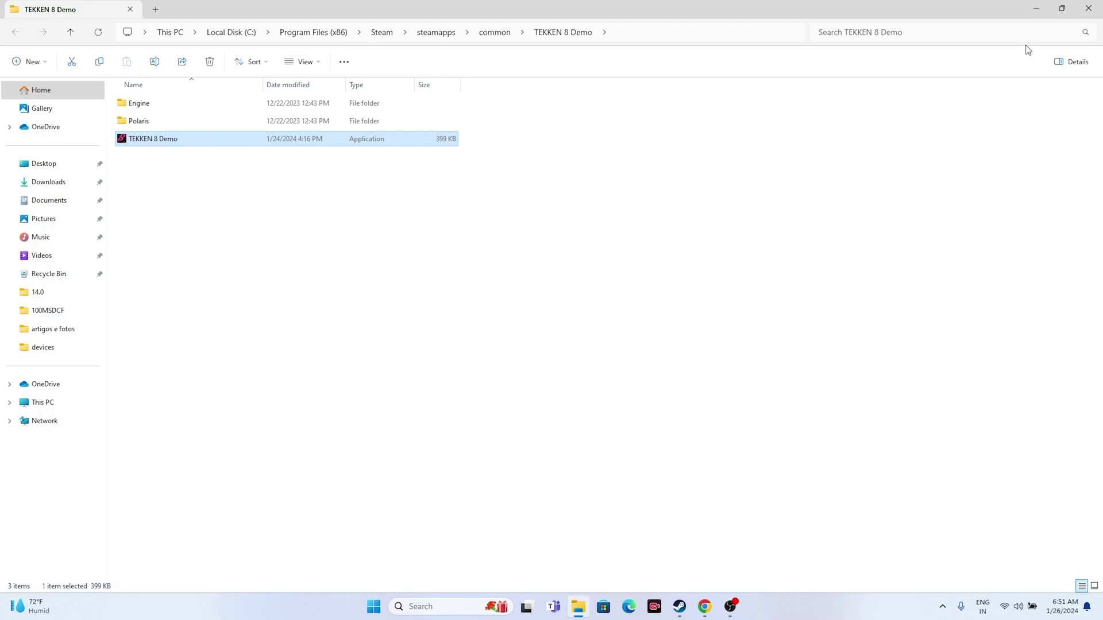
pyautogui.click(1088, 8)
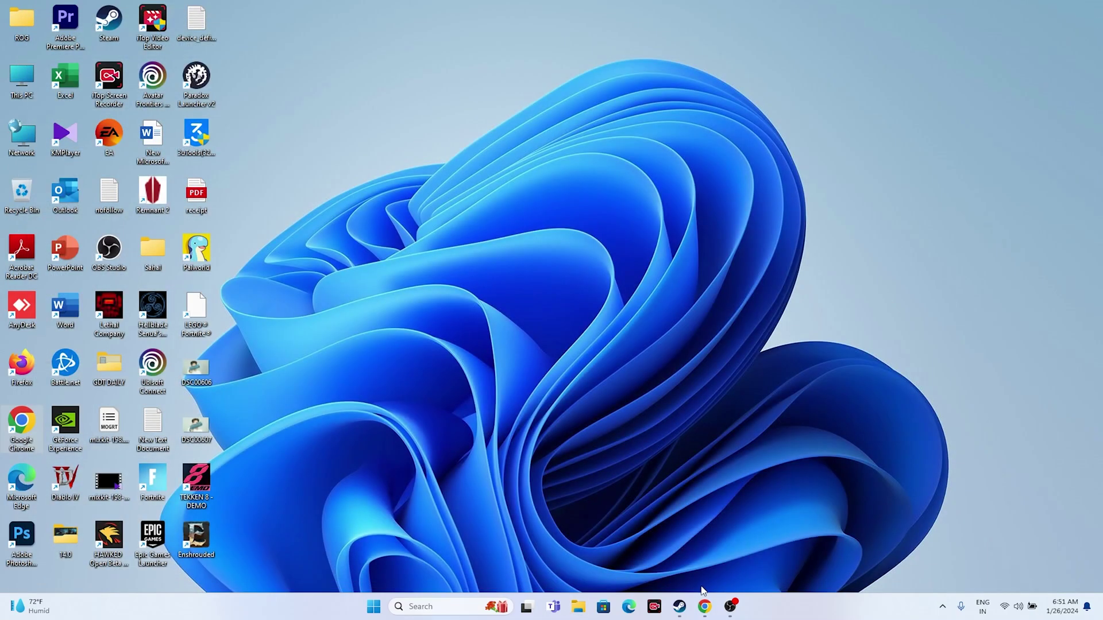
# Switch to Windows Settings and check the automatic time zone, automatic time and synchronization options under Date & time
pyautogui.click(679, 606)
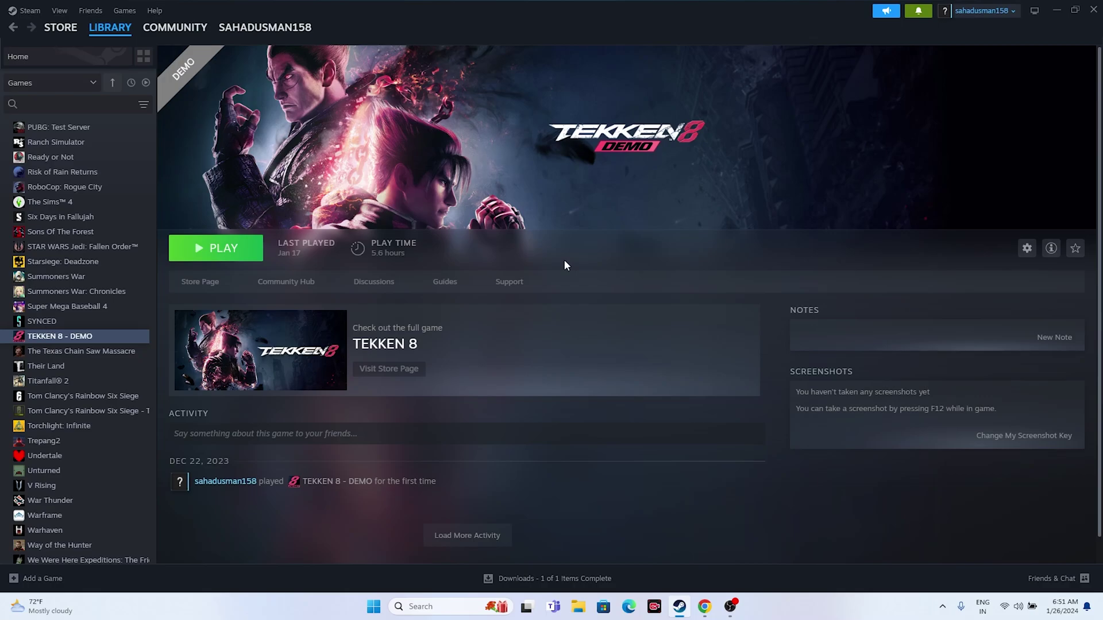
pyautogui.click(1053, 13)
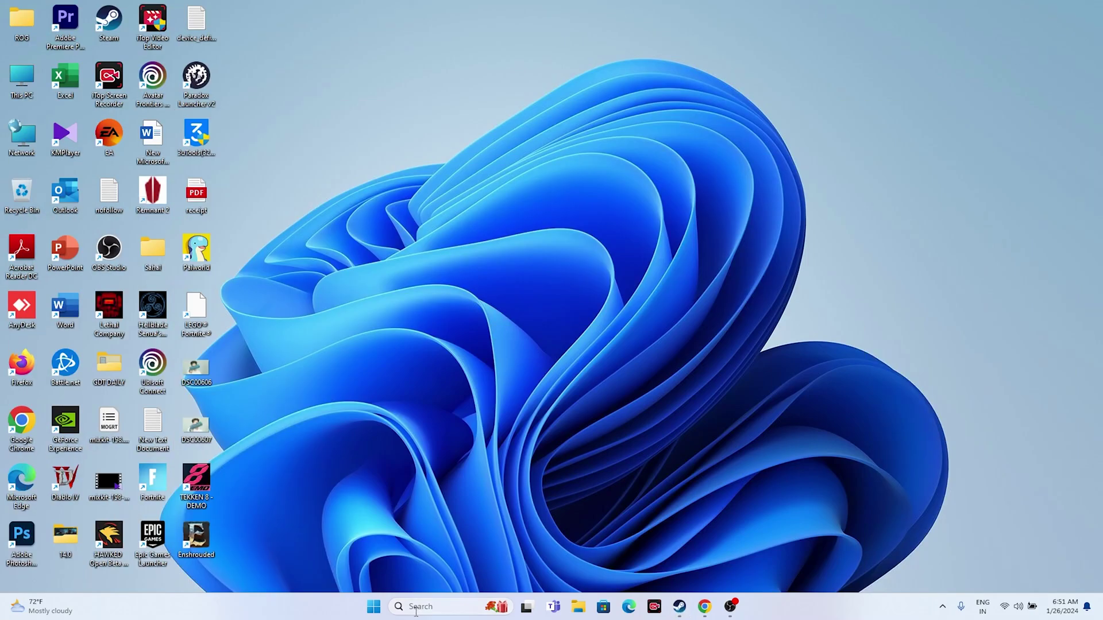
pyautogui.click(437, 606)
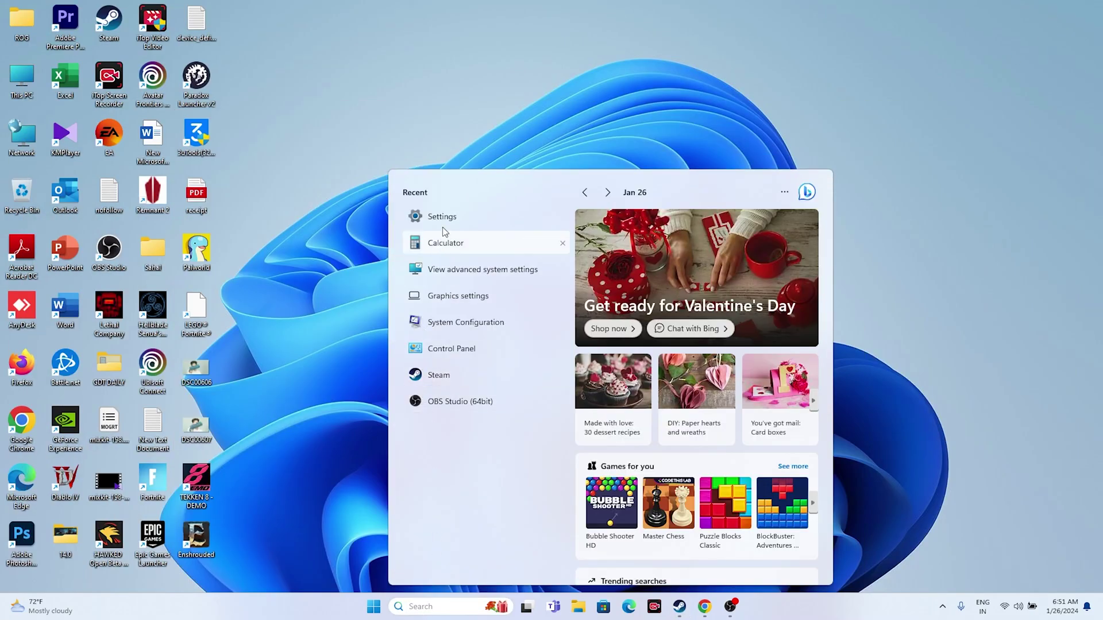
pyautogui.click(448, 220)
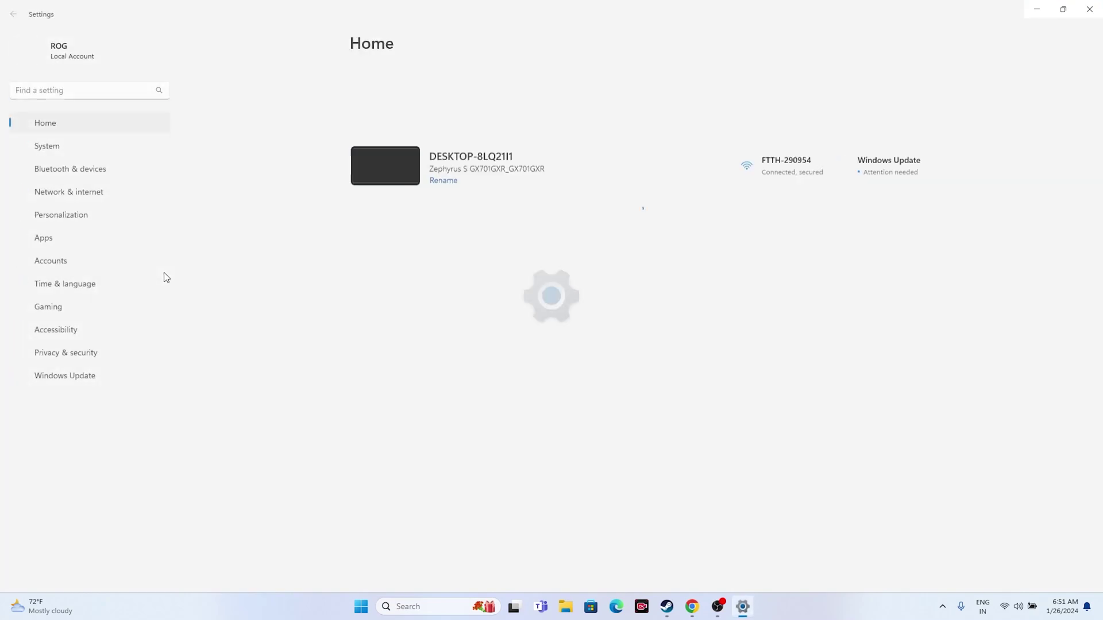
pyautogui.click(124, 284)
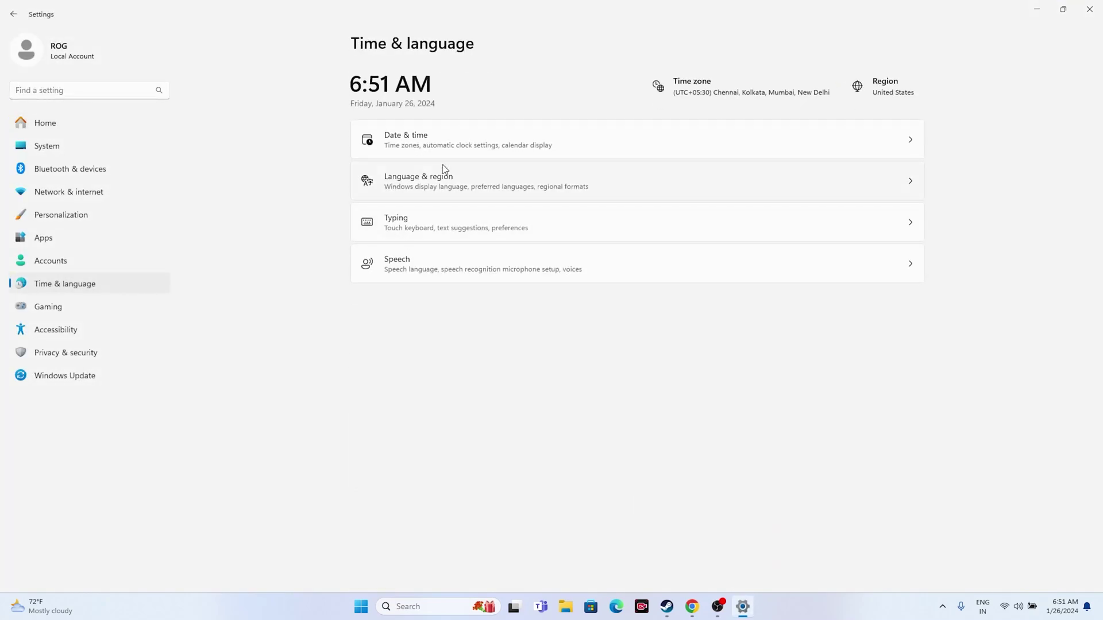
pyautogui.click(446, 138)
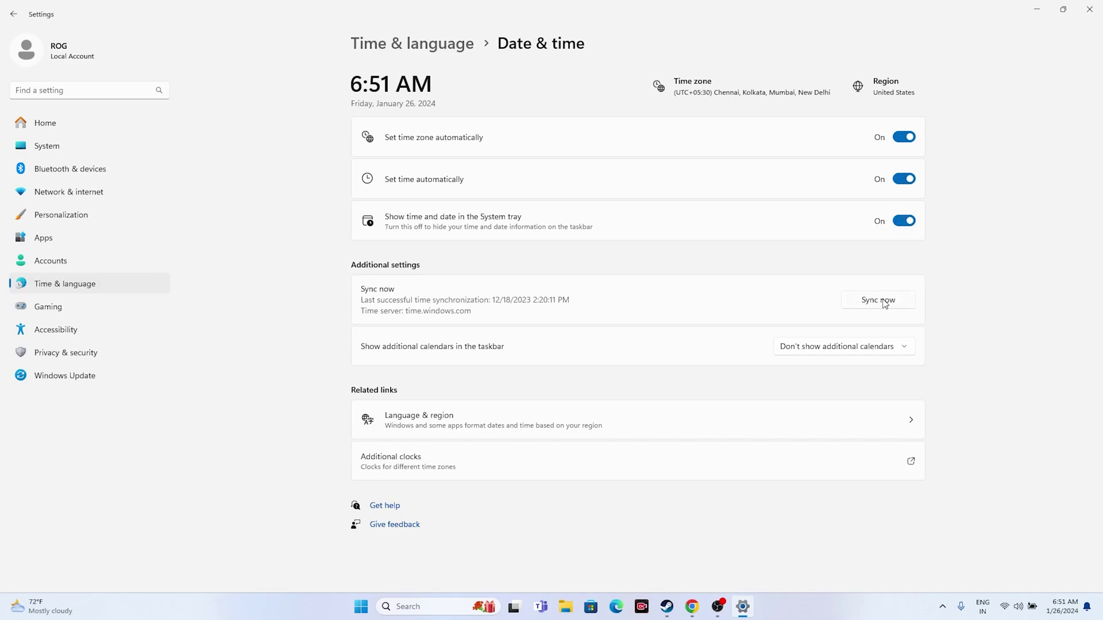
# Check the country or region choices under Language & region without changing the selection, and close Settings
pyautogui.click(14, 13)
pyautogui.click(432, 179)
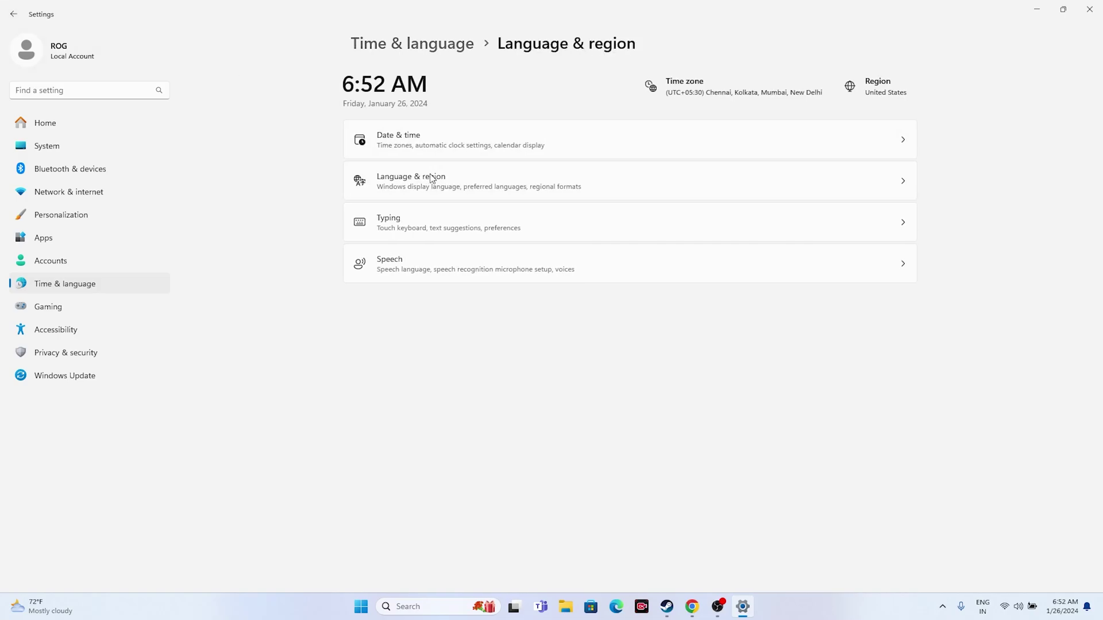
pyautogui.click(890, 282)
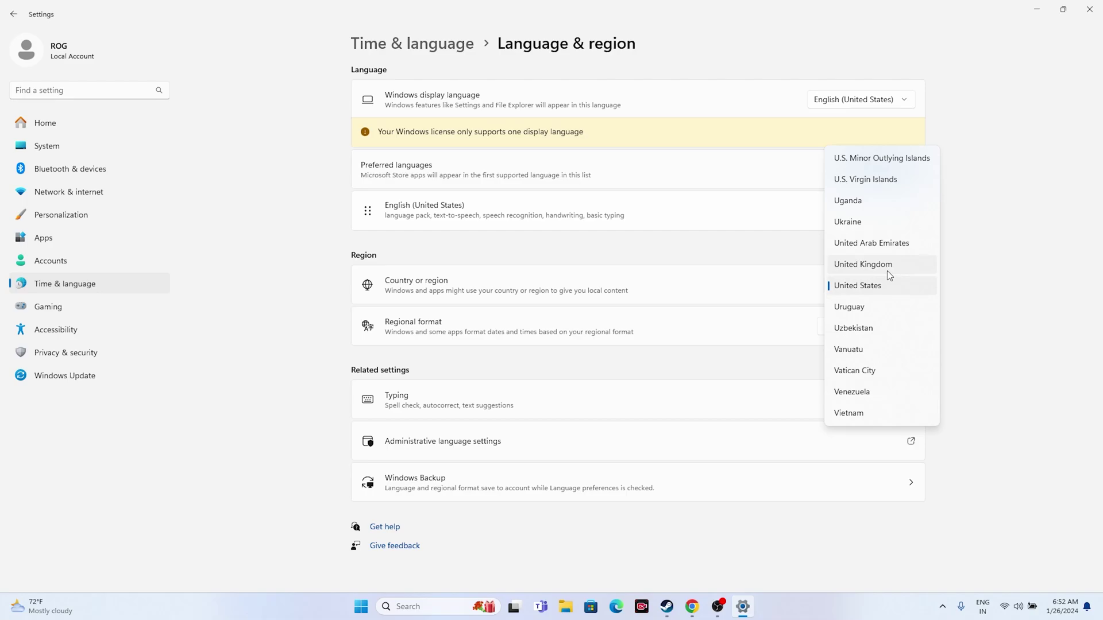
pyautogui.click(1005, 271)
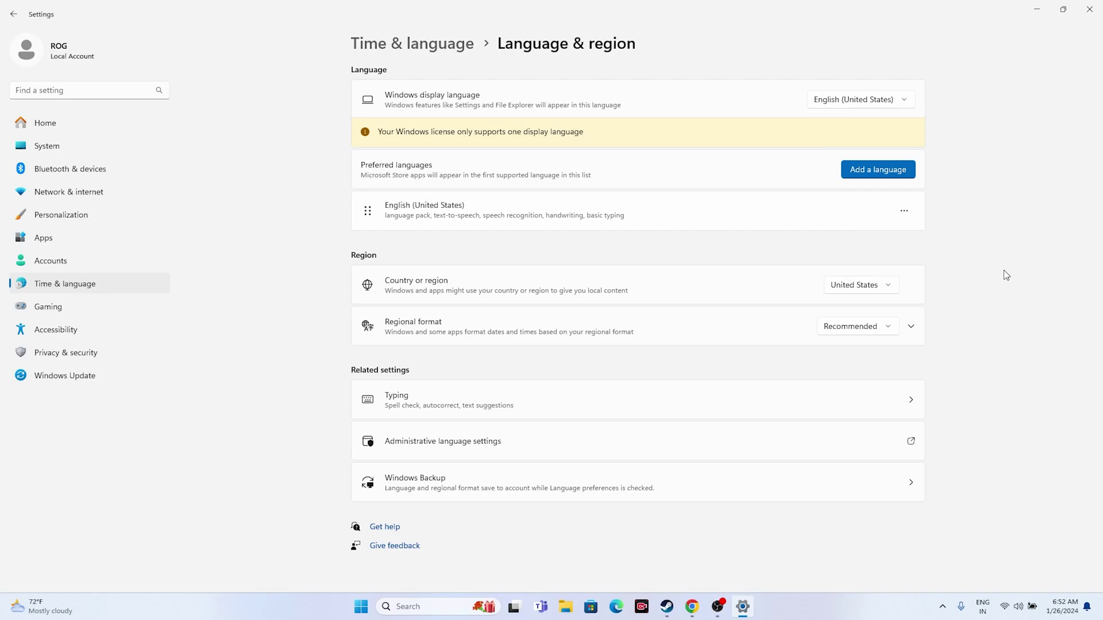
pyautogui.click(1089, 11)
# Minimize Steam, switch to File Explorer, and open the Documents folder
pyautogui.click(680, 607)
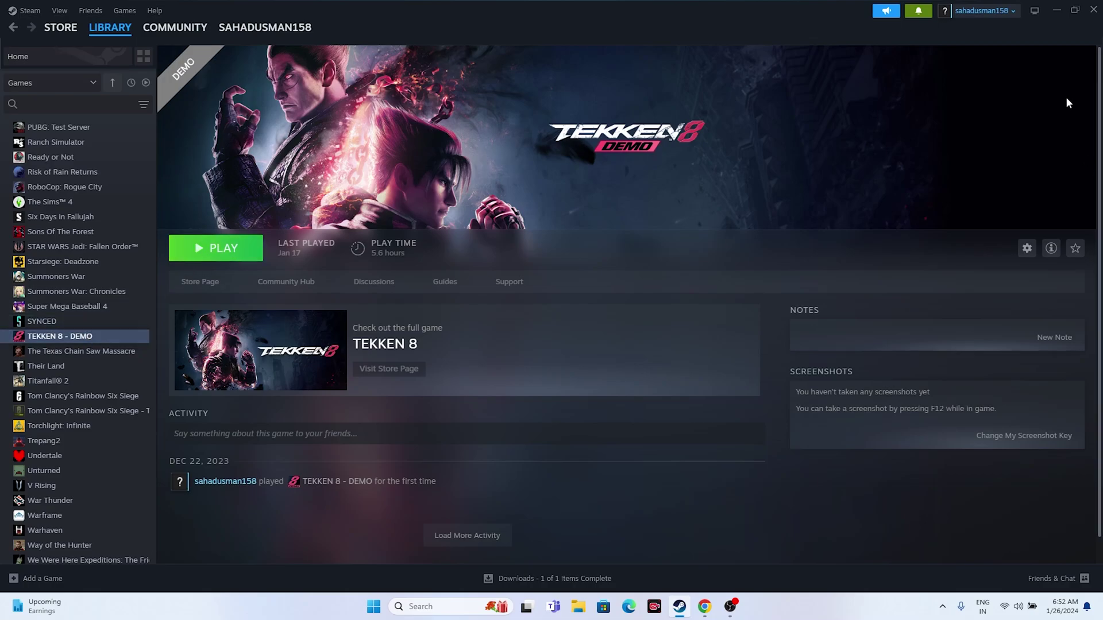
pyautogui.click(1051, 10)
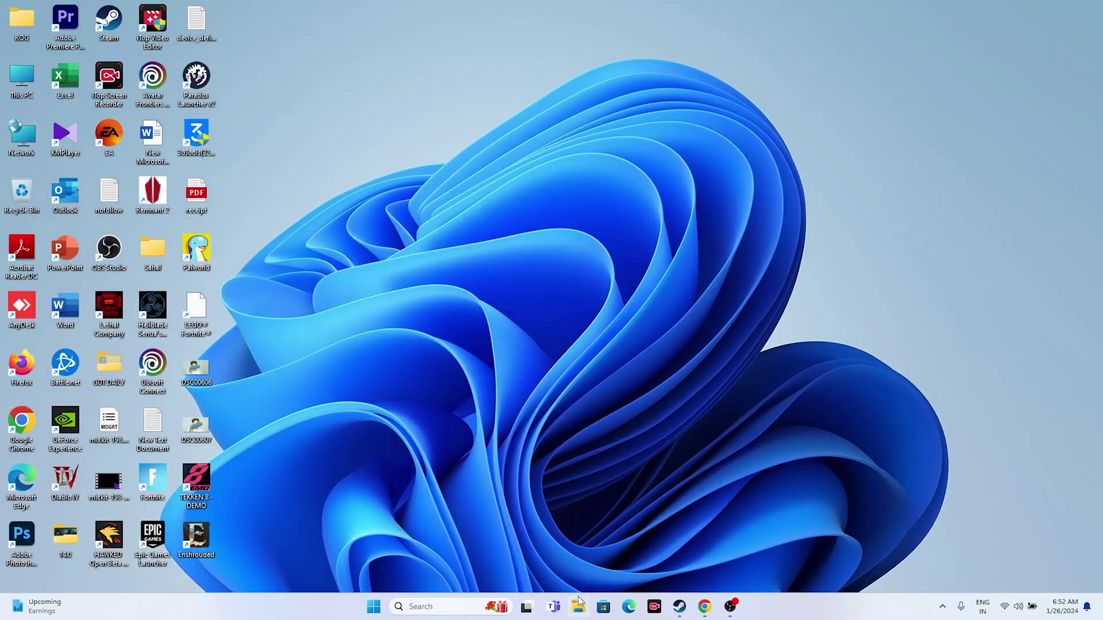
pyautogui.click(579, 605)
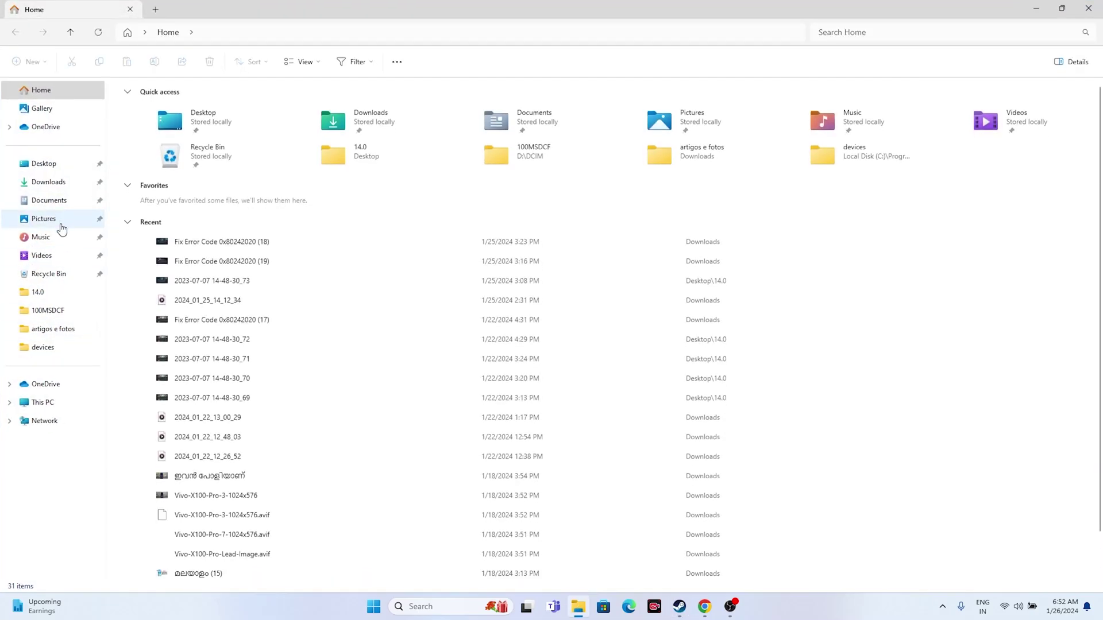
pyautogui.click(62, 207)
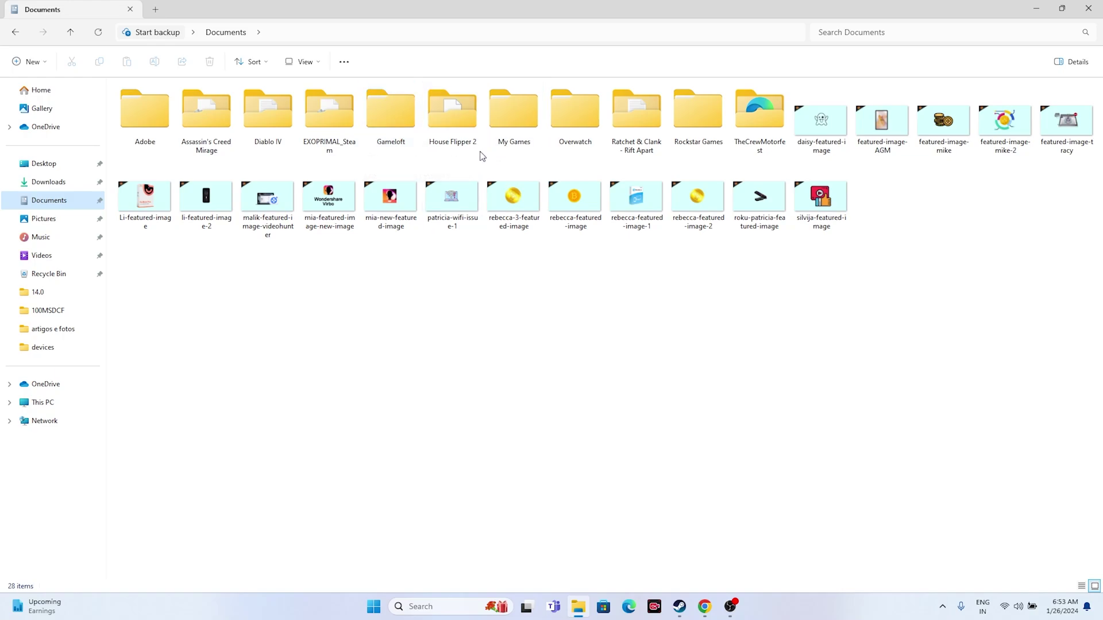
# Look through the My Games folder in Documents, close File Explorer and switch back to Steam
pyautogui.doubleClick(517, 126)
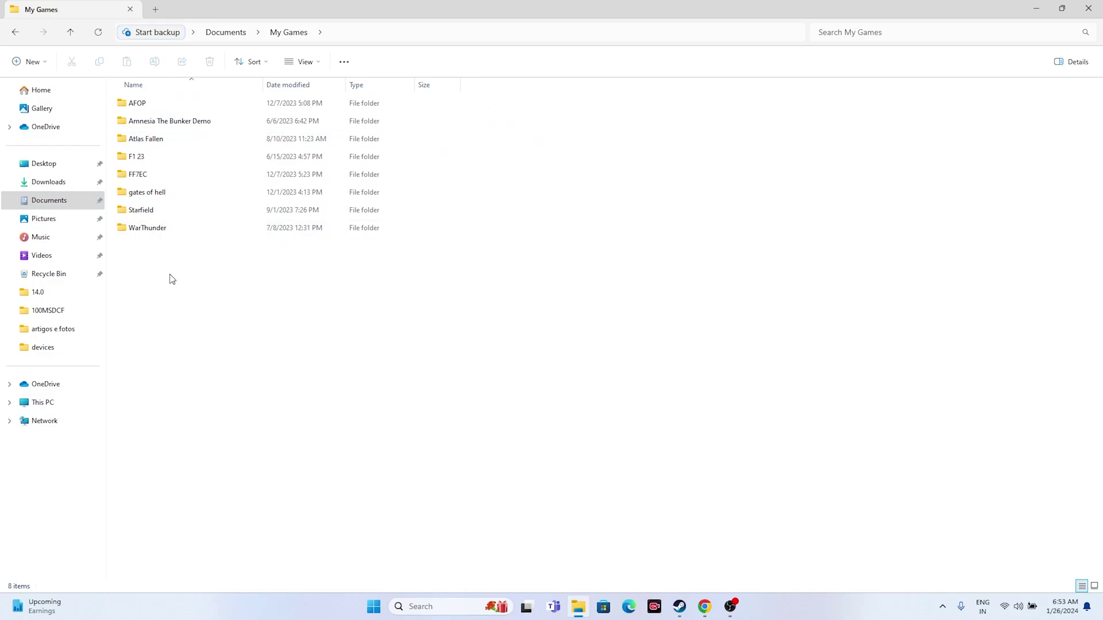
pyautogui.click(1094, 12)
pyautogui.click(680, 607)
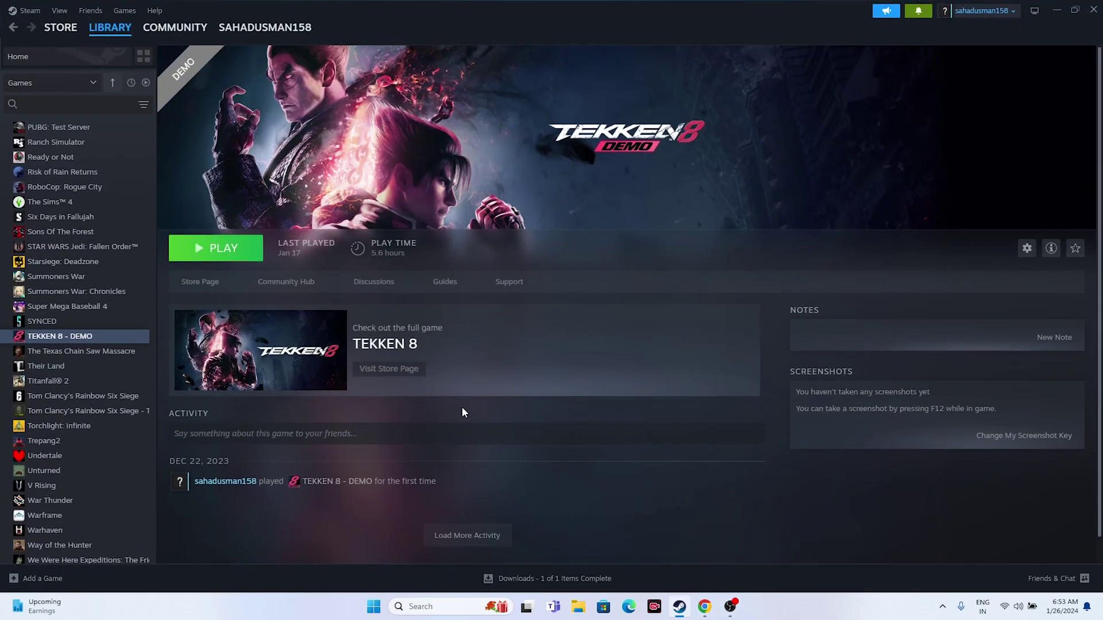
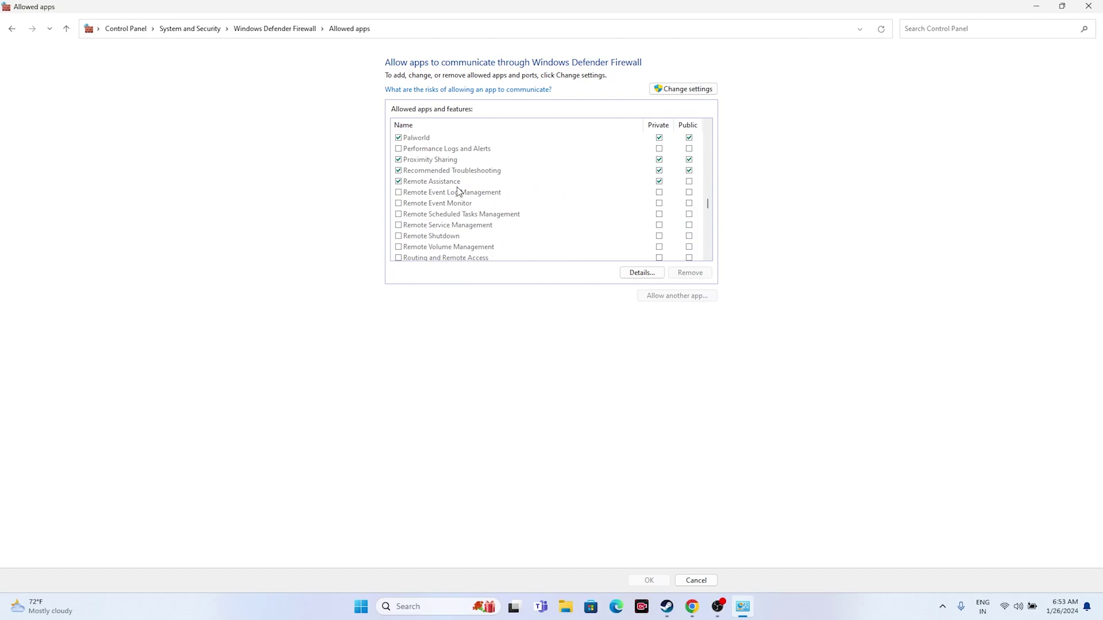
# Find the TEKKEN 8 entries among the firewall's allowed apps and unlock the list for changes
pyautogui.scroll(-3, 457, 190)
pyautogui.scroll(-3, 457, 191)
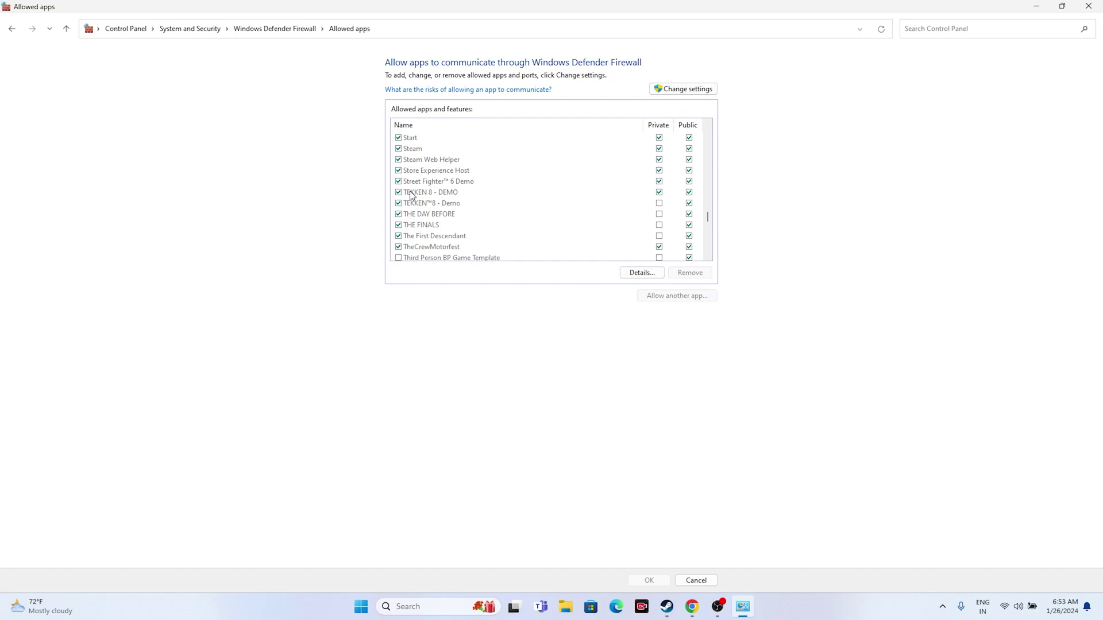
pyautogui.click(660, 205)
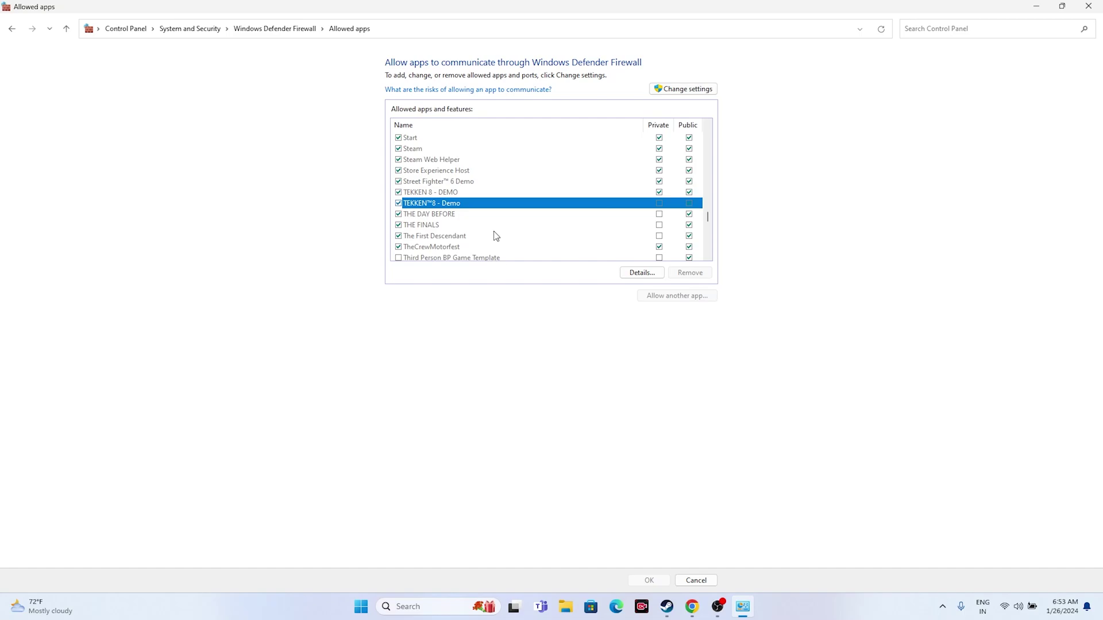
pyautogui.click(701, 92)
# Start allowing another app through the firewall and browse to C:\Program Files (x86)\Steam\steamapps\common
pyautogui.click(647, 295)
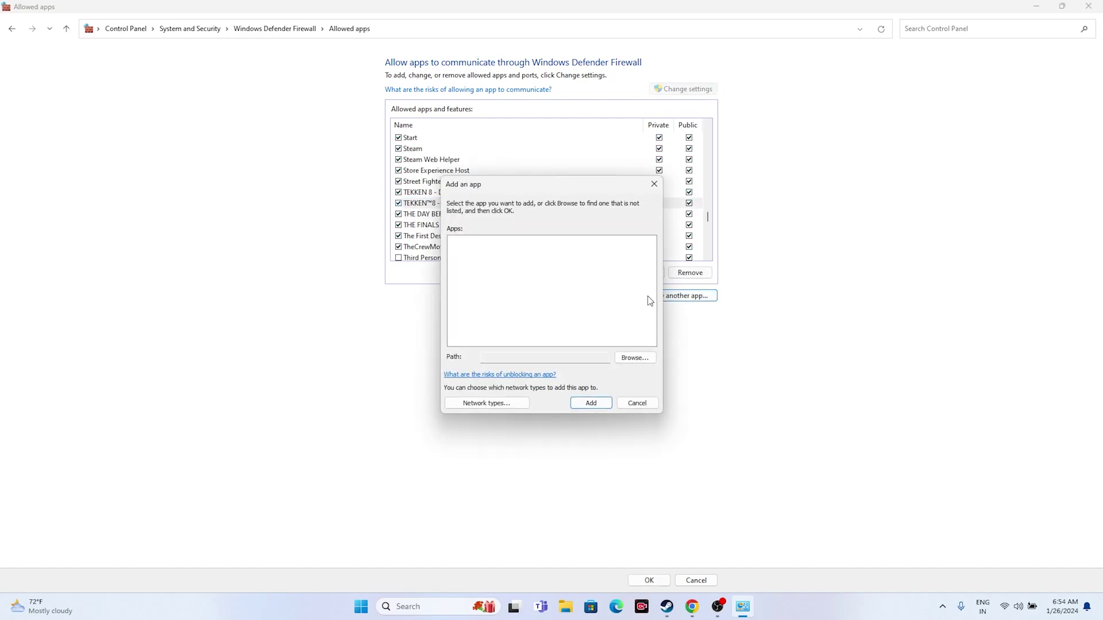
pyautogui.click(624, 360)
pyautogui.scroll(-5, 505, 379)
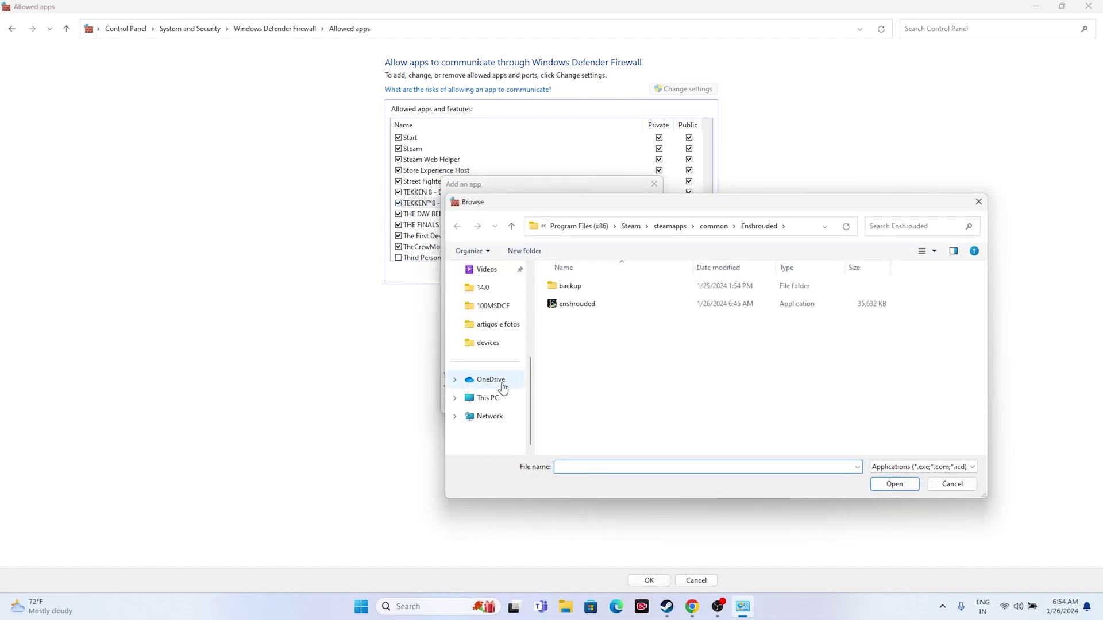
pyautogui.click(488, 397)
pyautogui.doubleClick(592, 303)
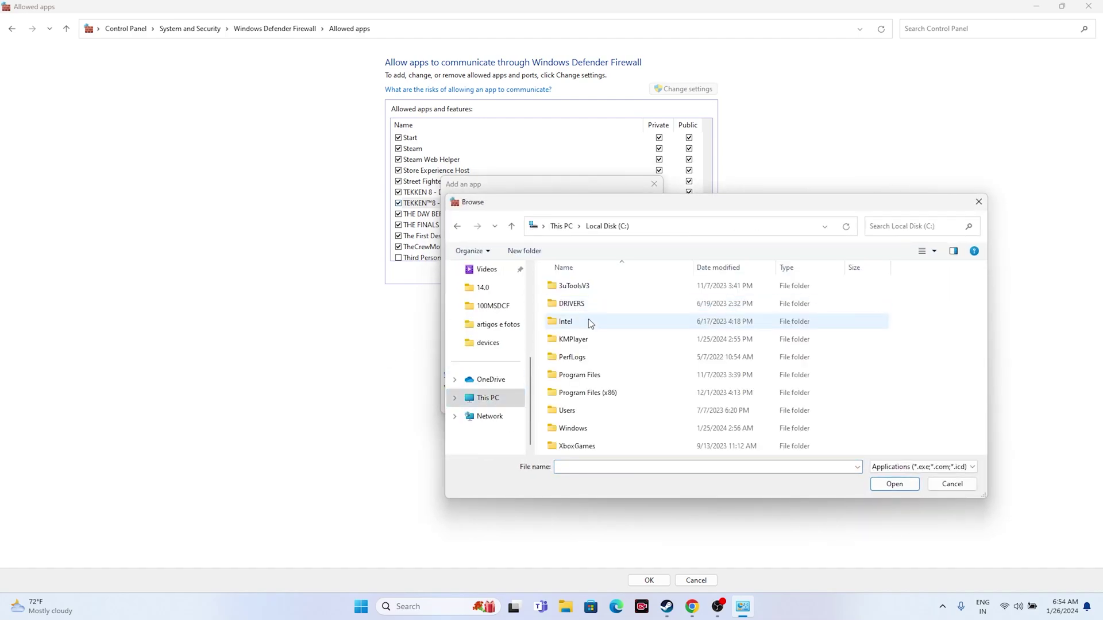
pyautogui.doubleClick(582, 391)
pyautogui.scroll(-6, 584, 357)
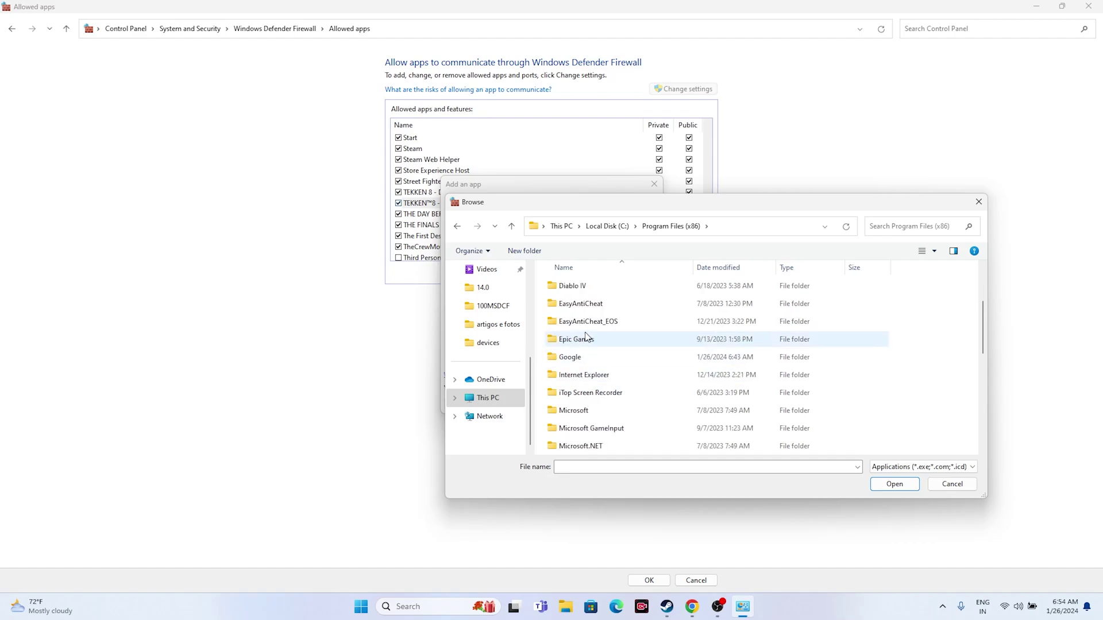
pyautogui.doubleClick(584, 357)
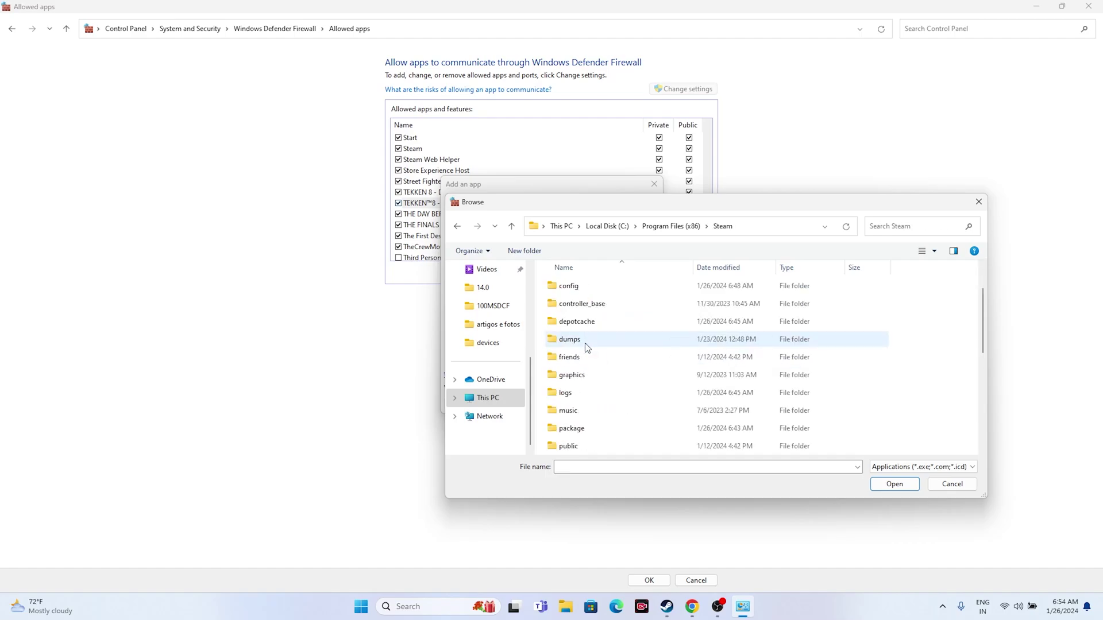
pyautogui.scroll(-3, 585, 350)
pyautogui.click(589, 340)
pyautogui.doubleClick(590, 340)
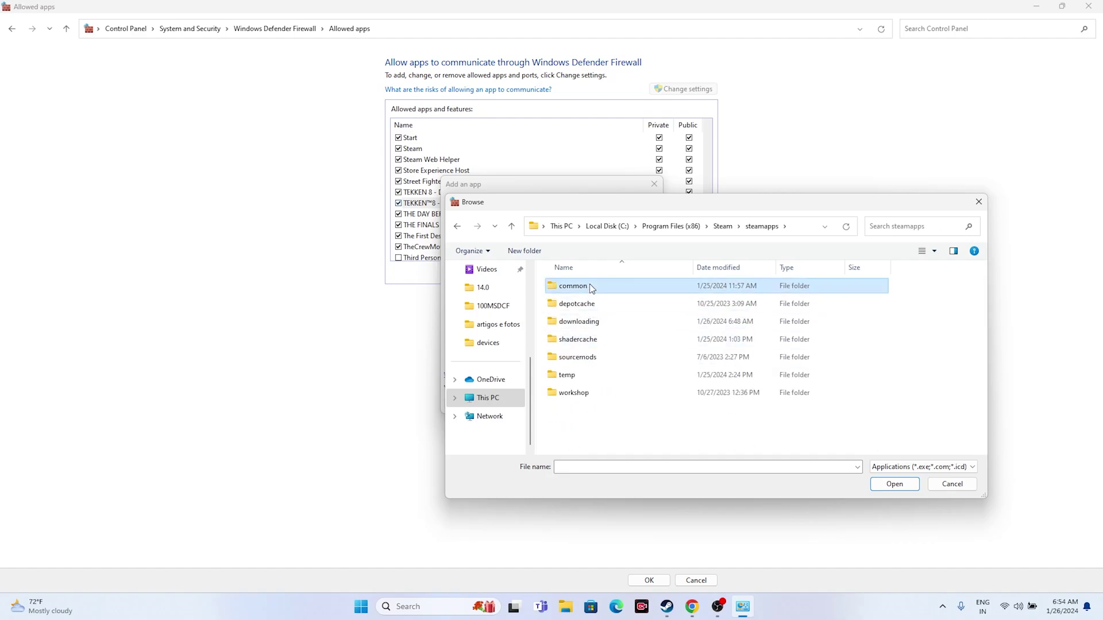
pyautogui.doubleClick(591, 286)
# Choose the TEKKEN 8 Demo application from the TEKKEN 8 Demo folder as the app to allow
pyautogui.scroll(-2, 577, 351)
pyautogui.scroll(-10, 576, 351)
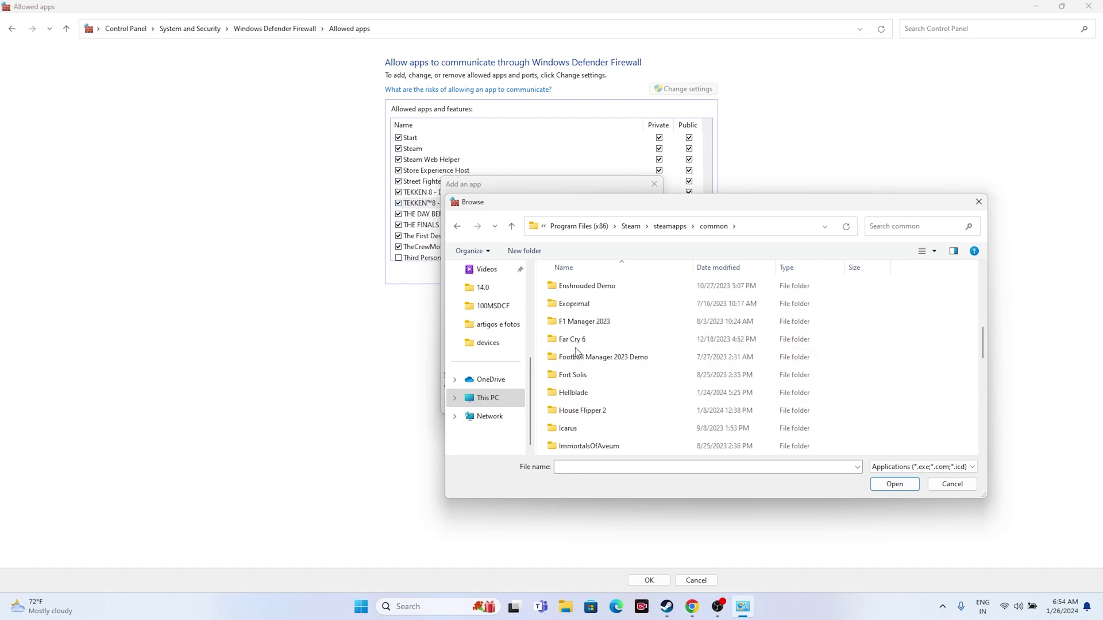
pyautogui.scroll(-6, 576, 352)
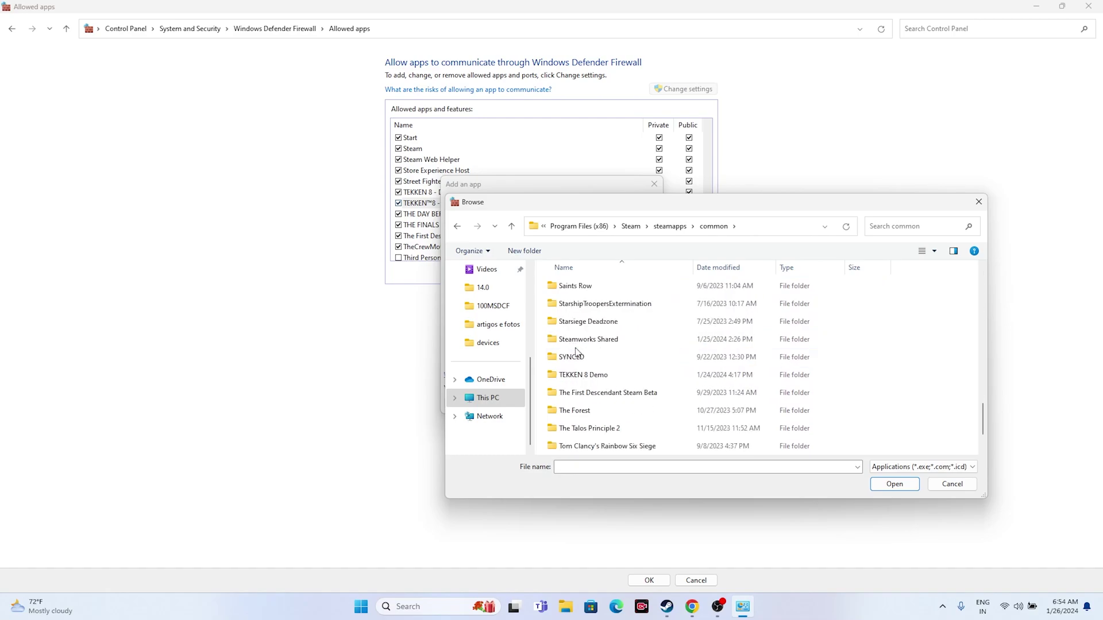
pyautogui.doubleClick(581, 325)
pyautogui.click(581, 322)
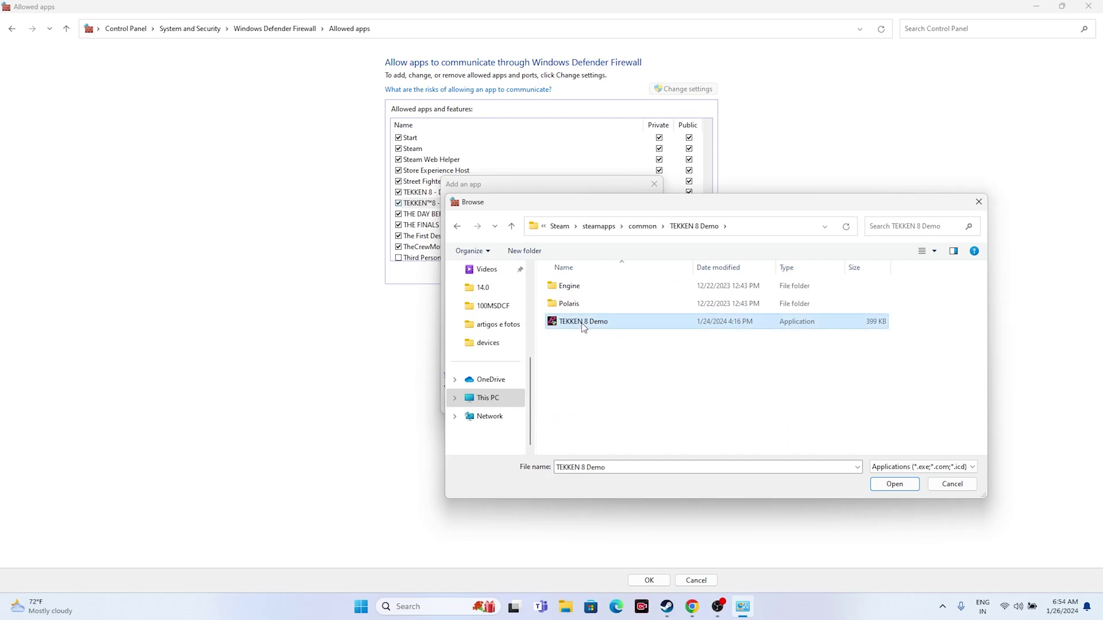
pyautogui.click(892, 482)
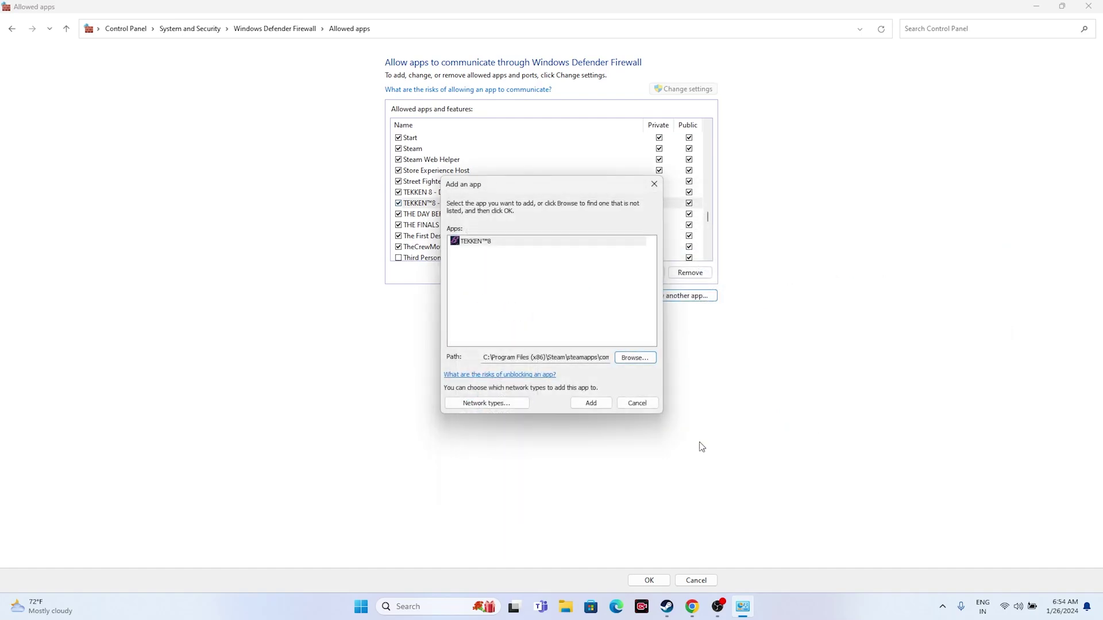
# Try to add TEKKEN™8 to the allowed firewall apps, close the firewall window and switch to Steam
pyautogui.click(585, 402)
pyautogui.click(629, 341)
pyautogui.click(654, 184)
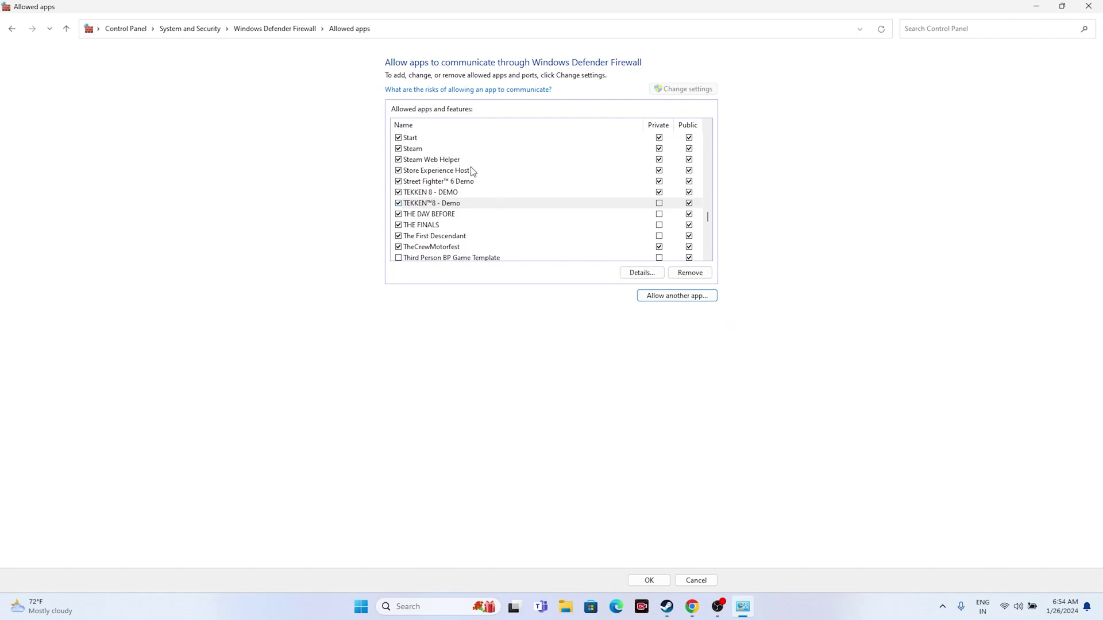
pyautogui.click(1088, 6)
pyautogui.click(679, 607)
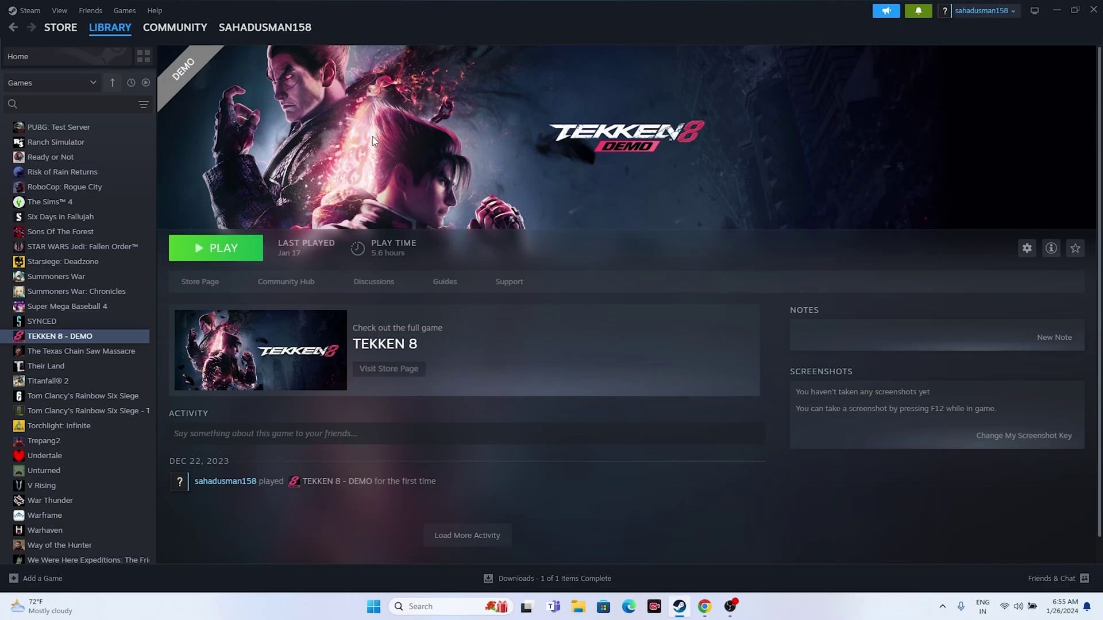
# Open System Configuration, hide all Microsoft services in the services list, and accept the dialog
pyautogui.click(420, 607)
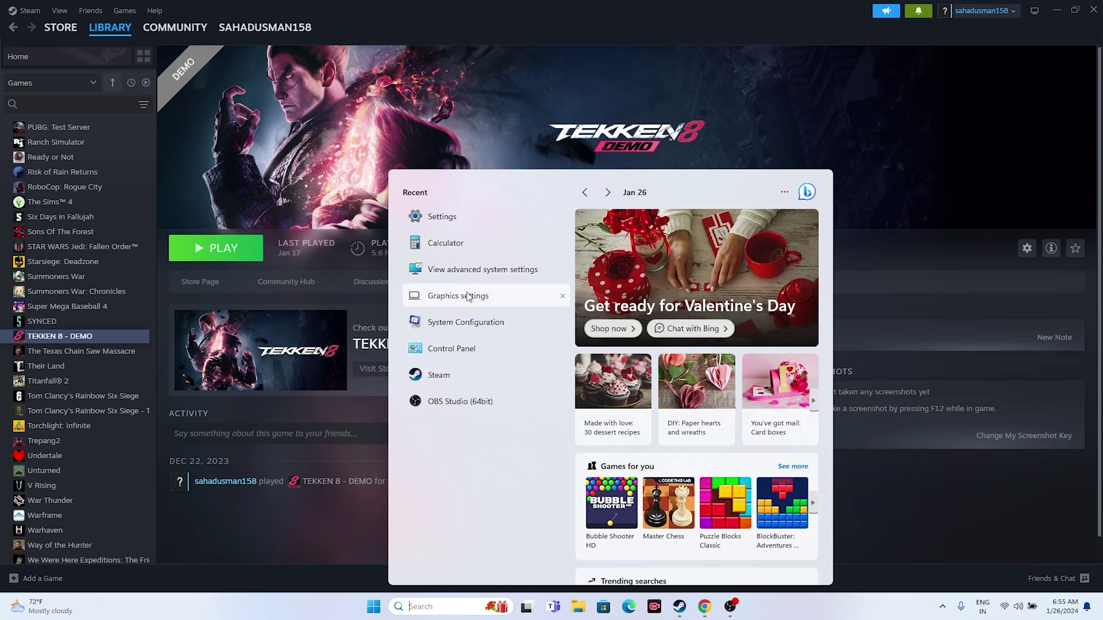
pyautogui.click(468, 325)
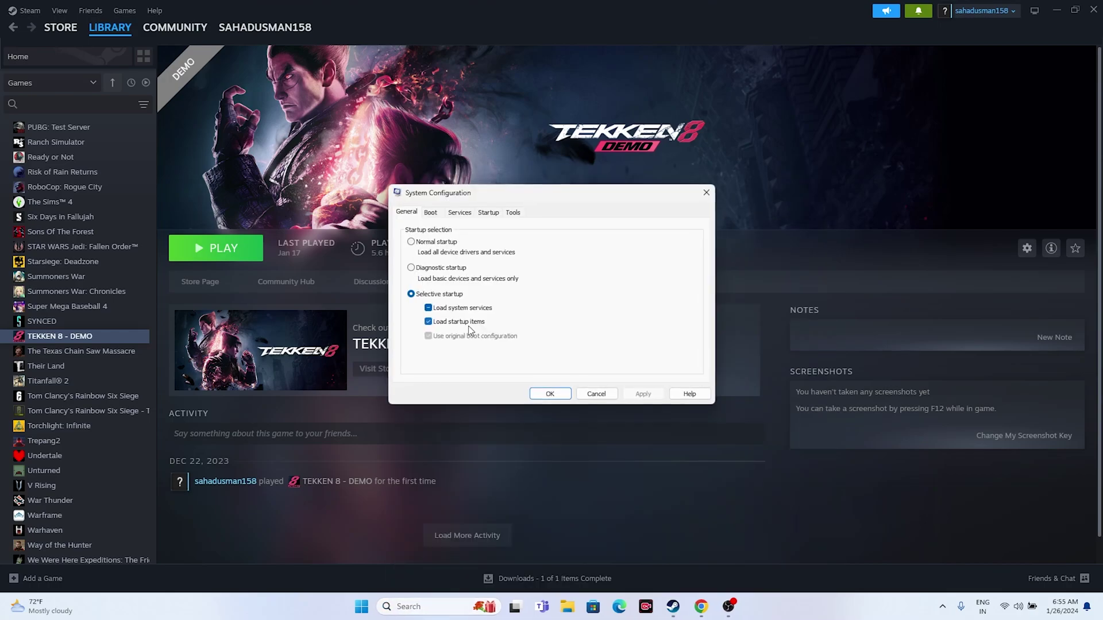
pyautogui.click(459, 212)
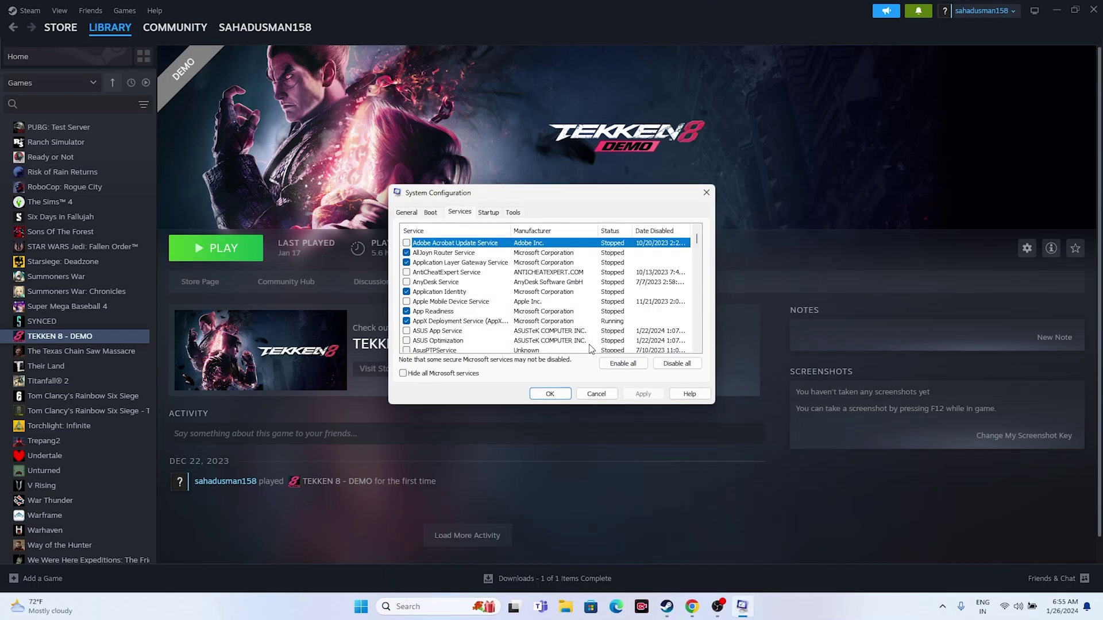
pyautogui.click(404, 374)
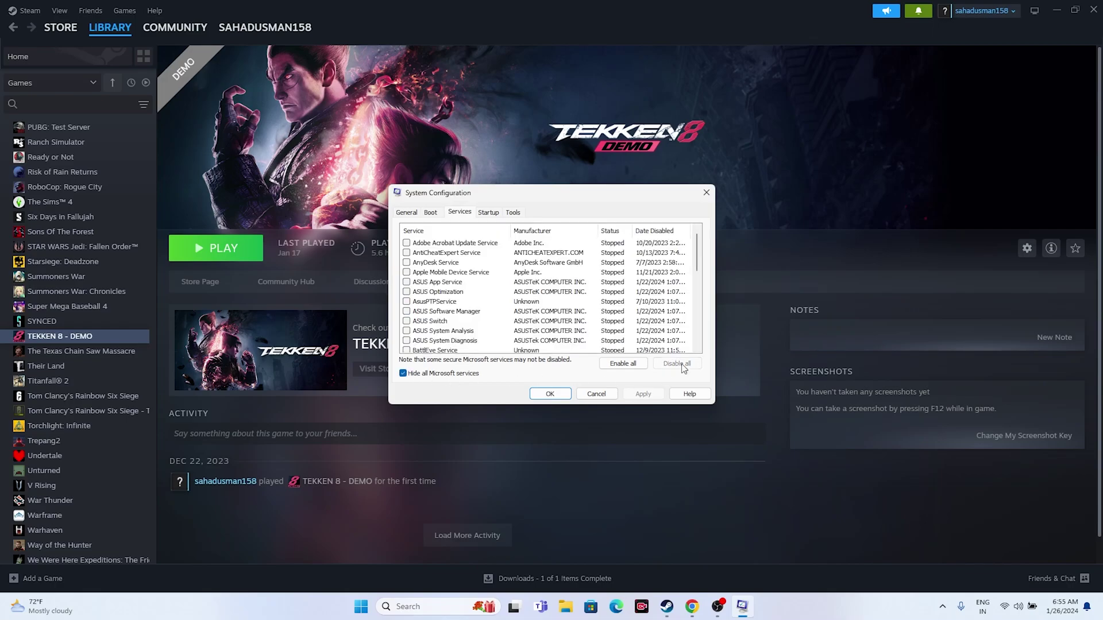
pyautogui.click(549, 394)
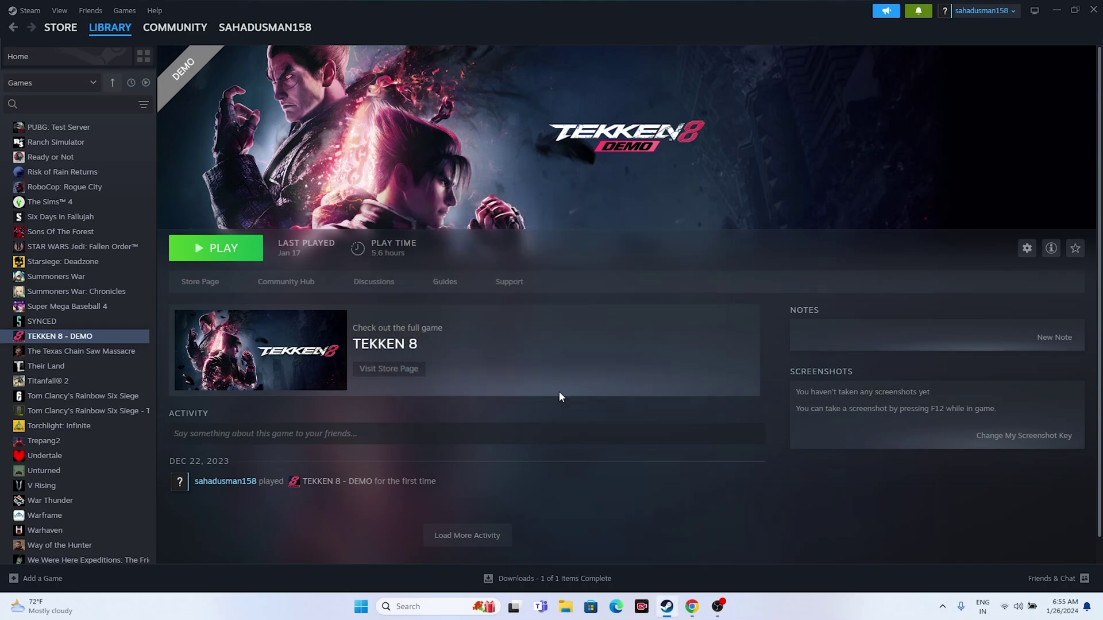
# Disable all services in System Configuration, hide all Microsoft services, and apply the changes without restarting the computer
pyautogui.click(417, 612)
pyautogui.click(464, 326)
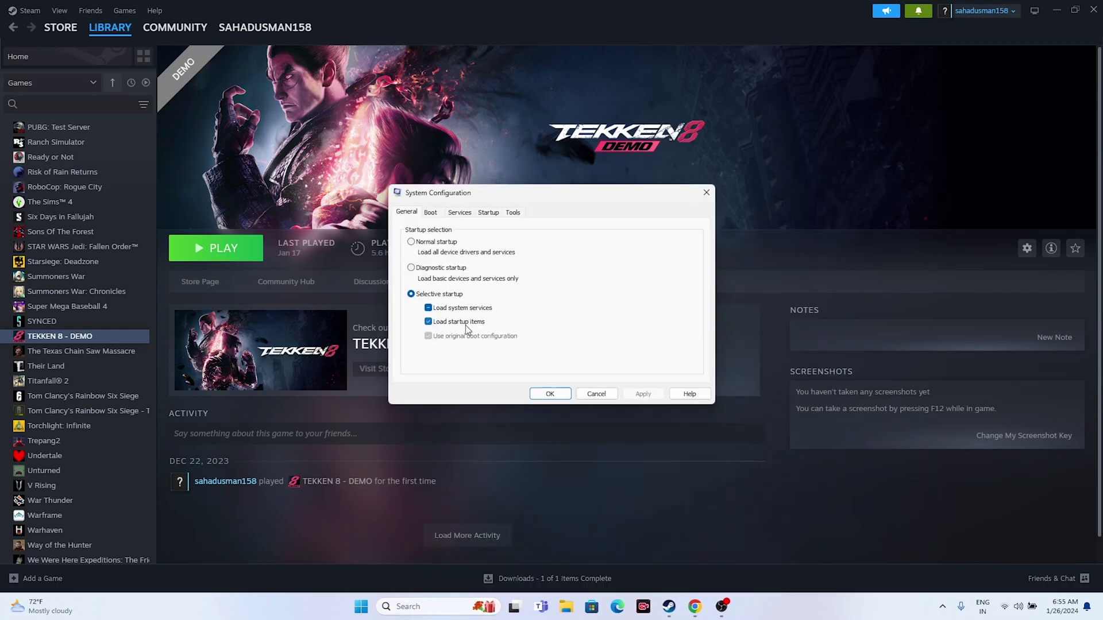
pyautogui.click(459, 213)
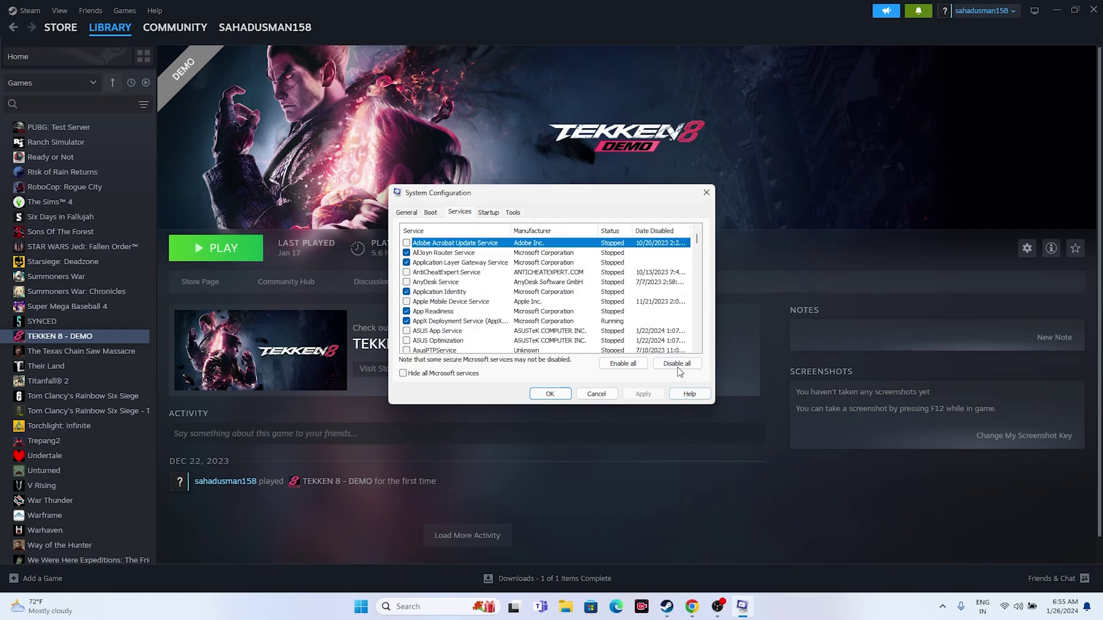
pyautogui.click(678, 365)
pyautogui.click(403, 374)
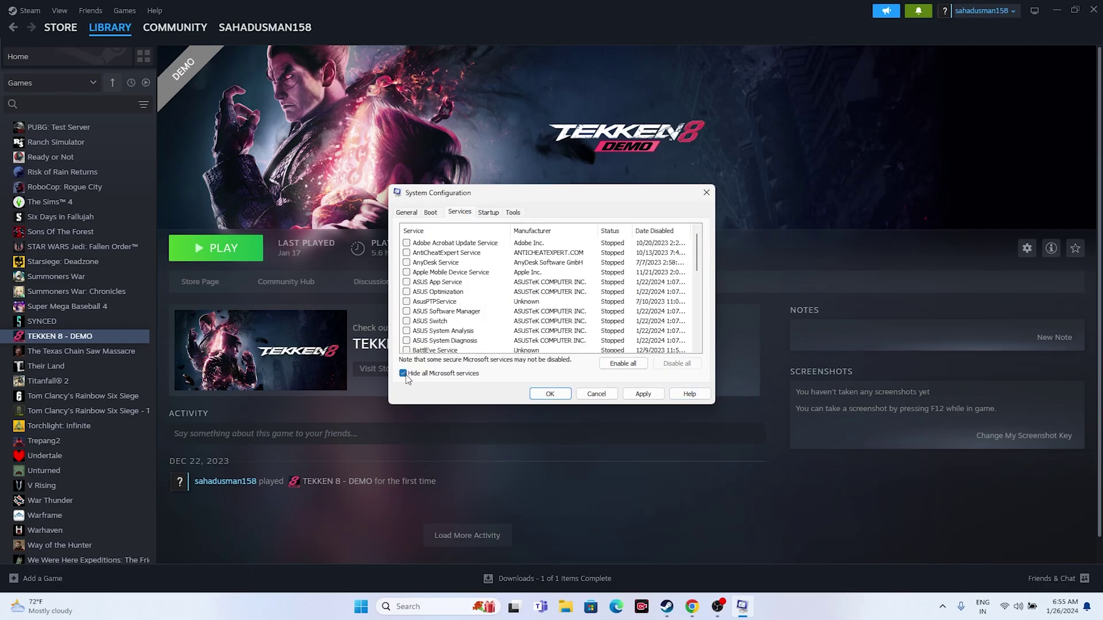
pyautogui.click(643, 394)
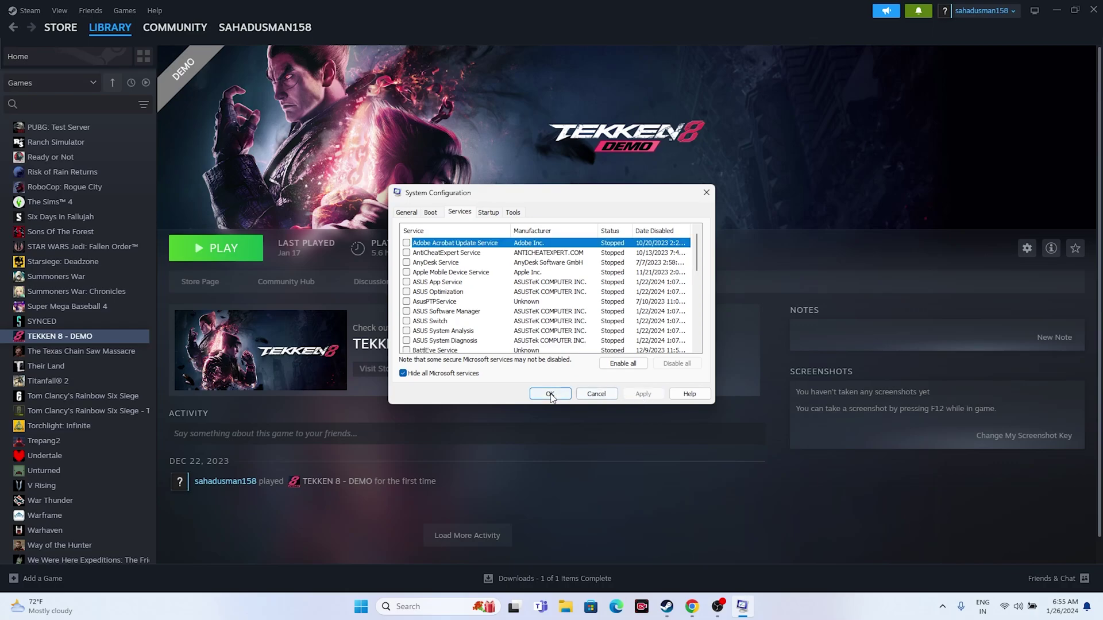
pyautogui.click(550, 394)
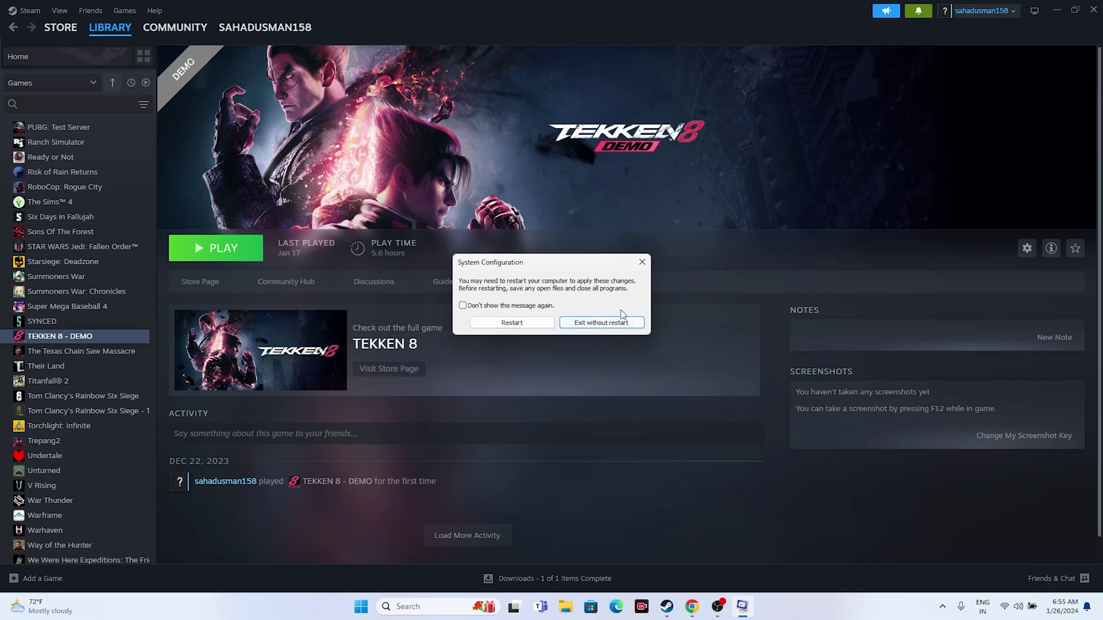
pyautogui.click(642, 263)
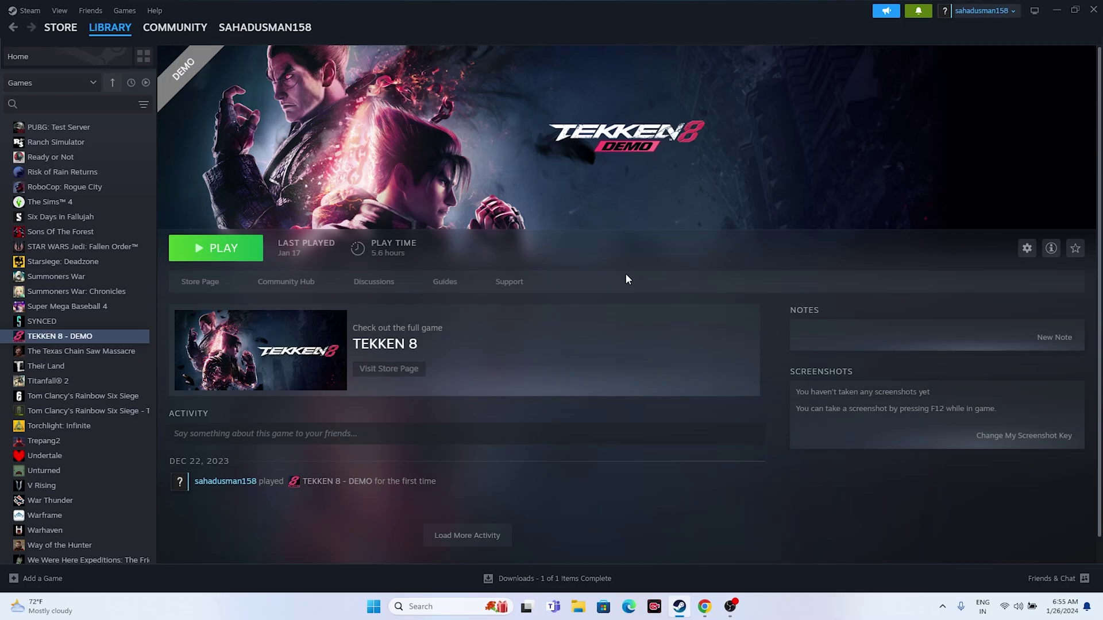
# Set the launch options of TEKKEN 8 - DEMO to -dx12 in its Steam properties and close them
pyautogui.rightClick(68, 337)
pyautogui.click(99, 424)
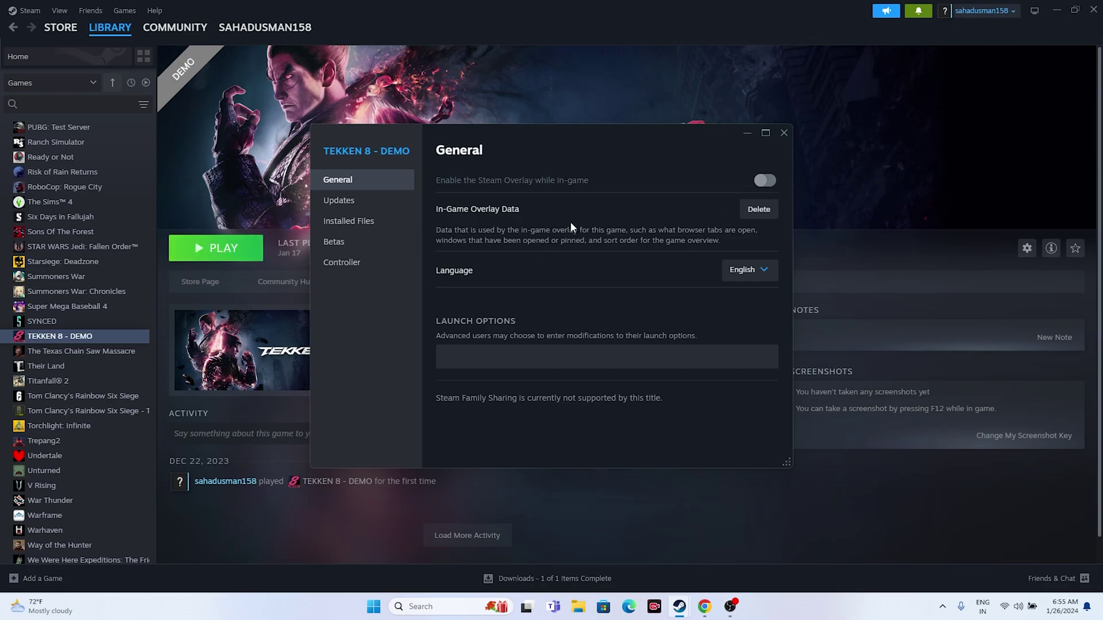
pyautogui.click(485, 352)
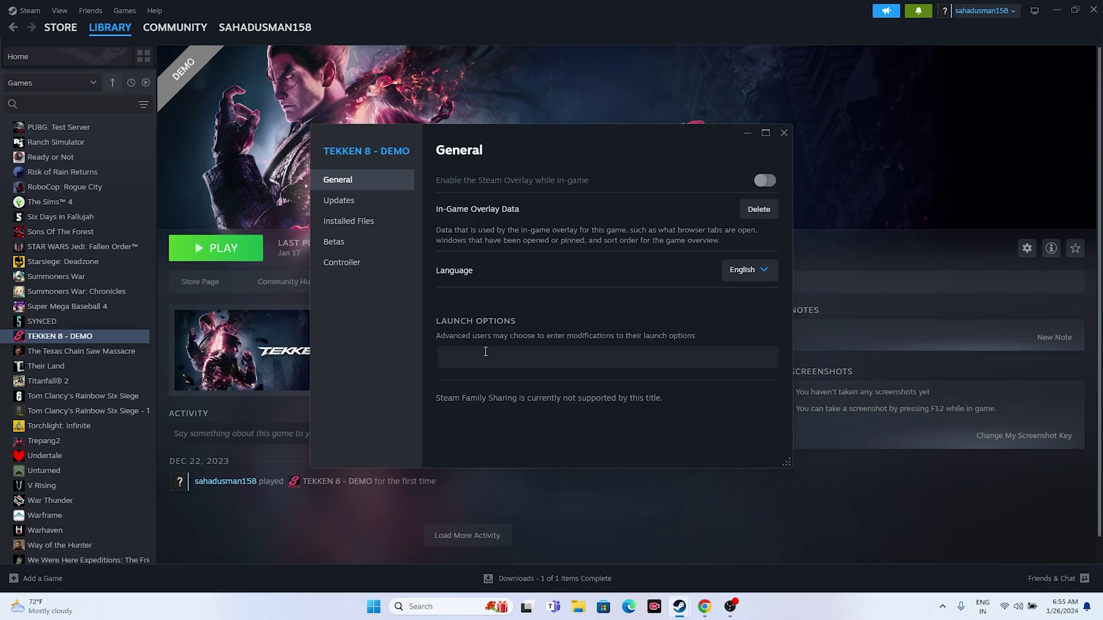
pyautogui.write('-dx11')
pyautogui.press('BackSpace')
pyautogui.write('2')
pyautogui.click(783, 132)
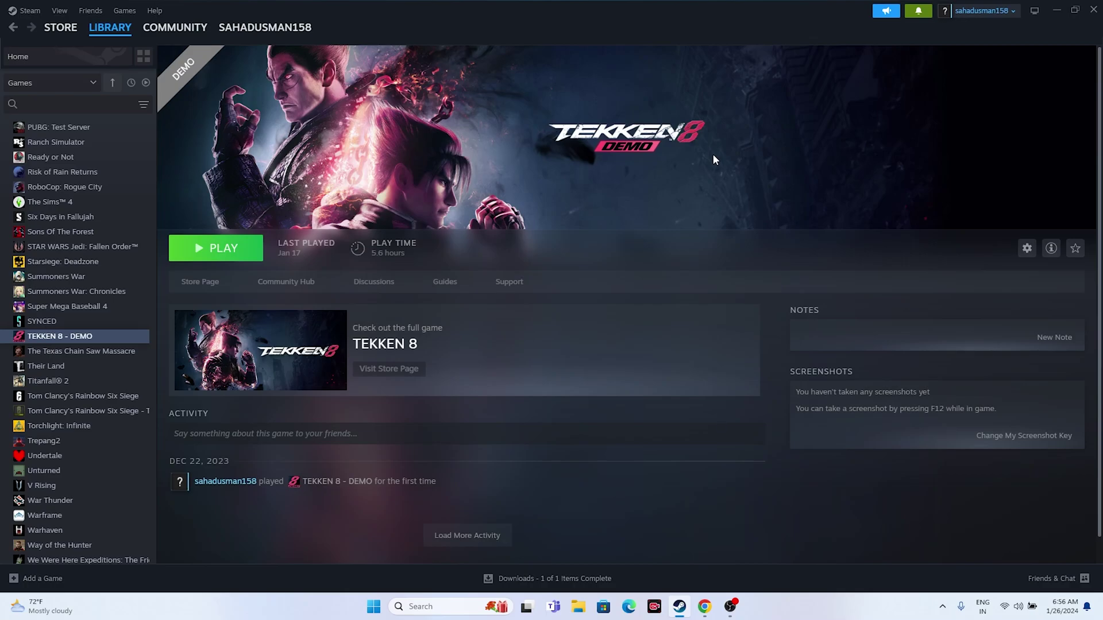
# Minimize Steam, open Task Manager and maximize it to review the running processes
pyautogui.click(1050, 12)
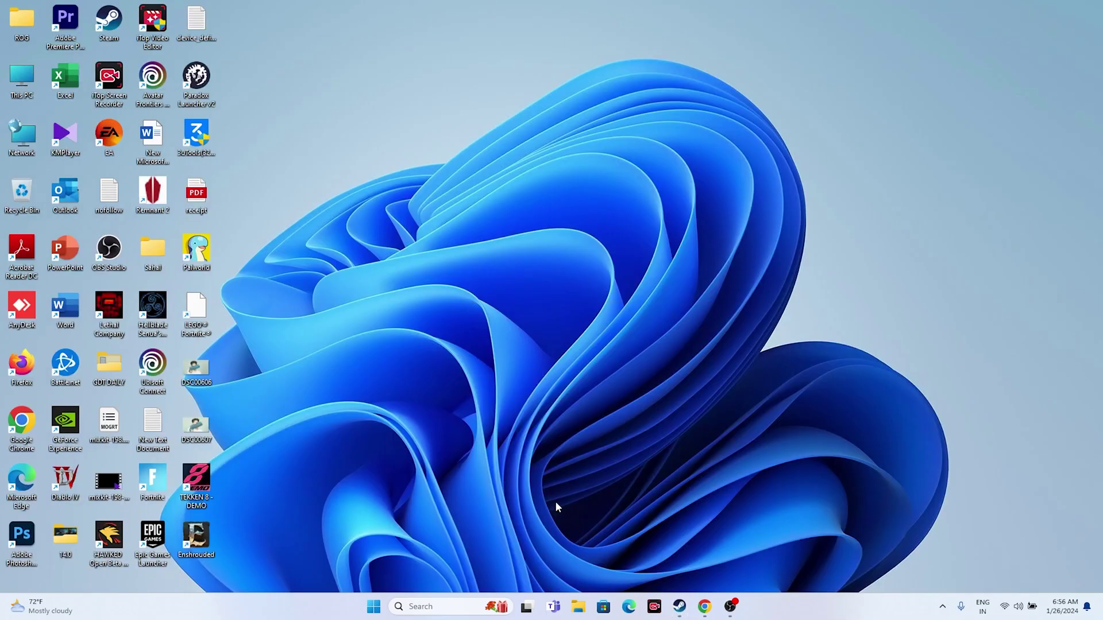
pyautogui.rightClick(373, 608)
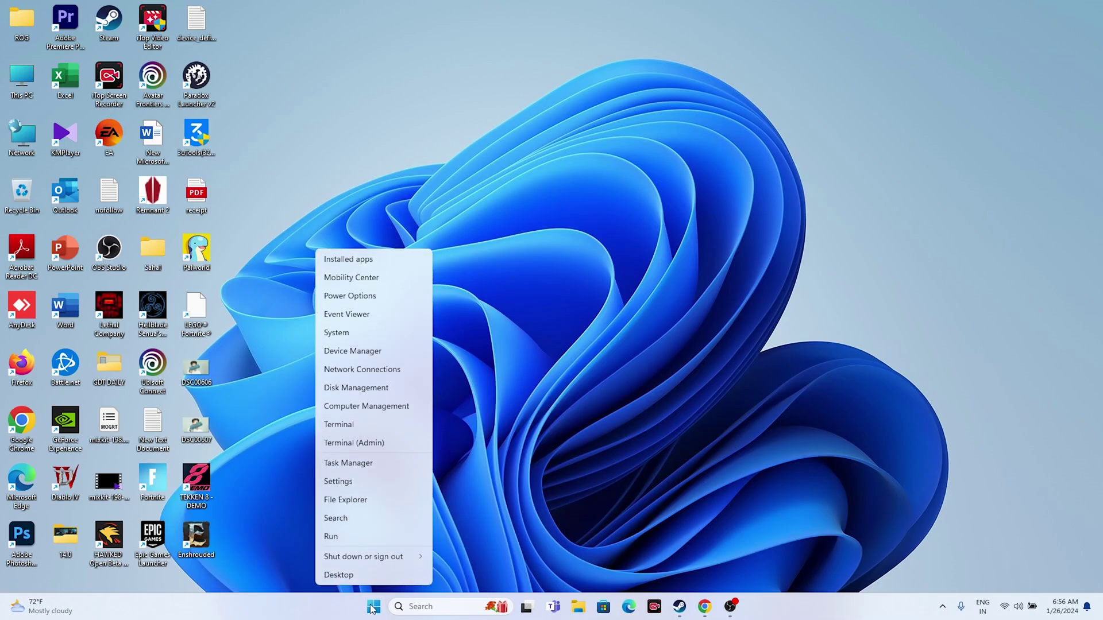
pyautogui.click(368, 465)
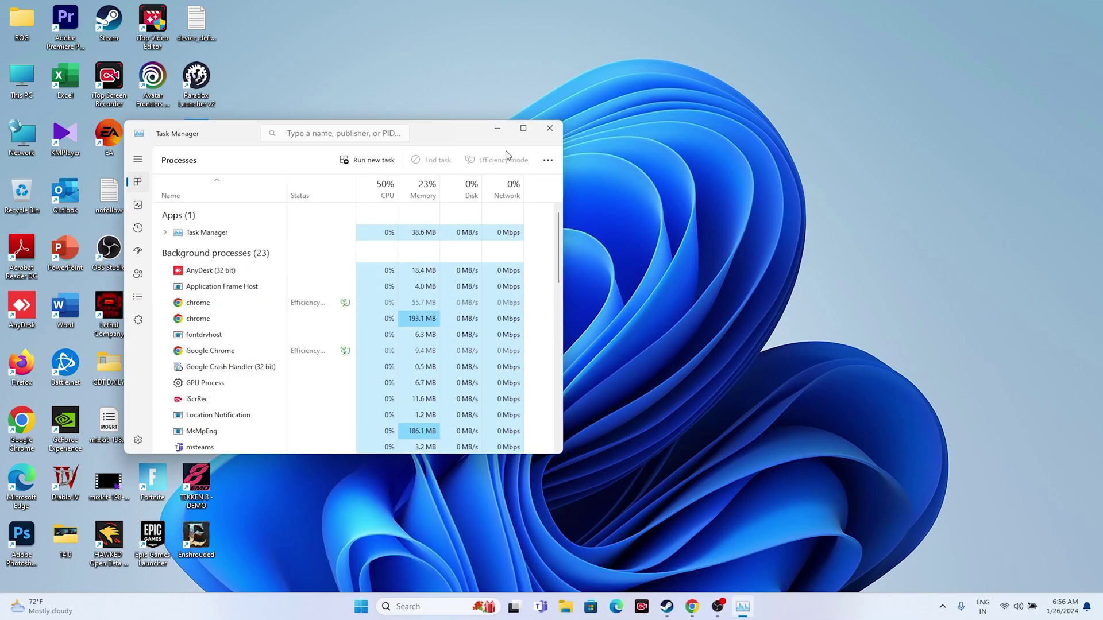
pyautogui.press('super+Up')
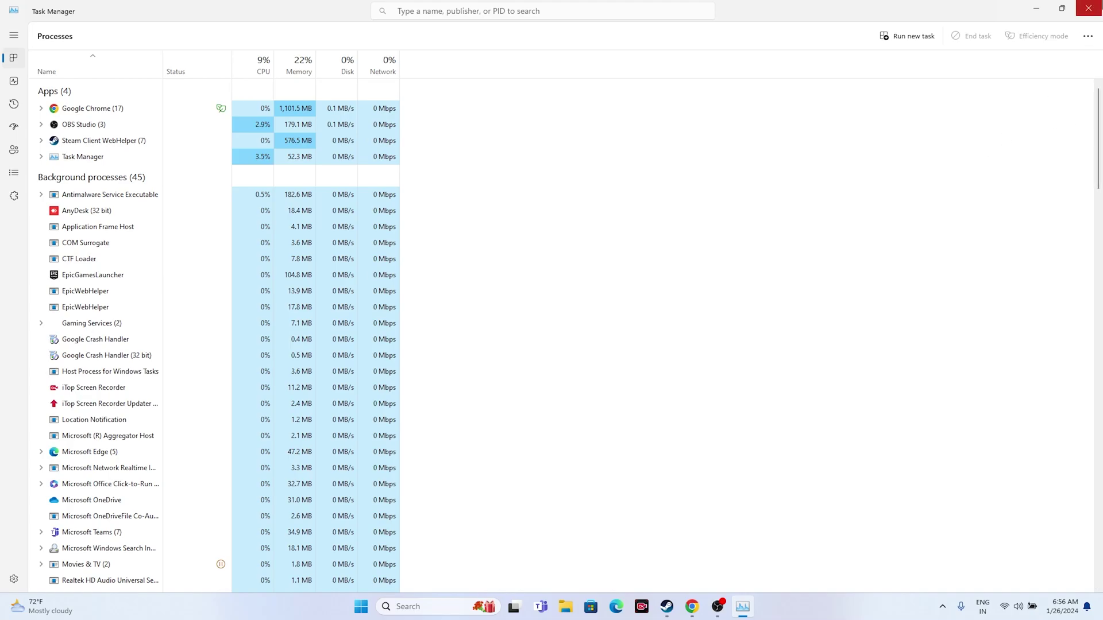
# Close Task Manager and open the Windows graphics settings with custom options for apps
pyautogui.click(1088, 8)
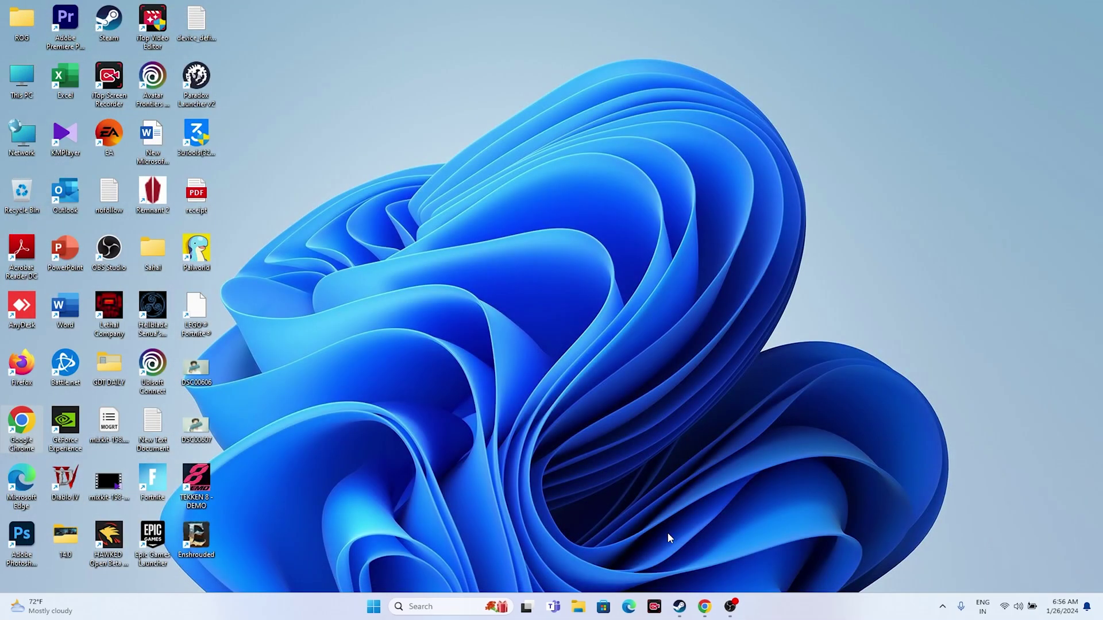
pyautogui.click(680, 607)
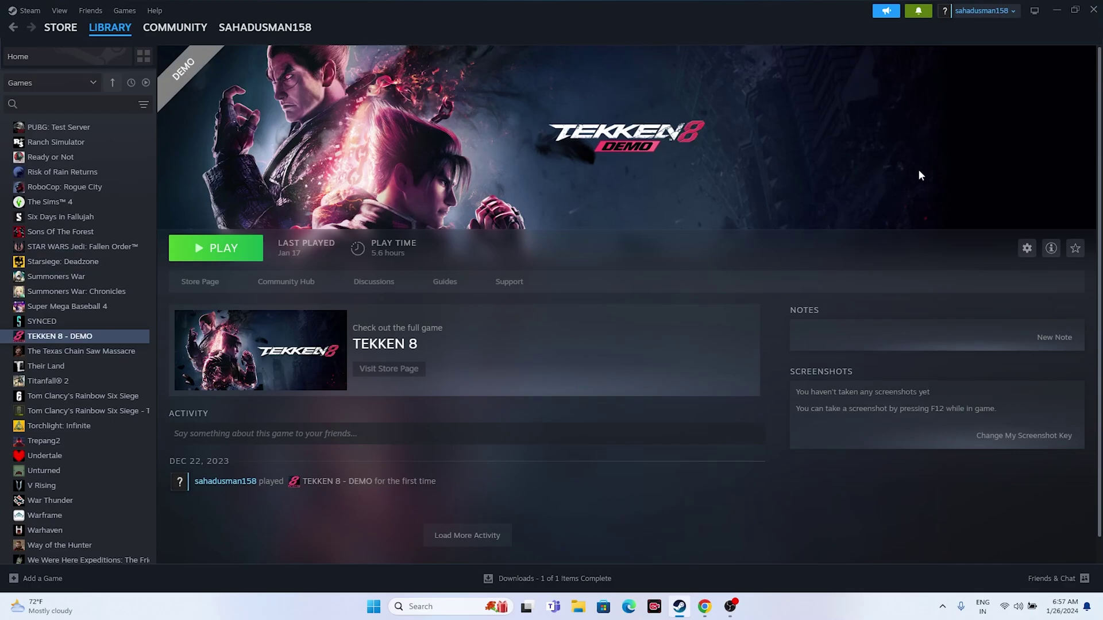
pyautogui.click(1056, 9)
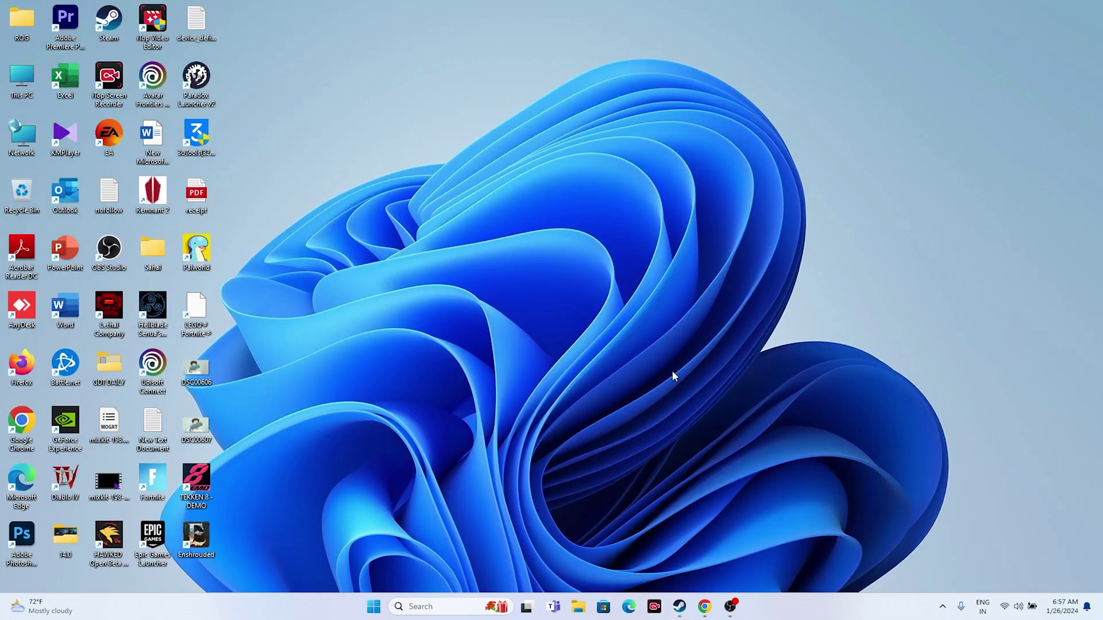
pyautogui.click(436, 609)
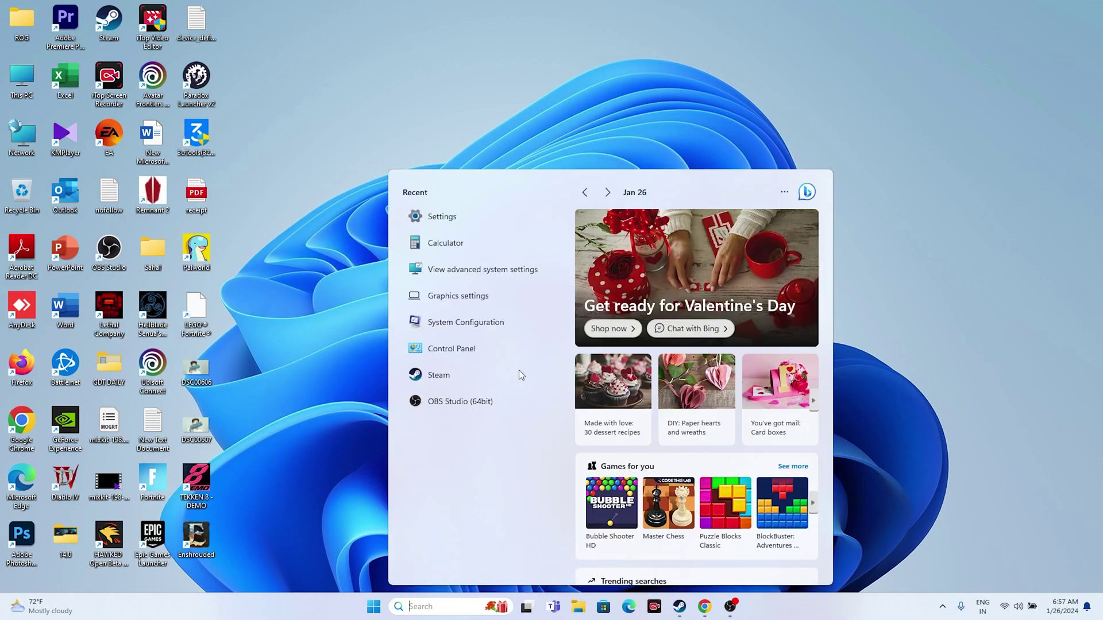
pyautogui.click(483, 296)
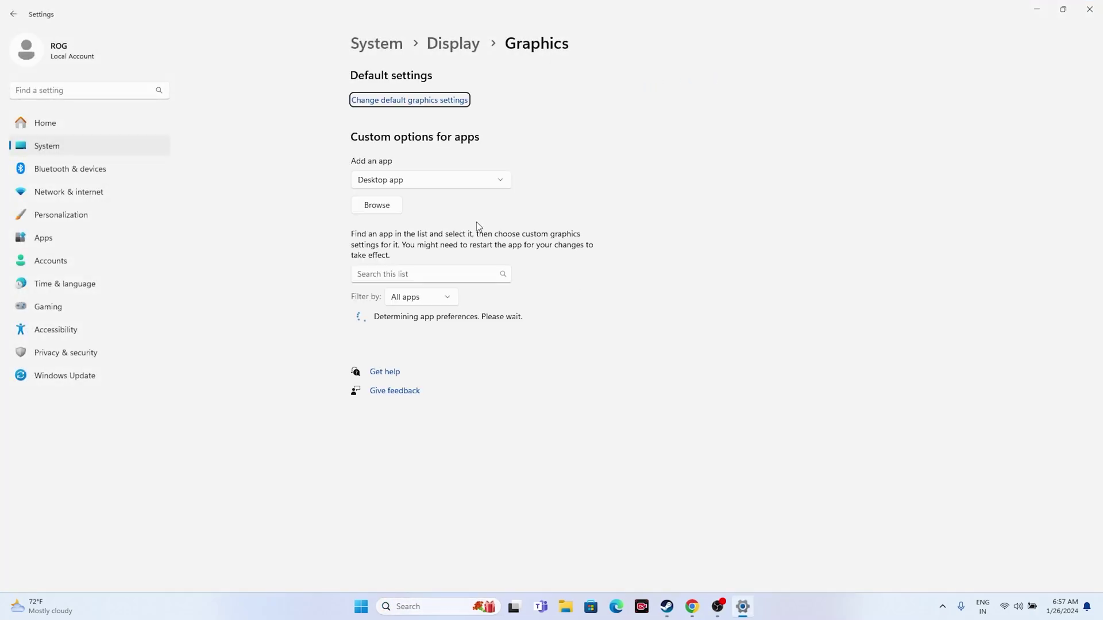
pyautogui.scroll(-3, 612, 218)
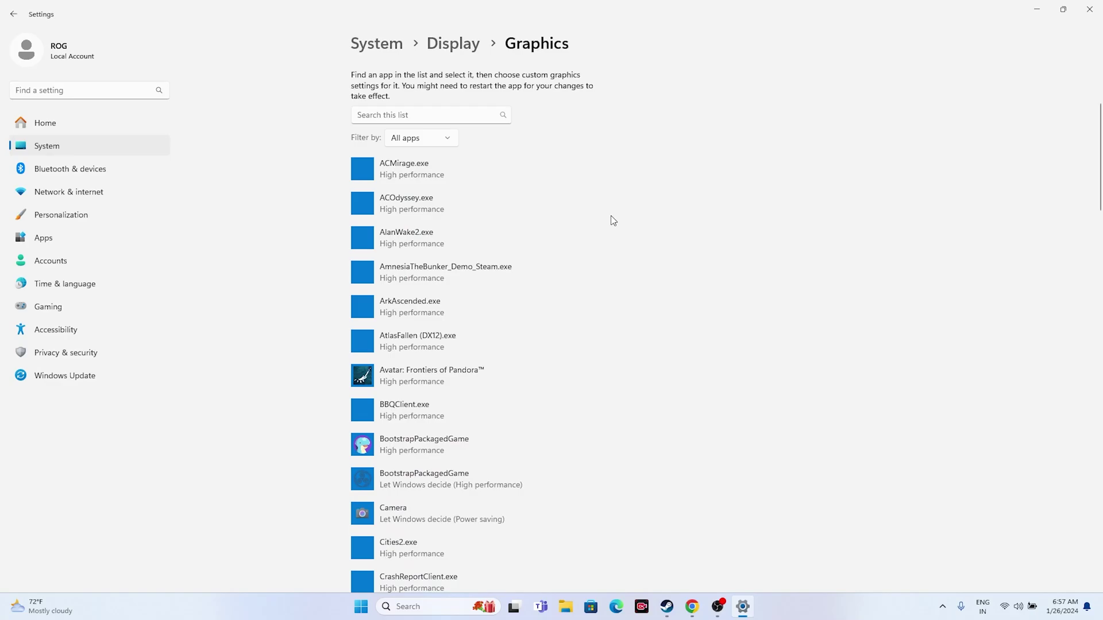
pyautogui.scroll(3, 611, 215)
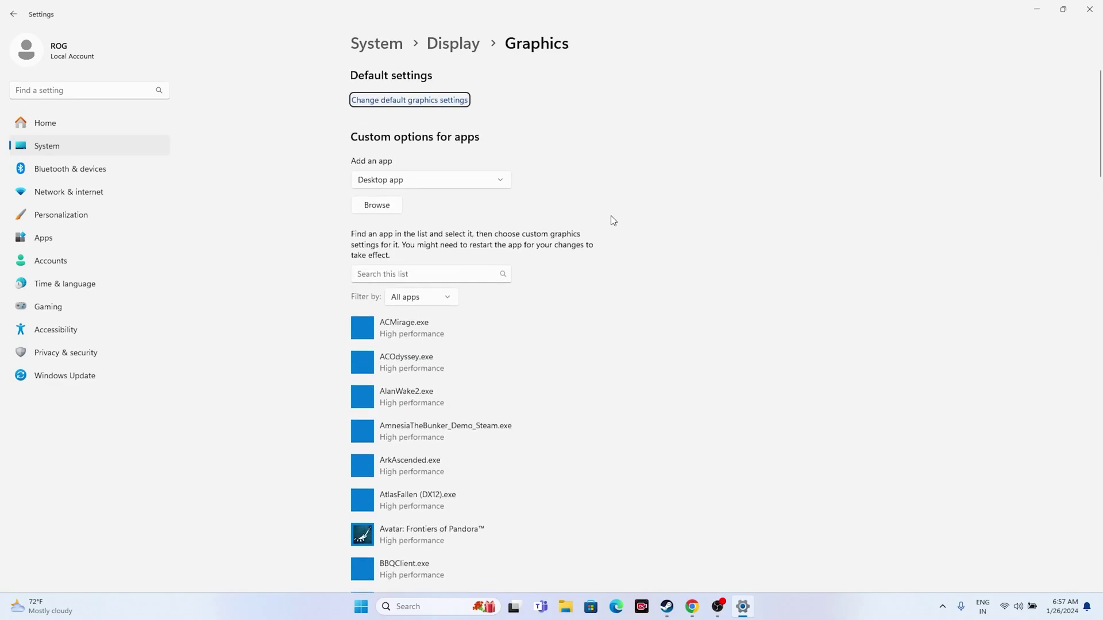
# Browse for a desktop app to add and navigate to C:\Program Files (x86)\Steam\steamapps\common
pyautogui.click(380, 207)
pyautogui.scroll(-3, 46, 186)
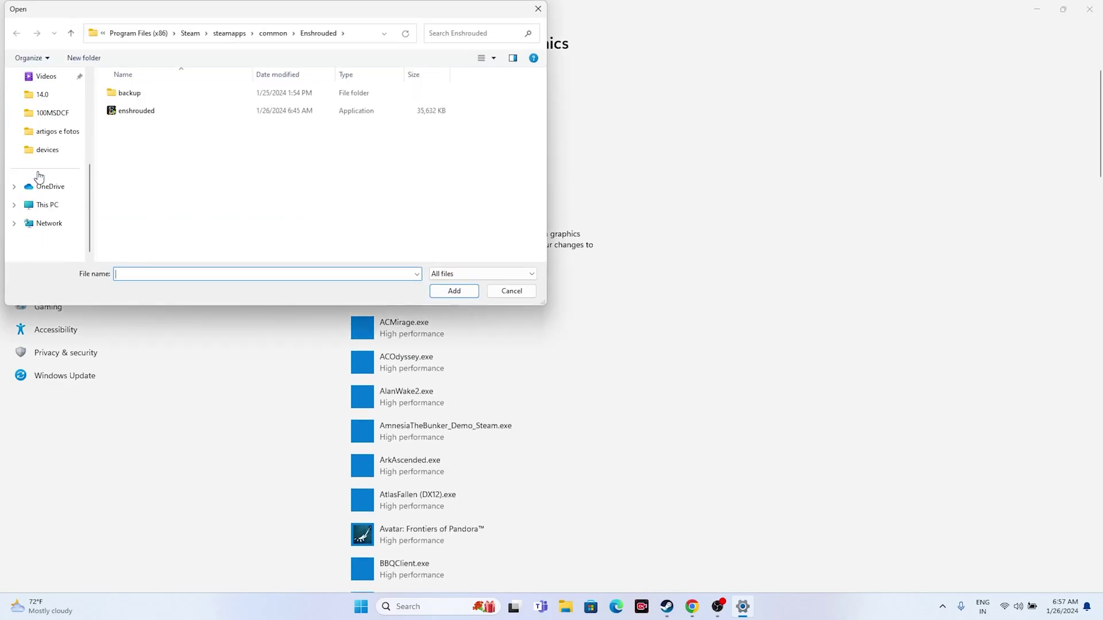
pyautogui.click(48, 204)
pyautogui.doubleClick(156, 111)
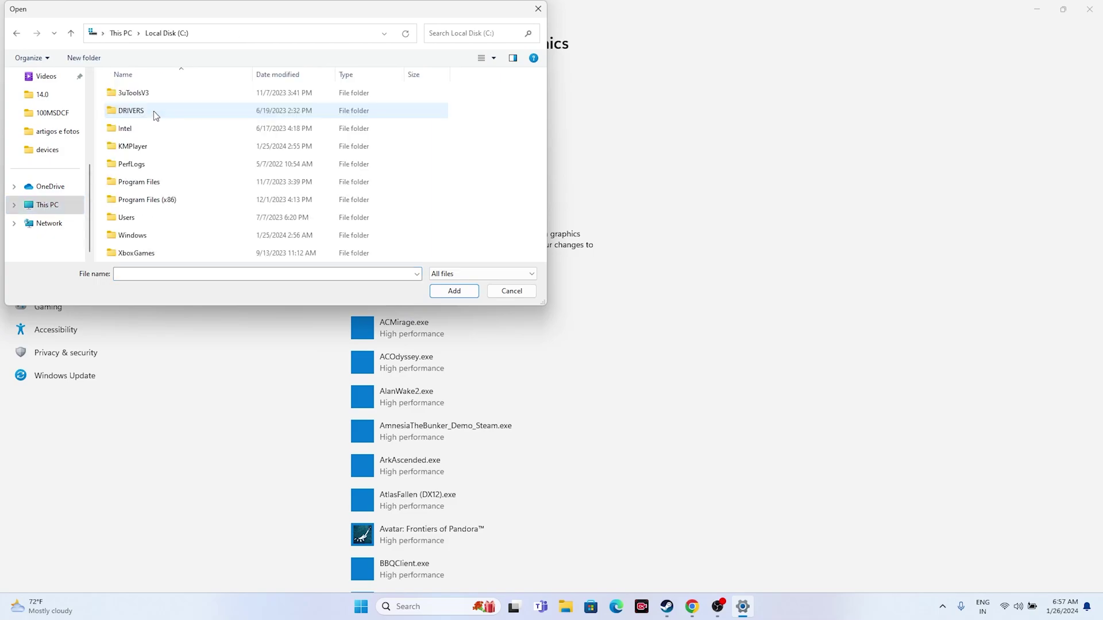
pyautogui.doubleClick(155, 201)
pyautogui.scroll(-2, 158, 190)
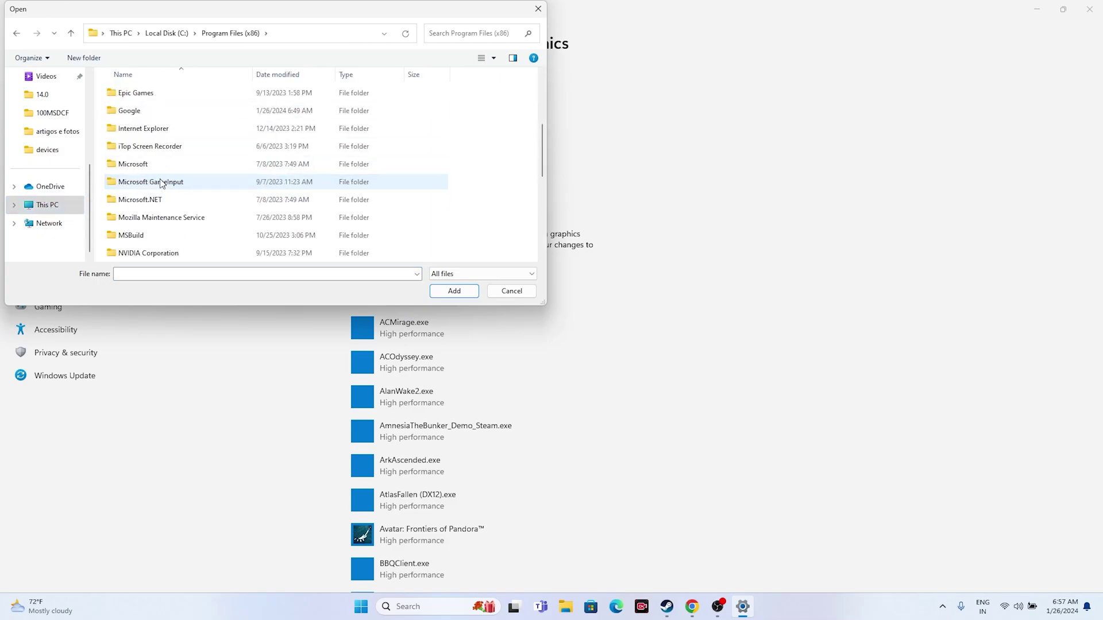
pyautogui.scroll(-2, 161, 183)
pyautogui.doubleClick(135, 216)
pyautogui.scroll(-4, 155, 175)
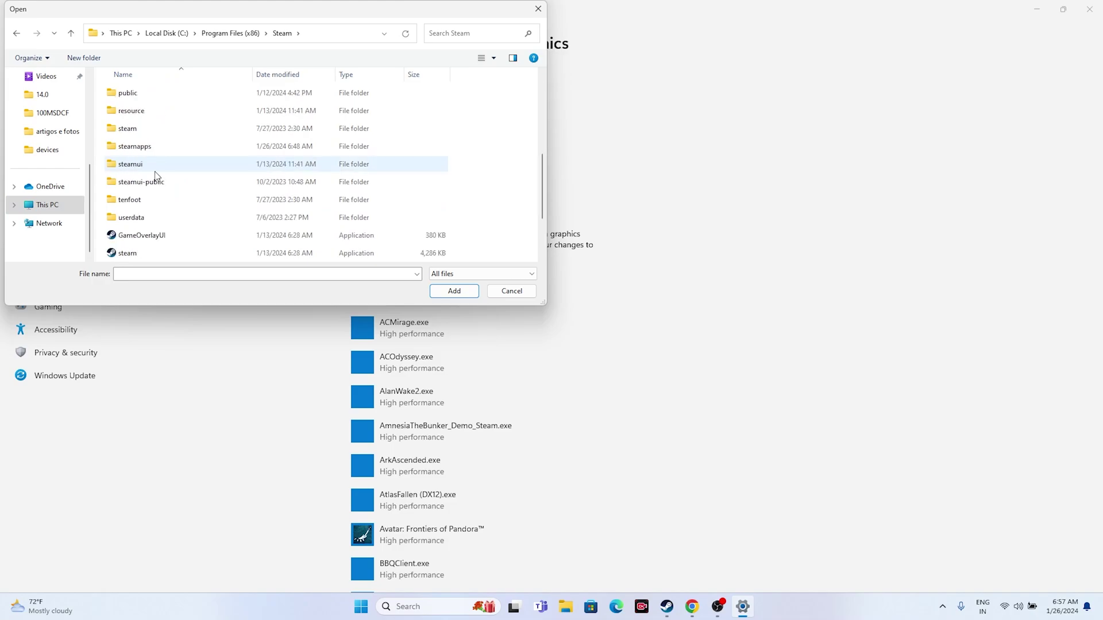
pyautogui.doubleClick(152, 146)
pyautogui.click(151, 99)
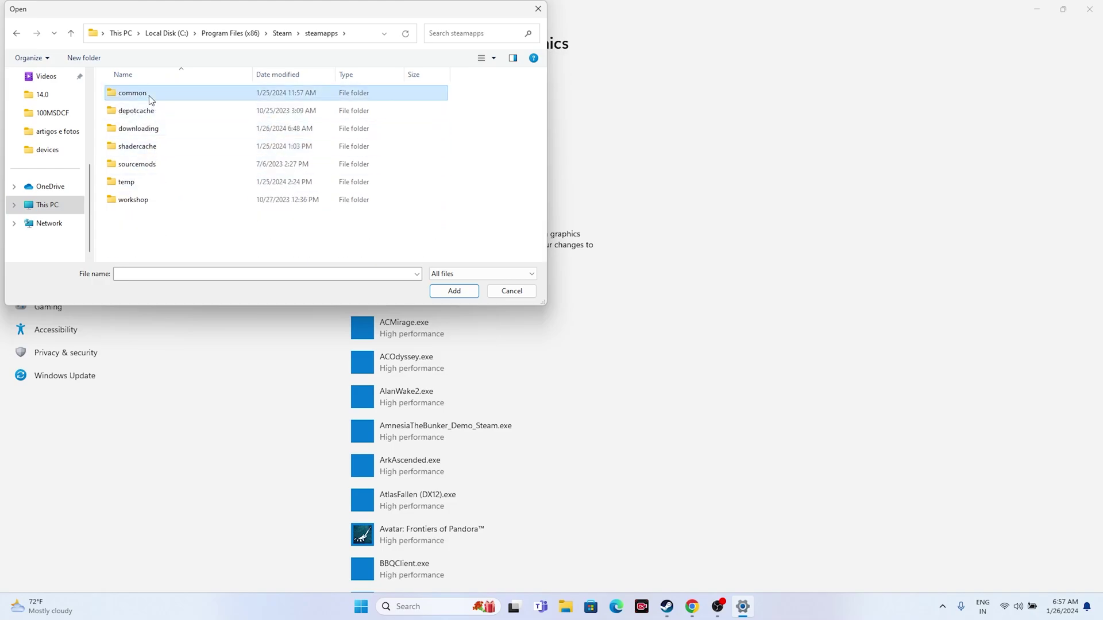
pyautogui.doubleClick(151, 100)
# Add the TEKKEN 8 Demo application from the TEKKEN 8 Demo folder to the graphics app list
pyautogui.scroll(-8, 185, 167)
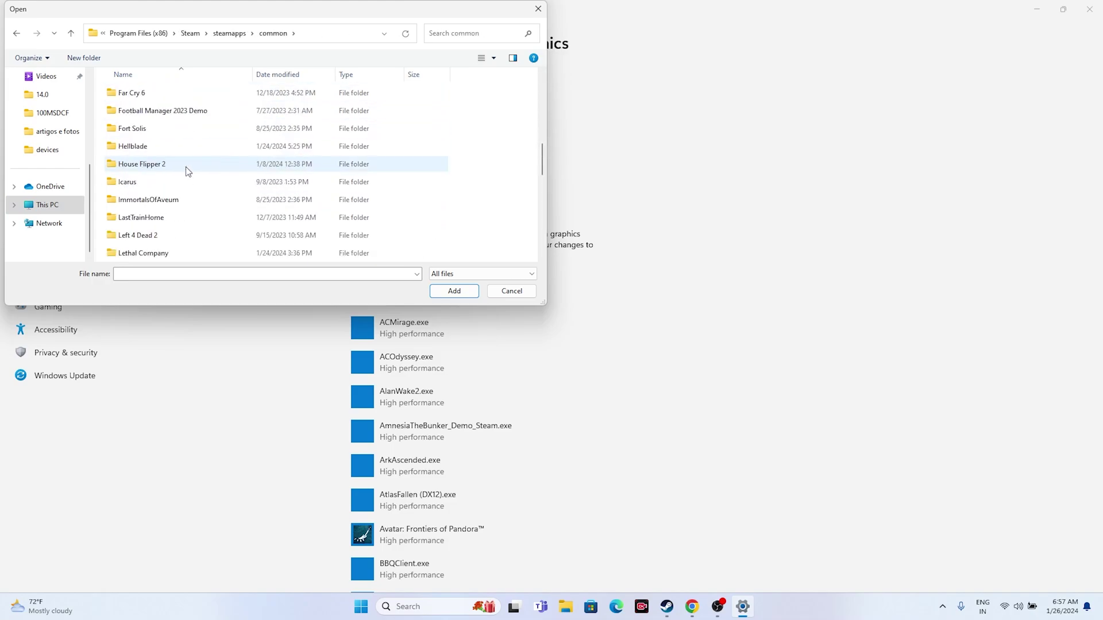
pyautogui.scroll(-9, 185, 167)
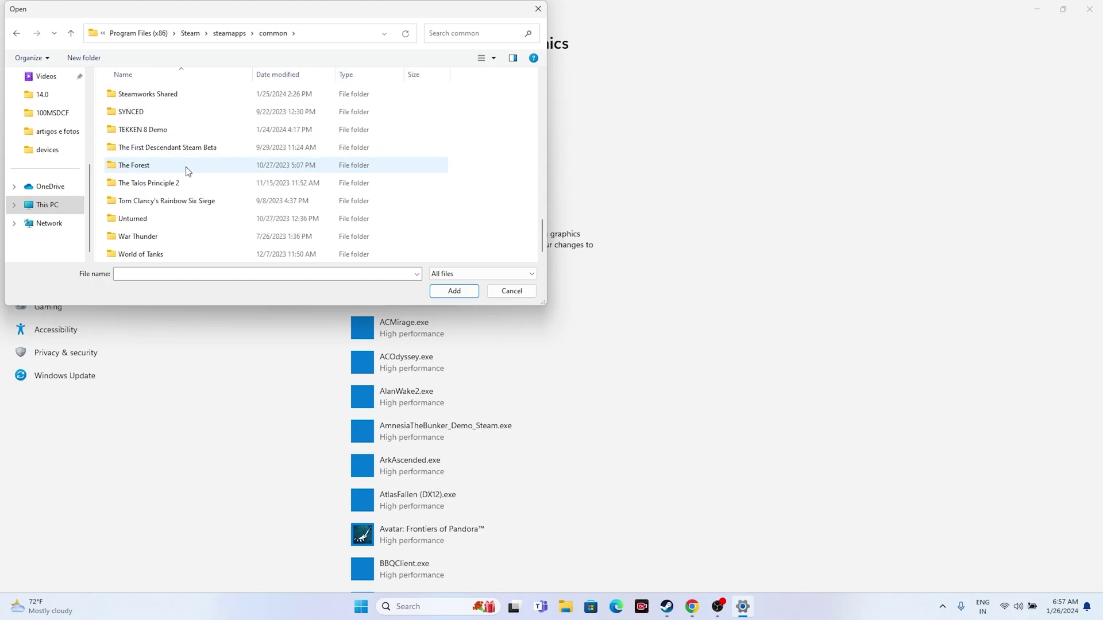
pyautogui.scroll(1, 185, 171)
pyautogui.doubleClick(165, 180)
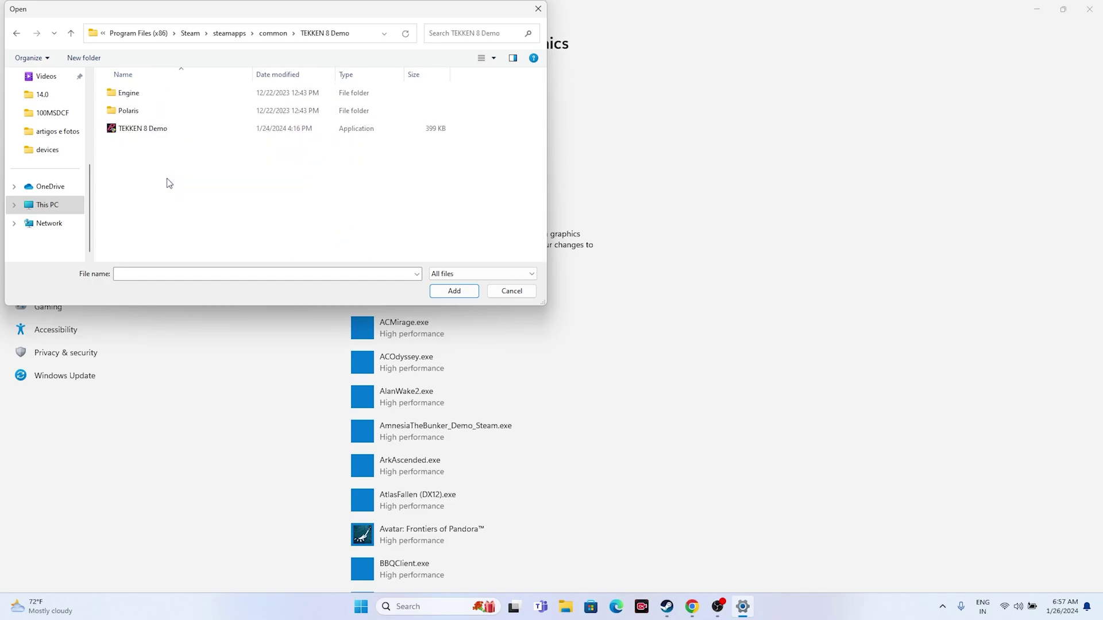
pyautogui.click(163, 128)
pyautogui.click(454, 291)
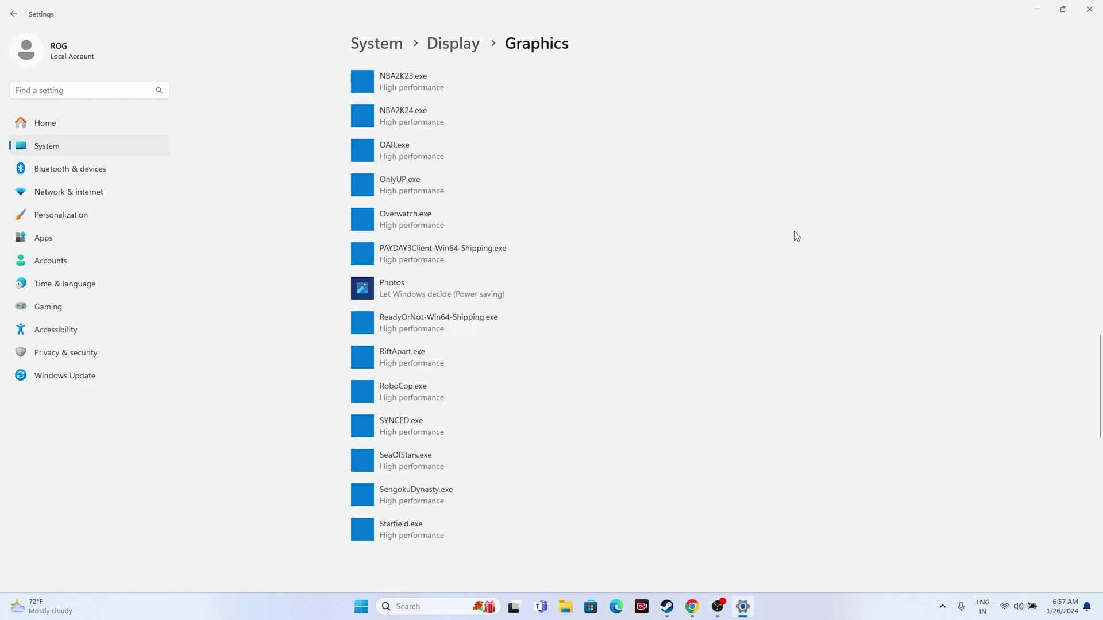
# Set the graphics preference of TEKKEN 8 to High performance, save it, and close Settings
pyautogui.click(533, 383)
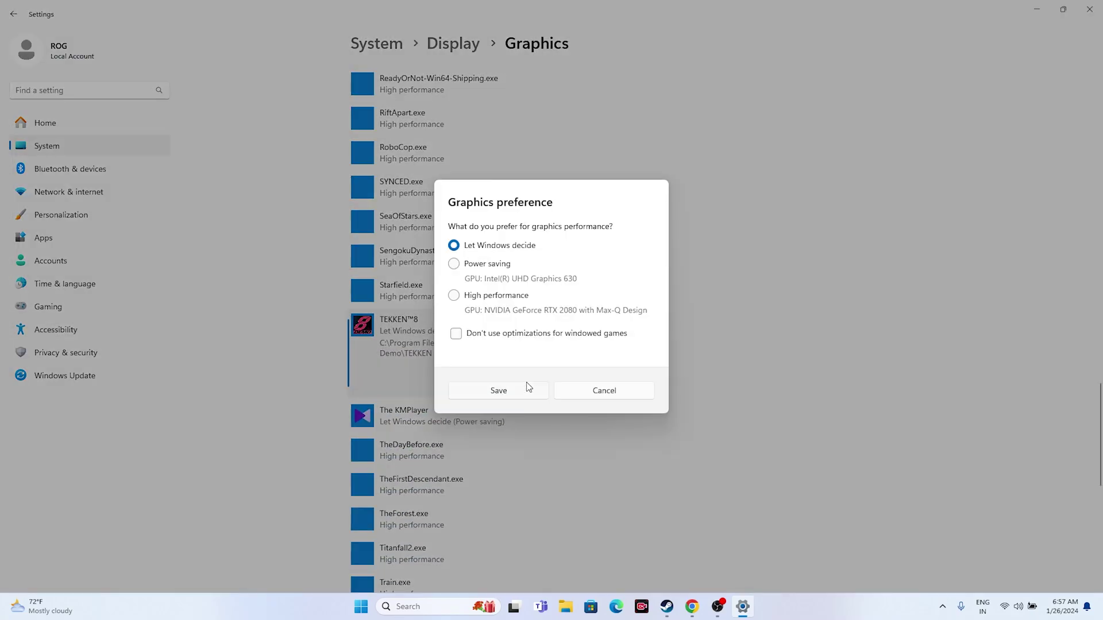
pyautogui.click(457, 297)
pyautogui.click(499, 391)
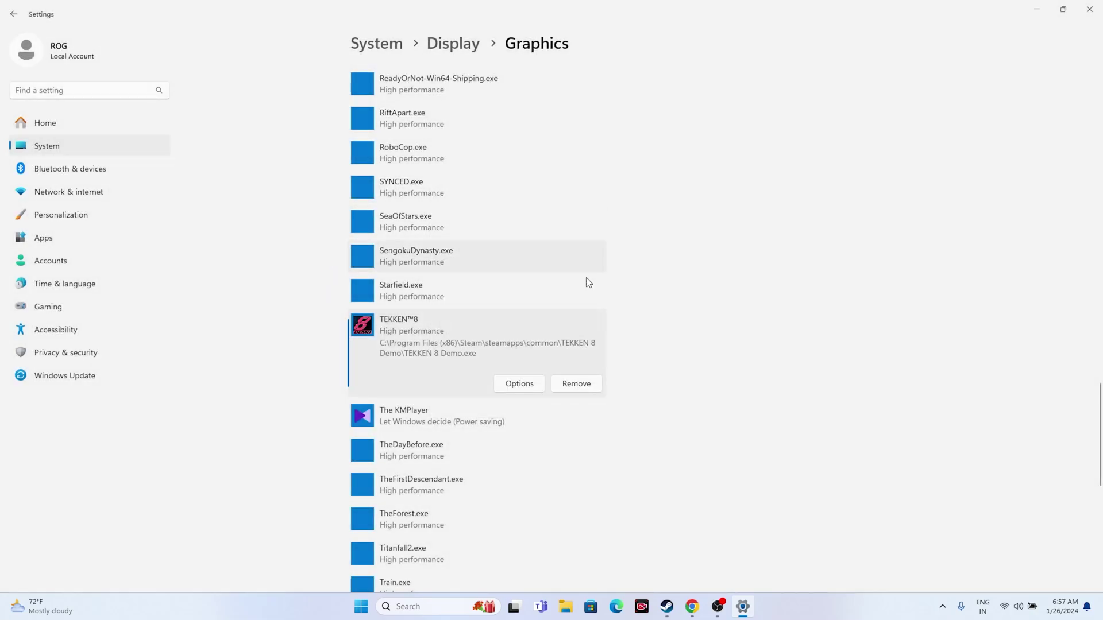
pyautogui.click(1087, 9)
# Open the virtual memory settings through the advanced system settings and choose a custom paging file size for drive C:
pyautogui.click(680, 607)
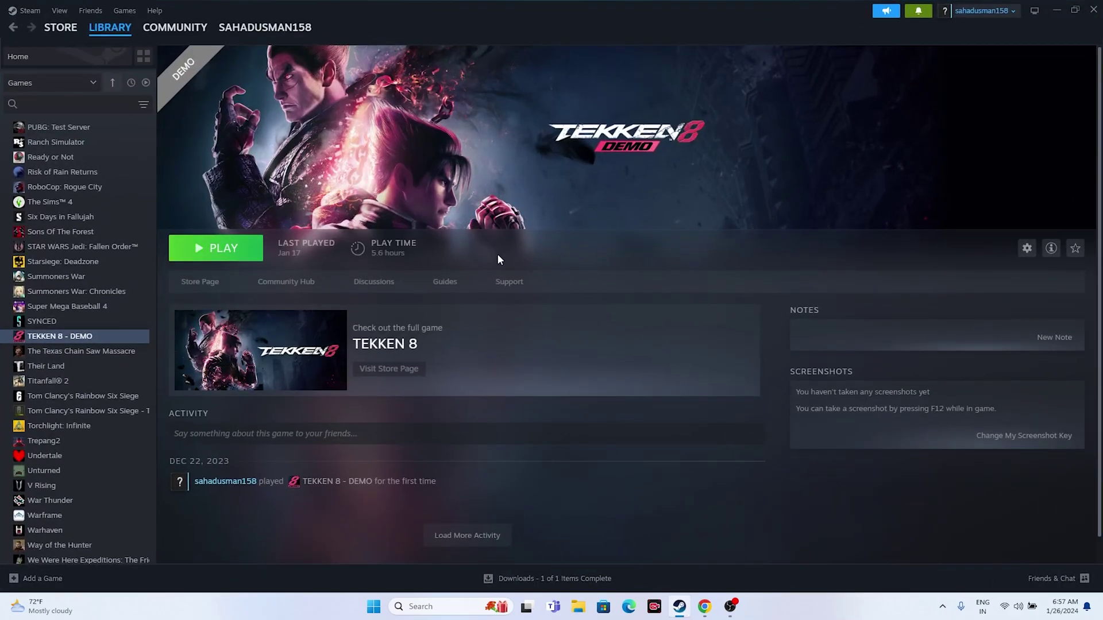
pyautogui.click(1057, 10)
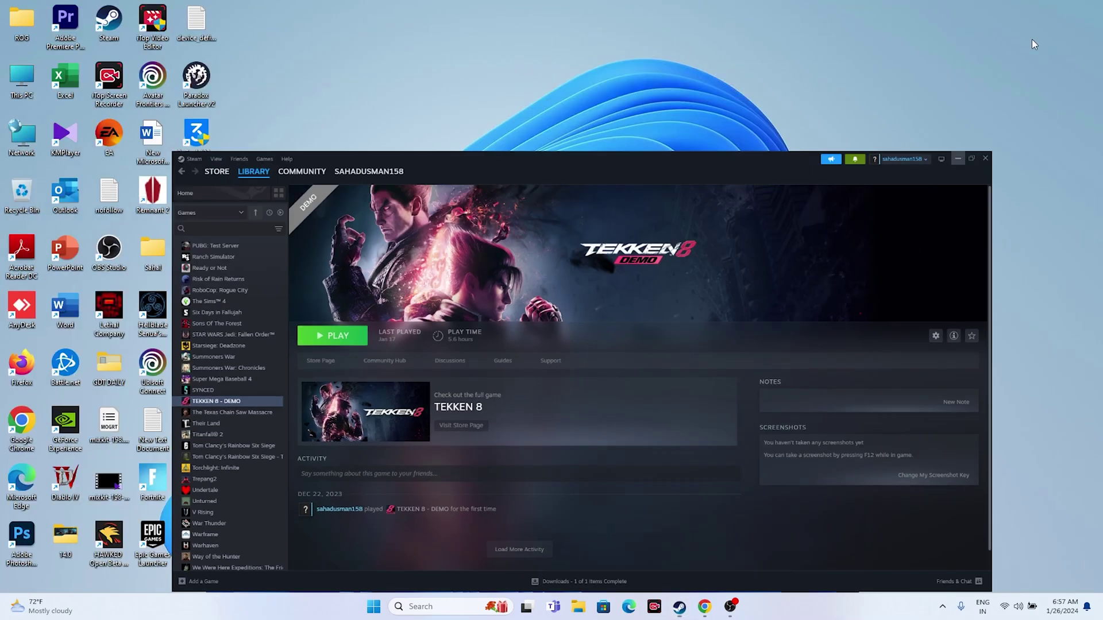
pyautogui.click(425, 607)
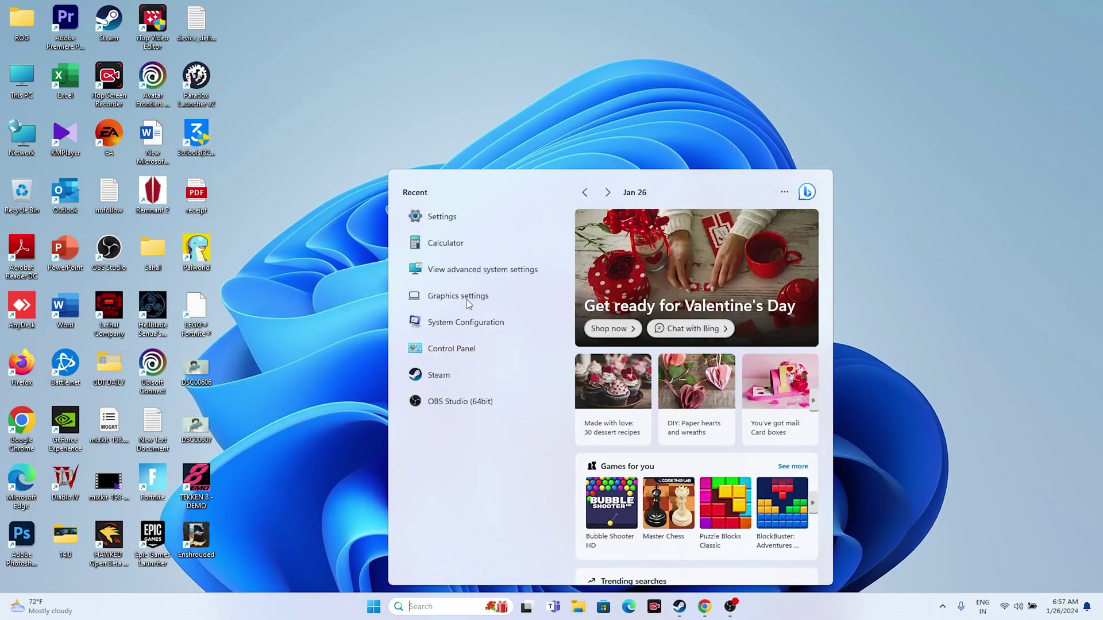
pyautogui.click(471, 272)
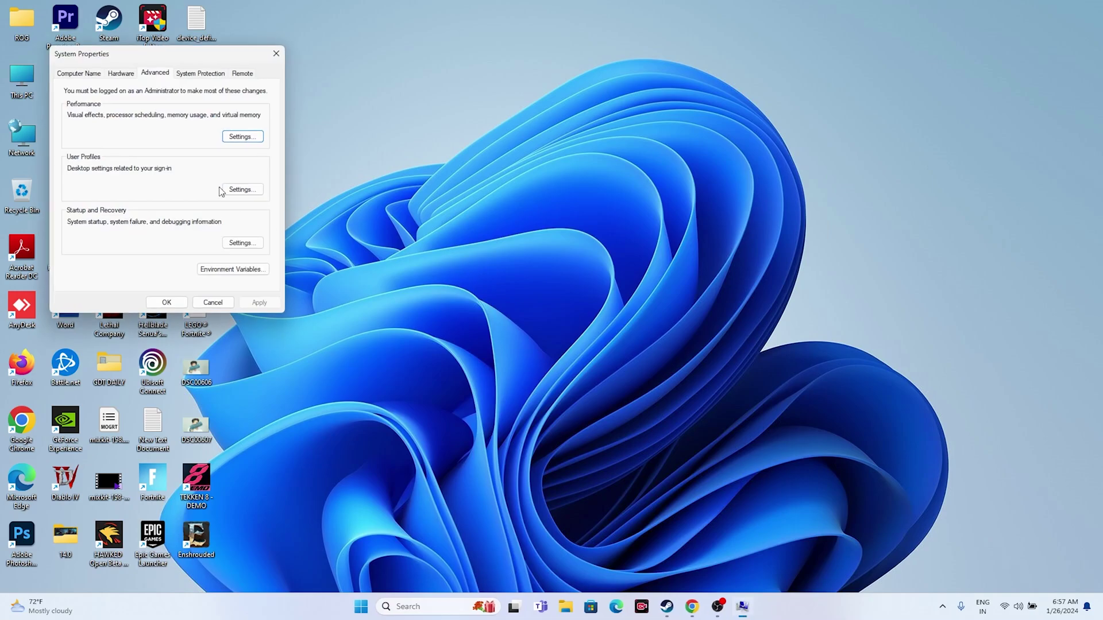
pyautogui.click(234, 139)
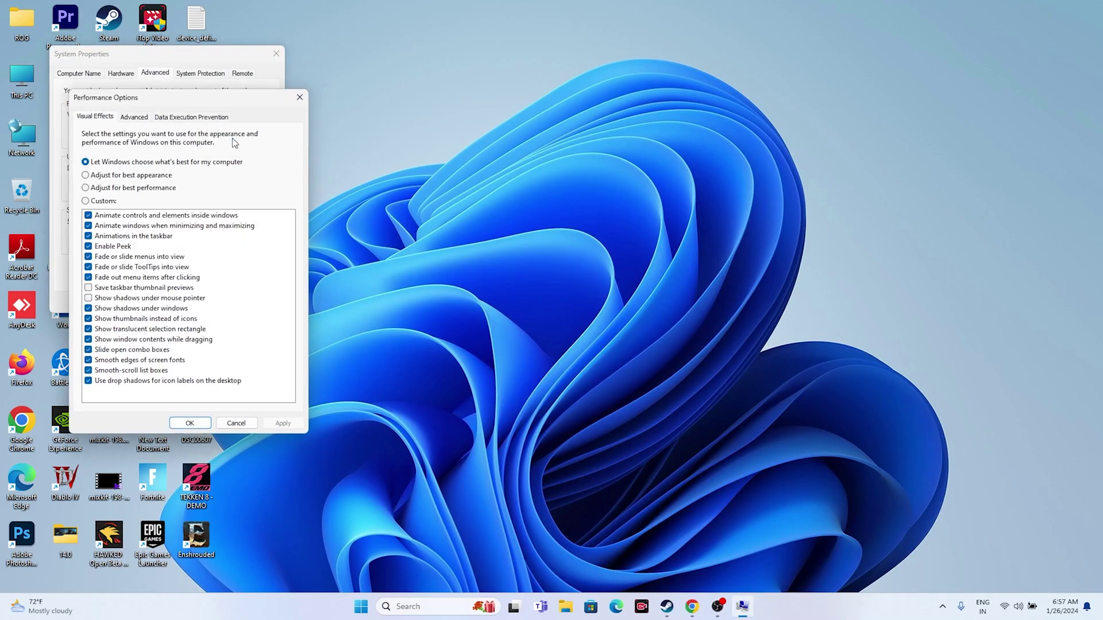
pyautogui.click(137, 118)
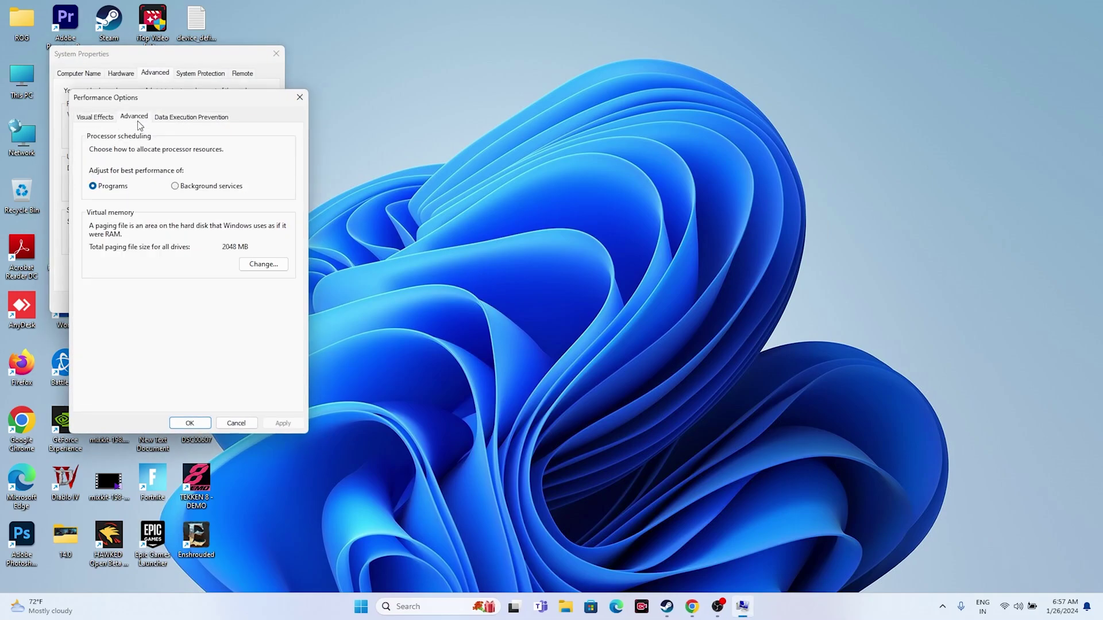
pyautogui.click(264, 264)
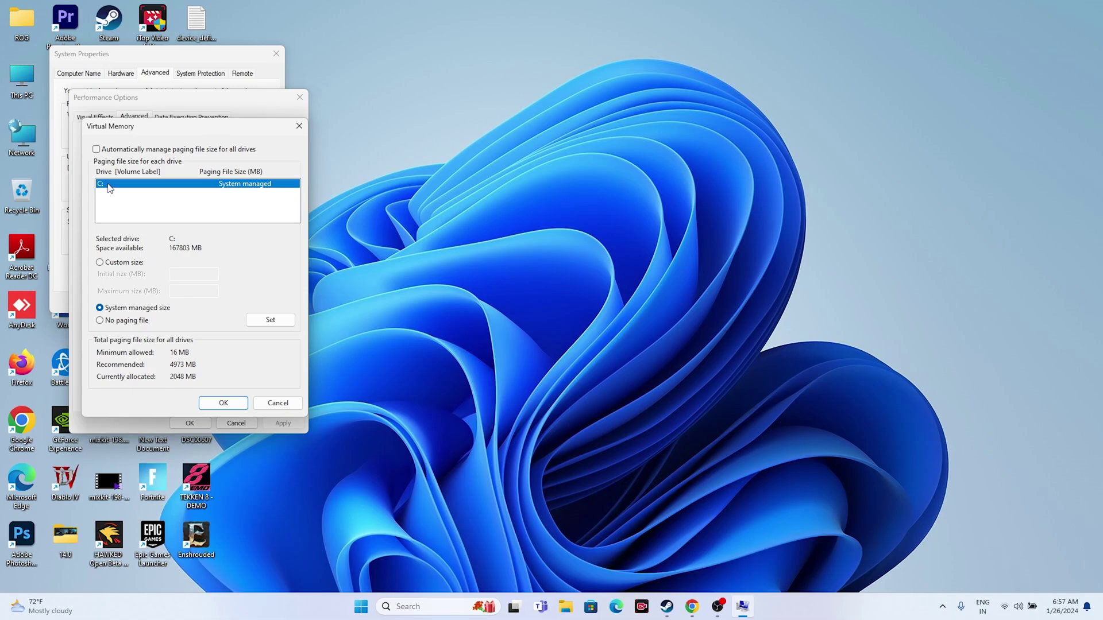
pyautogui.click(103, 265)
pyautogui.click(191, 275)
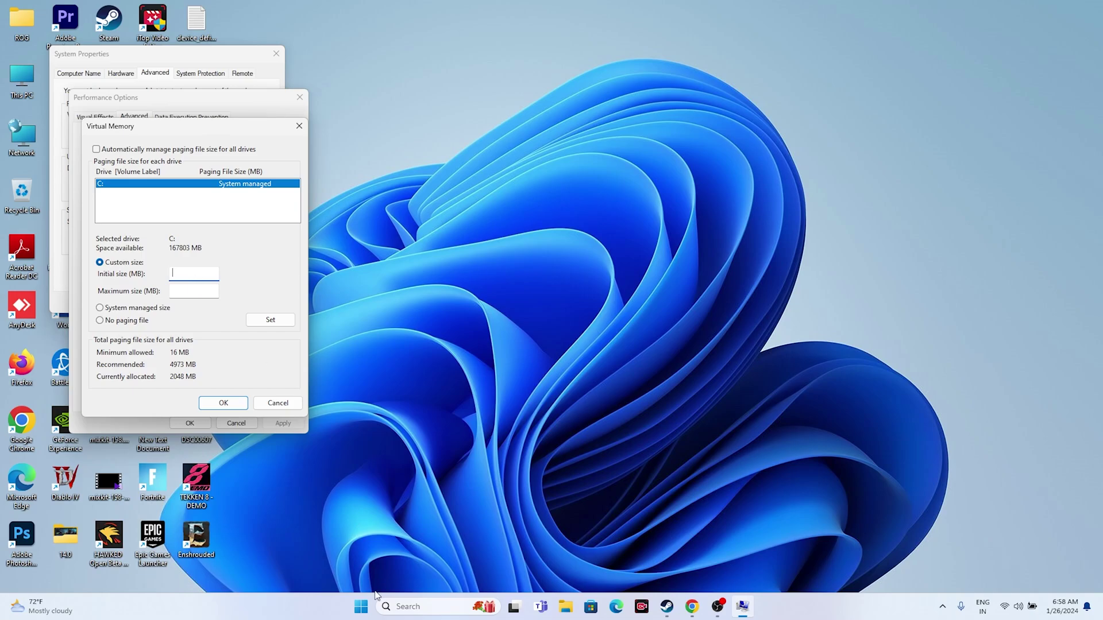
# Open Calculator and multiply 32 by 1024
pyautogui.click(425, 604)
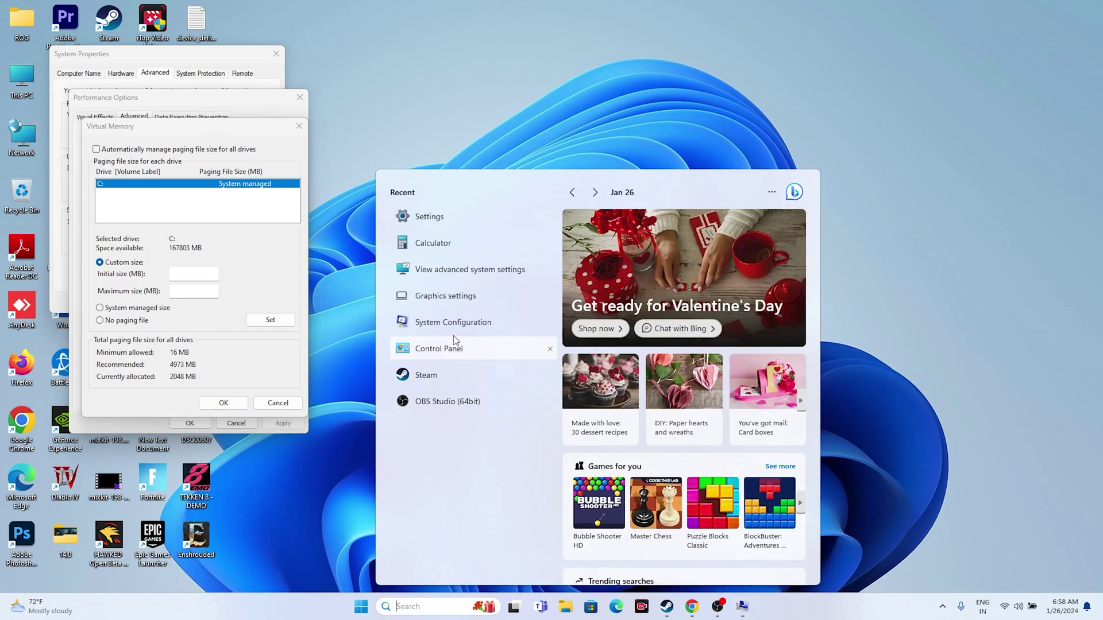
pyautogui.click(456, 242)
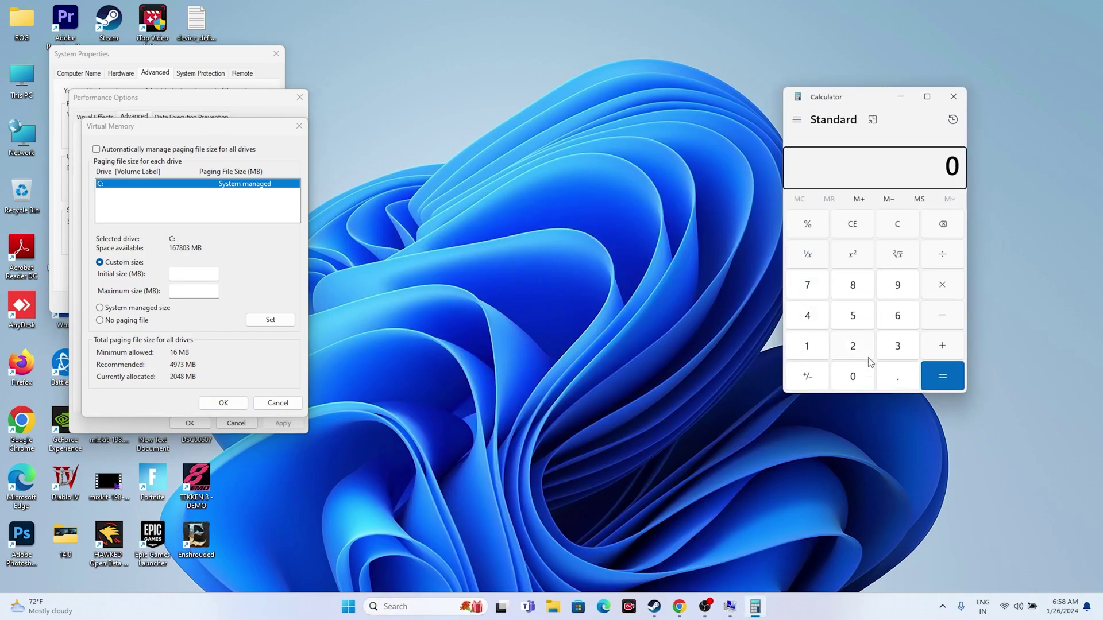
pyautogui.click(906, 350)
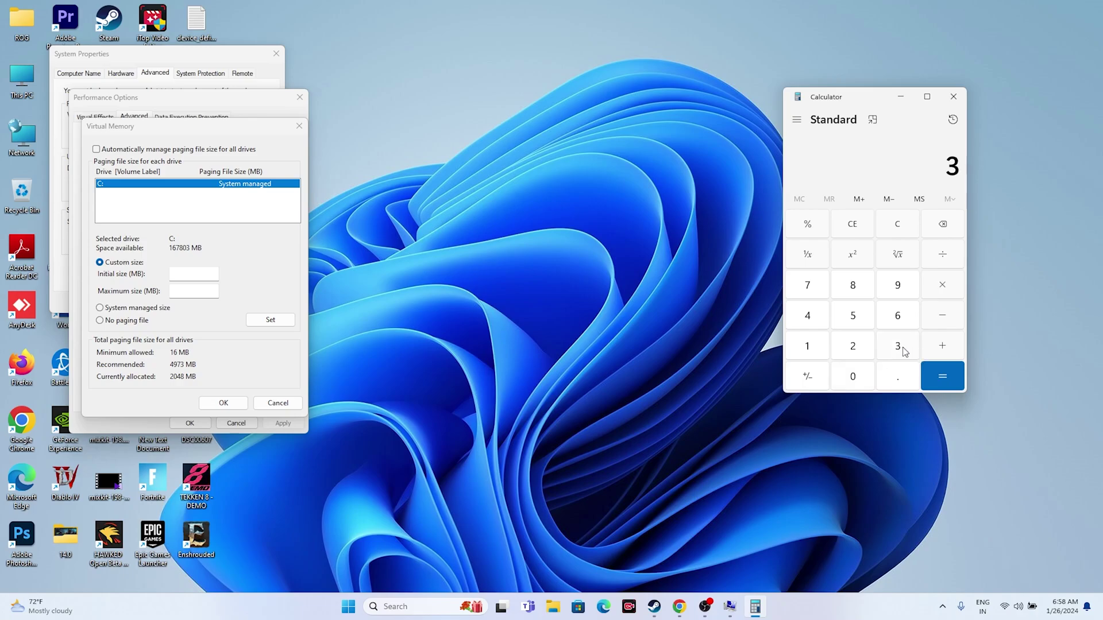
pyautogui.click(864, 348)
pyautogui.click(947, 292)
pyautogui.click(800, 349)
pyautogui.click(843, 379)
pyautogui.click(844, 344)
pyautogui.click(812, 320)
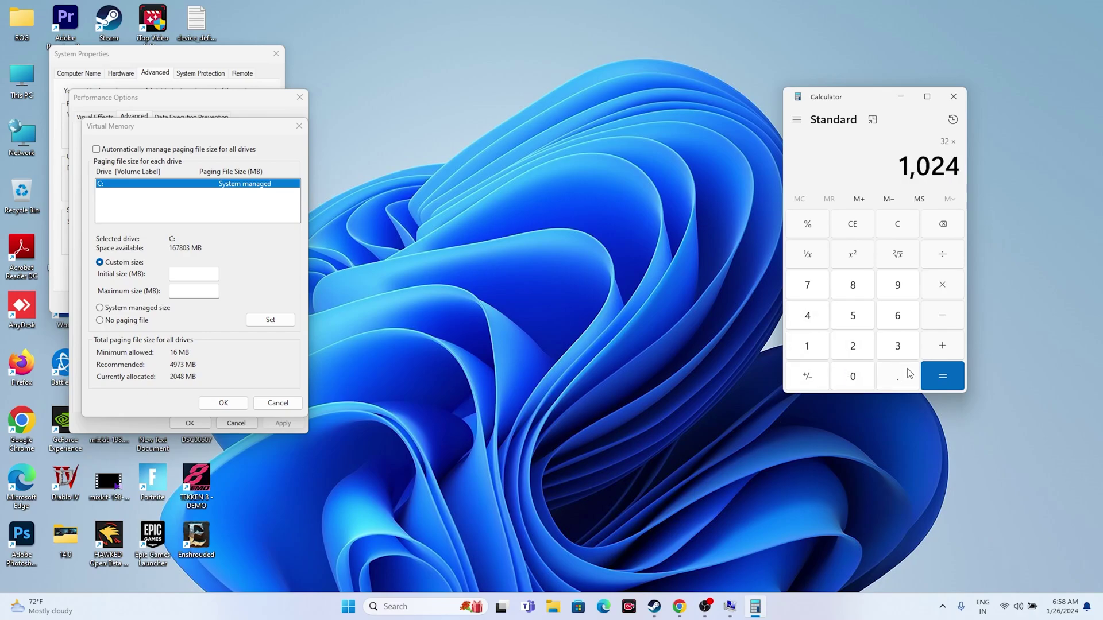
pyautogui.click(938, 383)
# Multiply the calculated result by 1.5 to get the initial paging file size
pyautogui.click(943, 292)
pyautogui.click(814, 348)
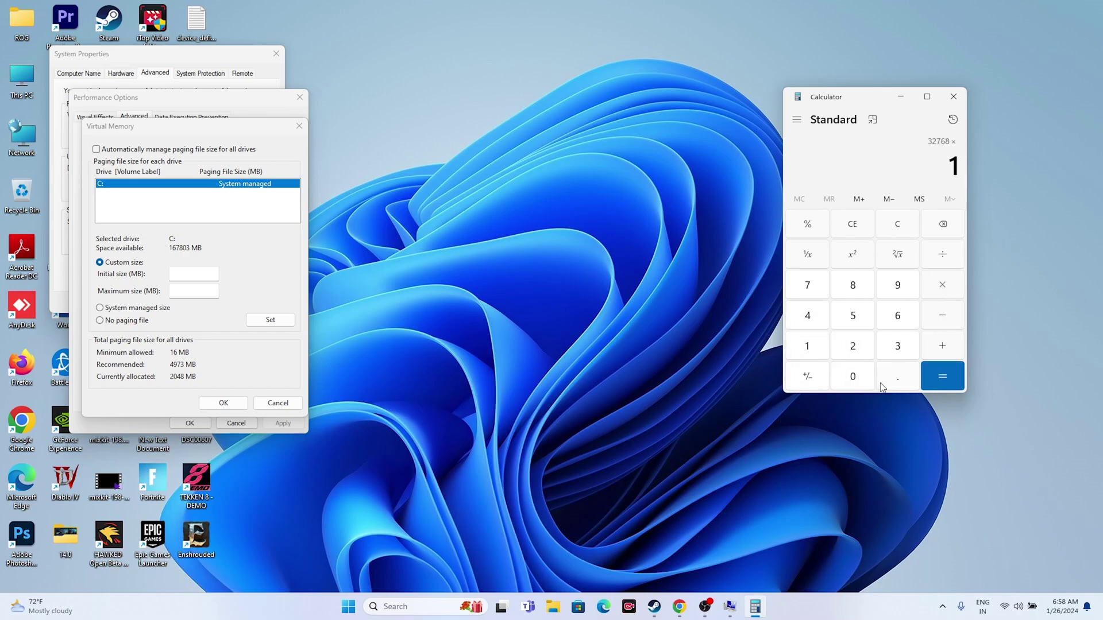
pyautogui.click(883, 385)
pyautogui.click(854, 316)
pyautogui.click(937, 376)
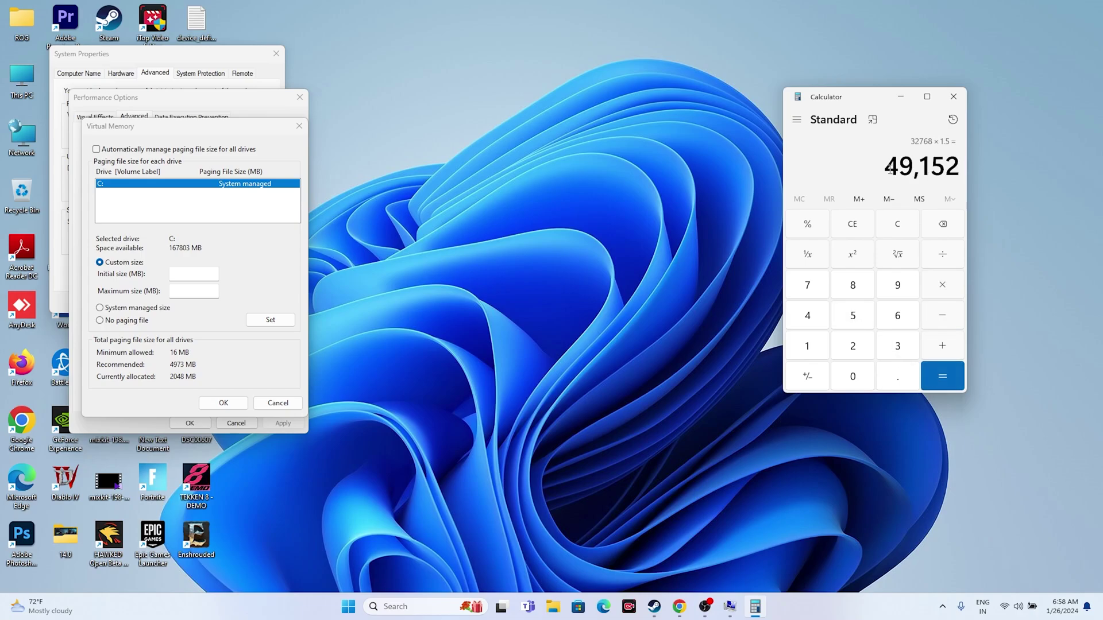
# Copy the Calculator result and paste it as the initial paging file size, 49,152 MB
pyautogui.rightClick(889, 168)
pyautogui.click(954, 183)
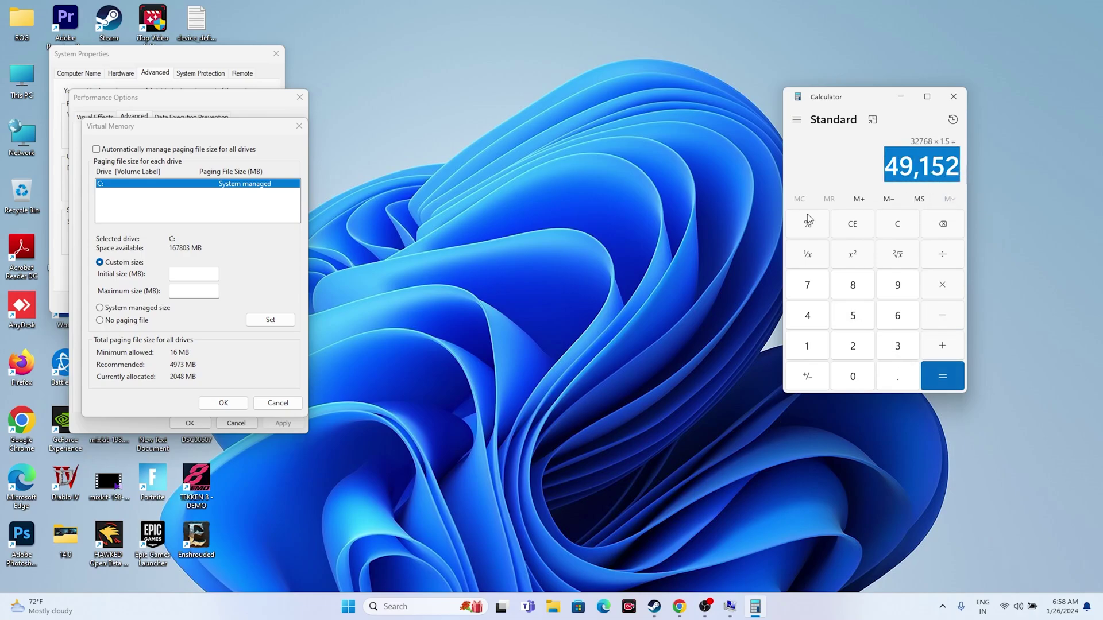
pyautogui.rightClick(215, 275)
pyautogui.click(231, 326)
pyautogui.press('Tab')
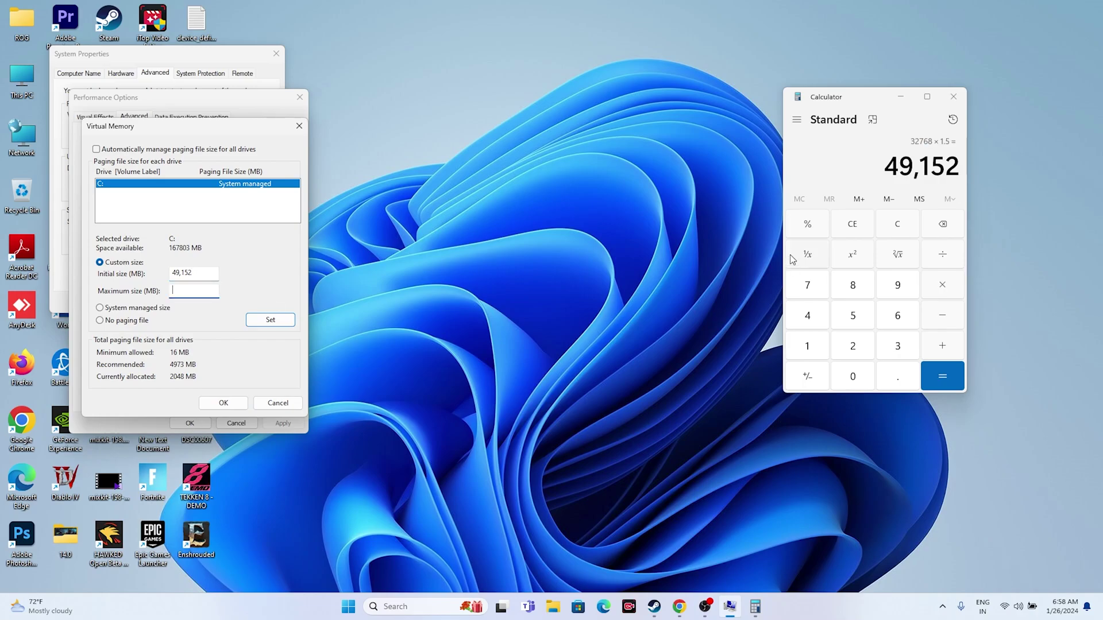
# Clear the Calculator and multiply 32 by 1024 again
pyautogui.click(898, 225)
pyautogui.click(898, 350)
pyautogui.press('2')
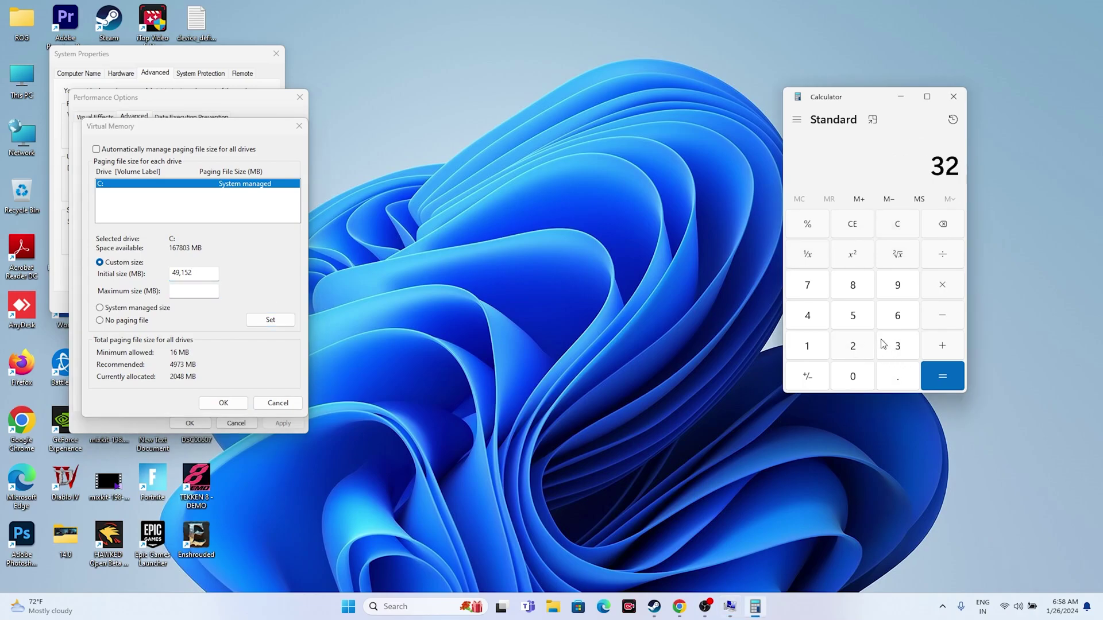
pyautogui.click(945, 288)
pyautogui.click(805, 346)
pyautogui.click(851, 375)
pyautogui.click(851, 343)
pyautogui.click(819, 321)
pyautogui.click(942, 376)
# Multiply the Calculator result by 3 to get the maximum paging file size
pyautogui.click(931, 296)
pyautogui.click(906, 342)
pyautogui.click(942, 376)
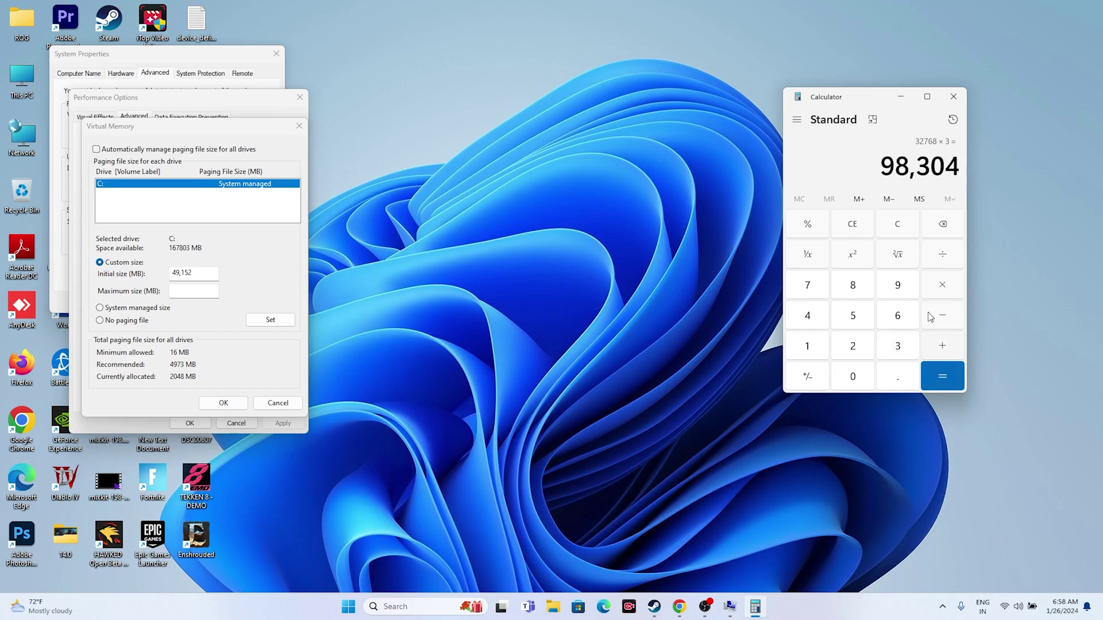
# Copy the Calculator result and paste it as the maximum paging file size, 98,304 MB
pyautogui.moveTo(894, 156); pyautogui.dragTo(958, 167)
pyautogui.rightClick(956, 172)
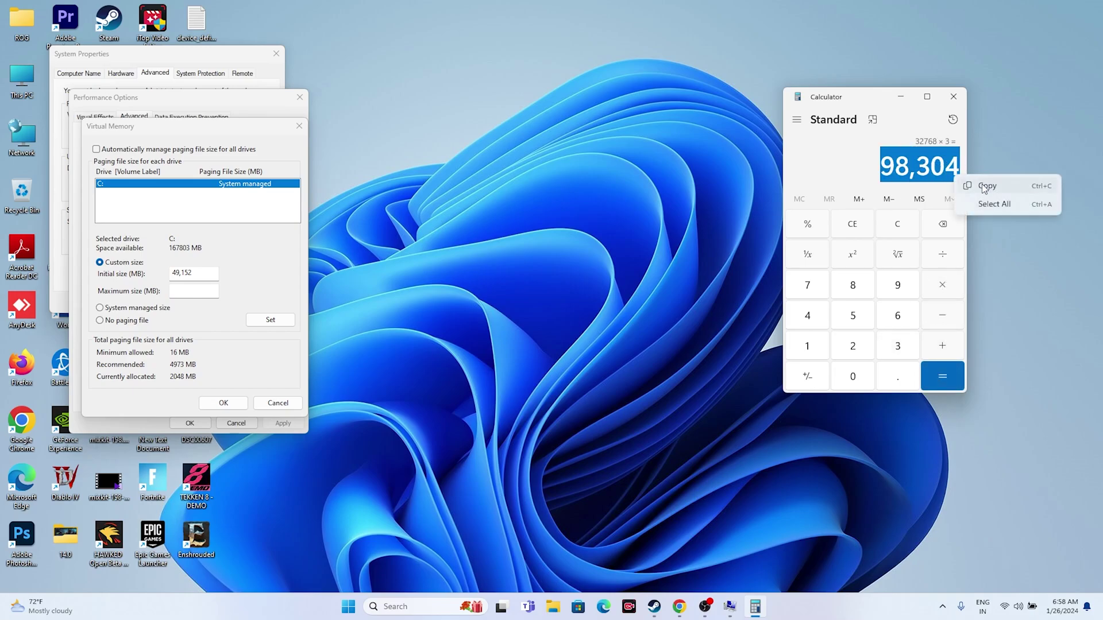
pyautogui.click(977, 181)
pyautogui.rightClick(206, 286)
pyautogui.click(238, 343)
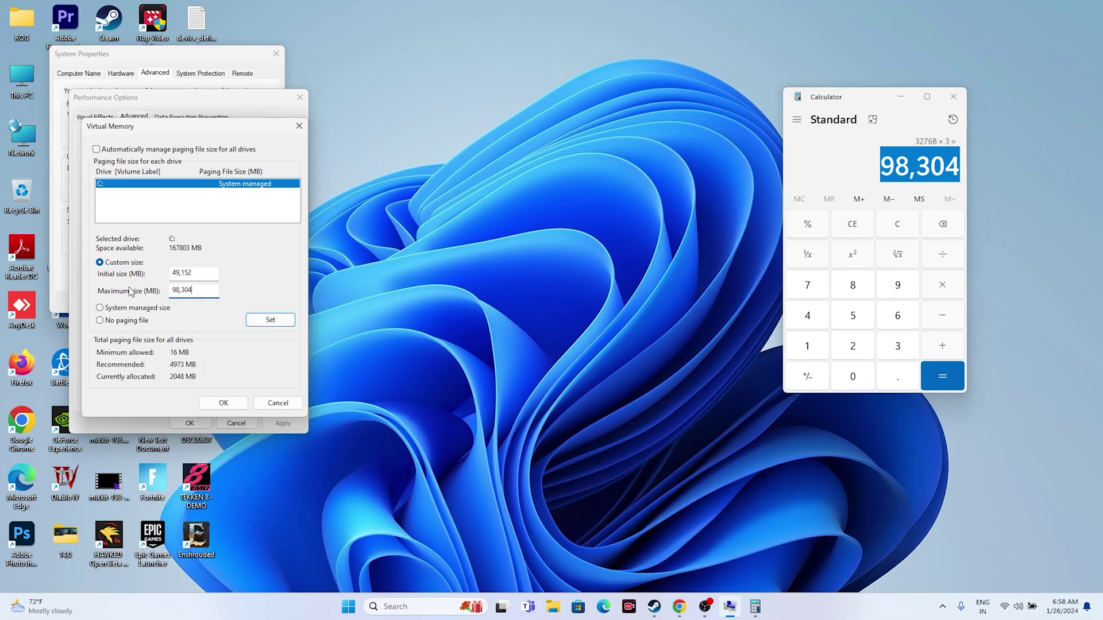
# Accept the virtual memory and performance settings, and close System Properties and Calculator
pyautogui.click(223, 403)
pyautogui.click(190, 423)
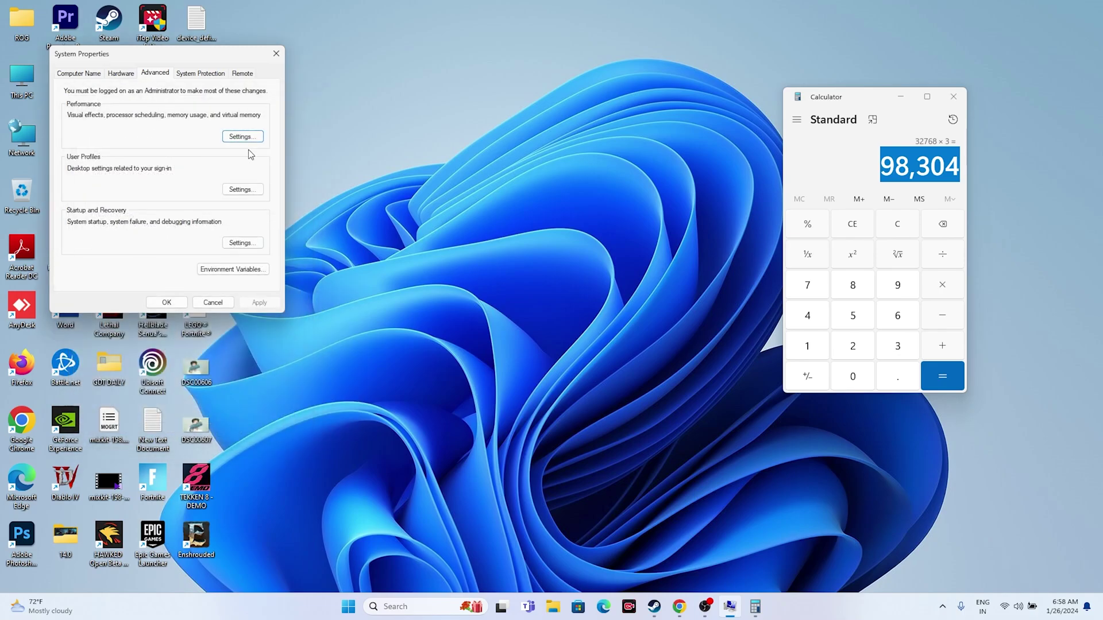
pyautogui.click(277, 53)
pyautogui.click(952, 95)
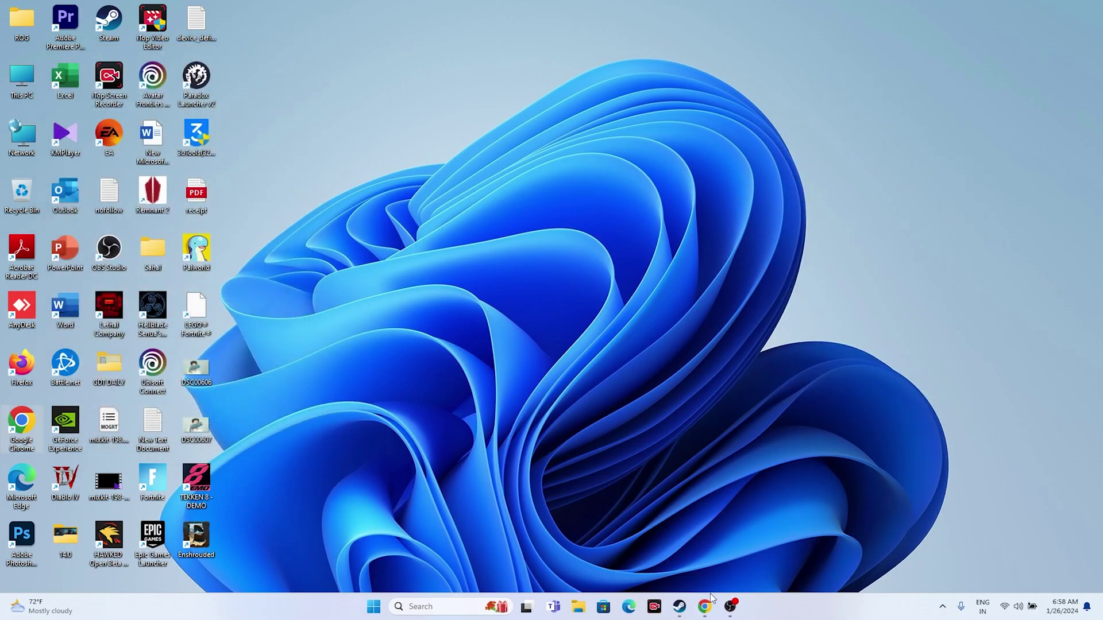
# Open Windows Update in the Windows Settings to check for available updates, and close Settings
pyautogui.click(679, 606)
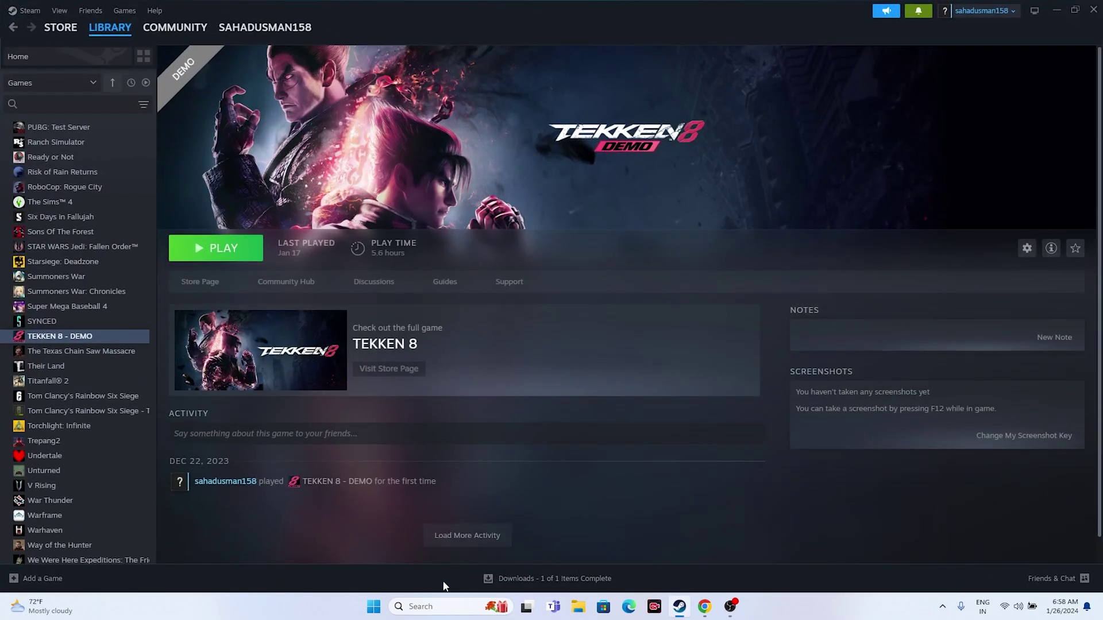
pyautogui.click(424, 606)
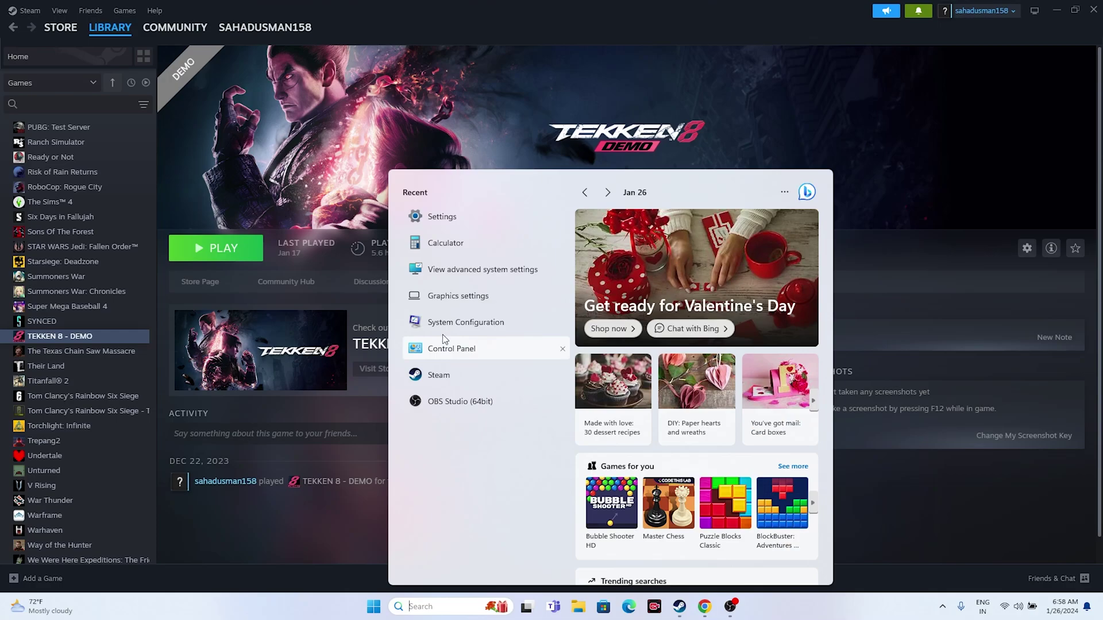
pyautogui.click(450, 221)
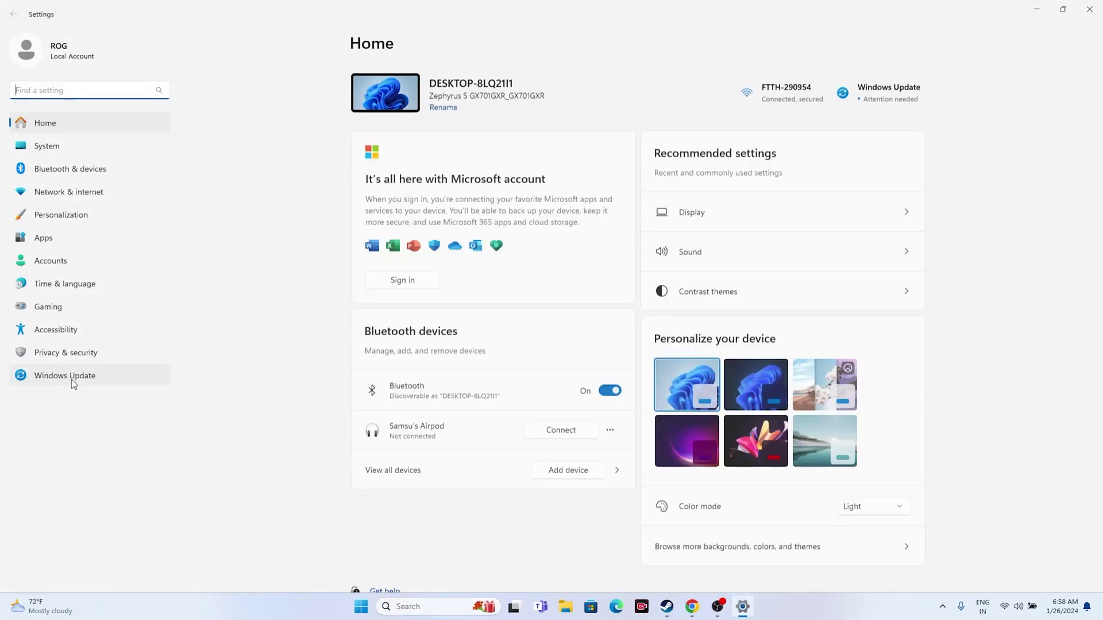
pyautogui.click(71, 379)
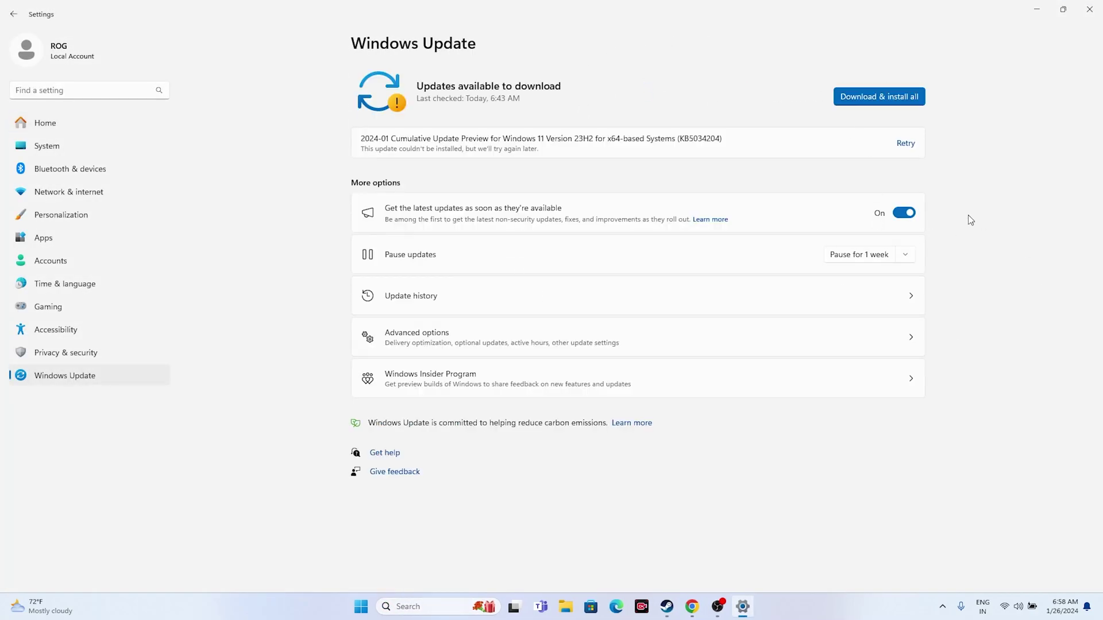
pyautogui.click(1093, 17)
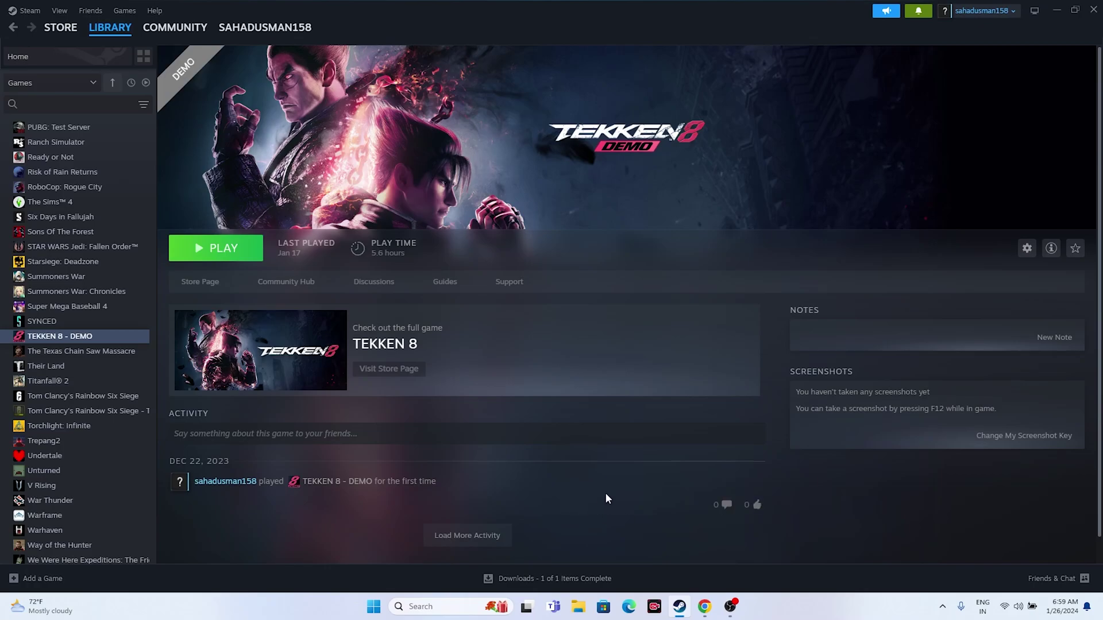
# Switch to Chrome and show NVIDIA's official GeForce Drivers page
pyautogui.click(704, 606)
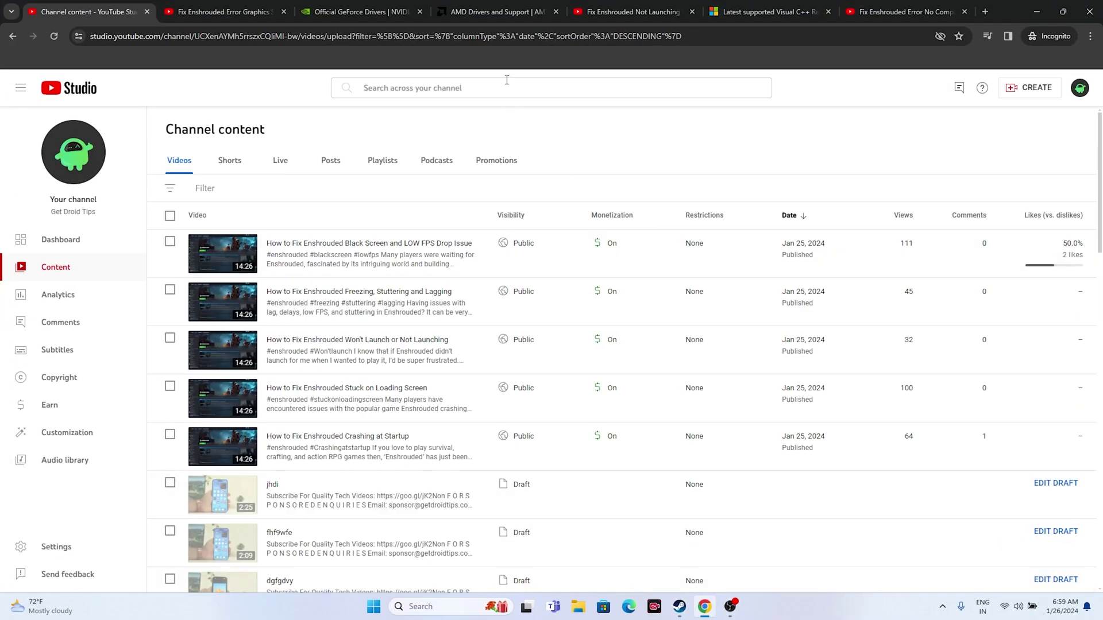
pyautogui.click(372, 13)
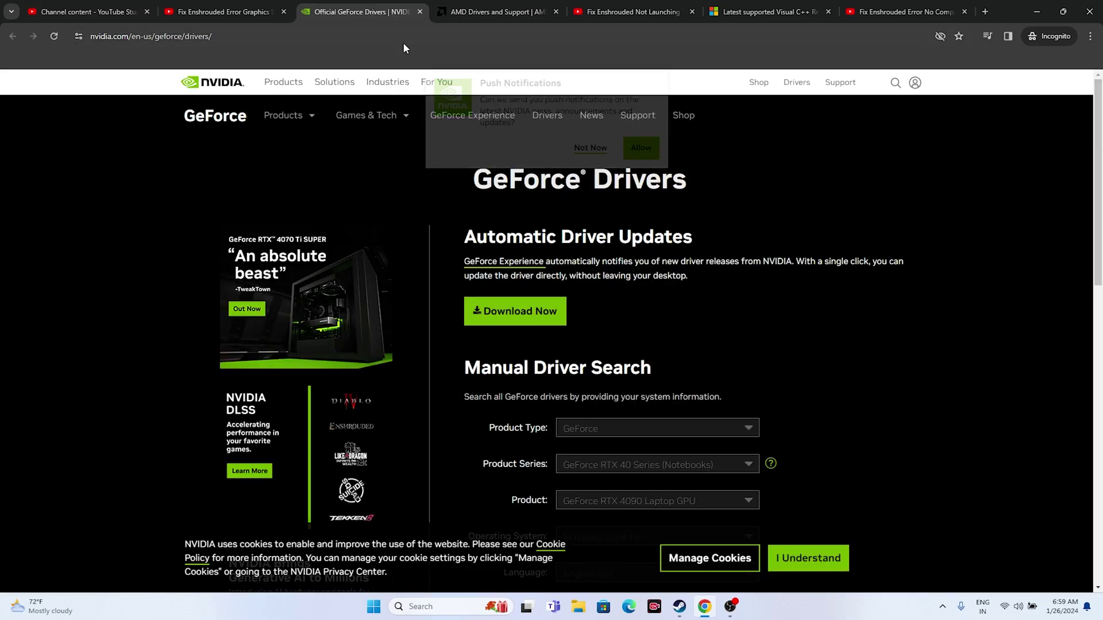
pyautogui.click(480, 4)
pyautogui.click(343, 4)
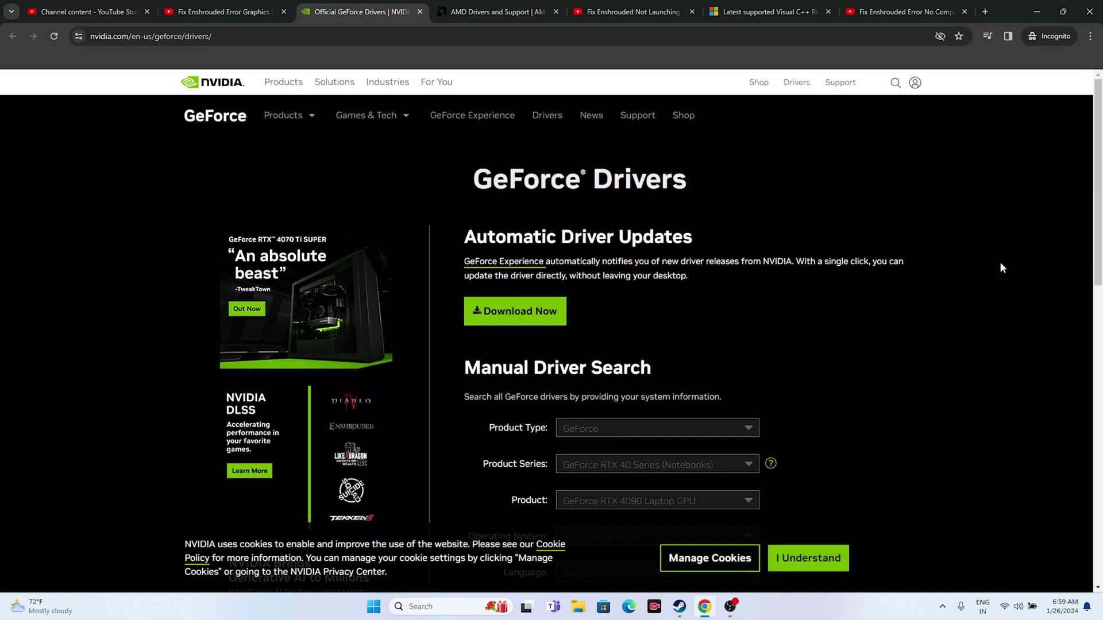
# Search GeForce drivers for the GeForce RTX 40 Series, NVIDIA GeForce RTX 4090 on Windows 11, and examine the first driver's version and release date
pyautogui.scroll(-3, 989, 181)
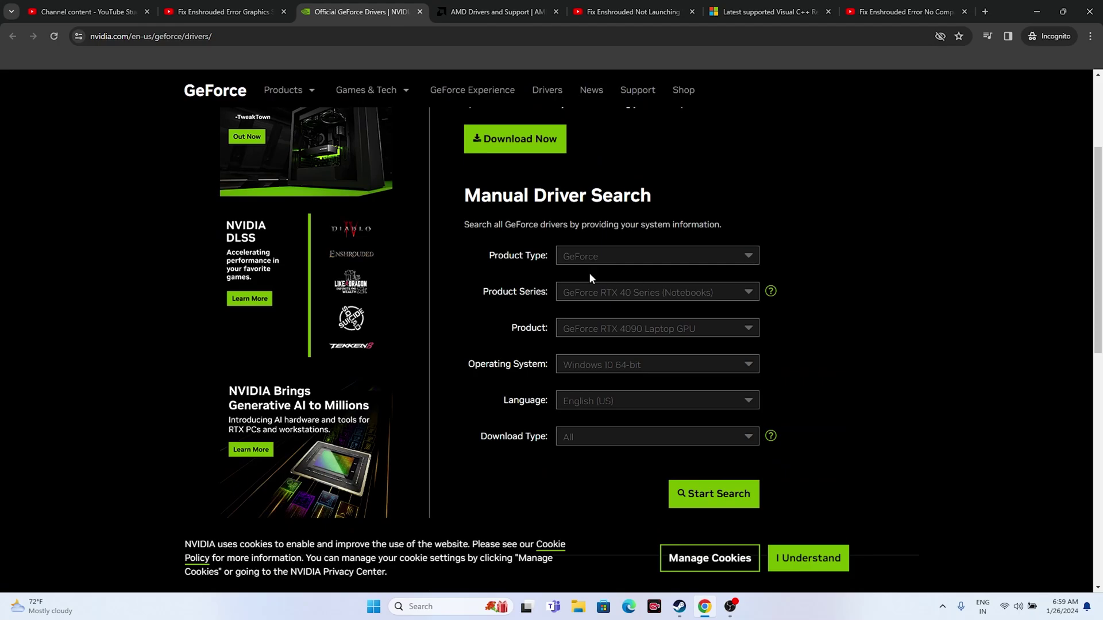
pyautogui.click(593, 263)
pyautogui.click(604, 279)
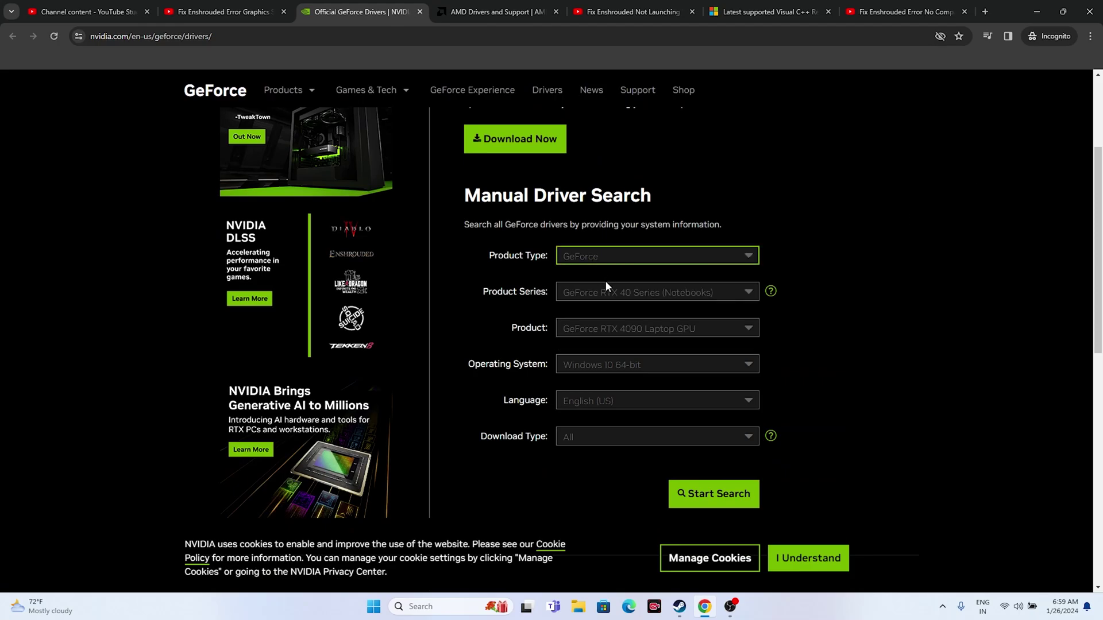
pyautogui.click(601, 296)
pyautogui.click(615, 325)
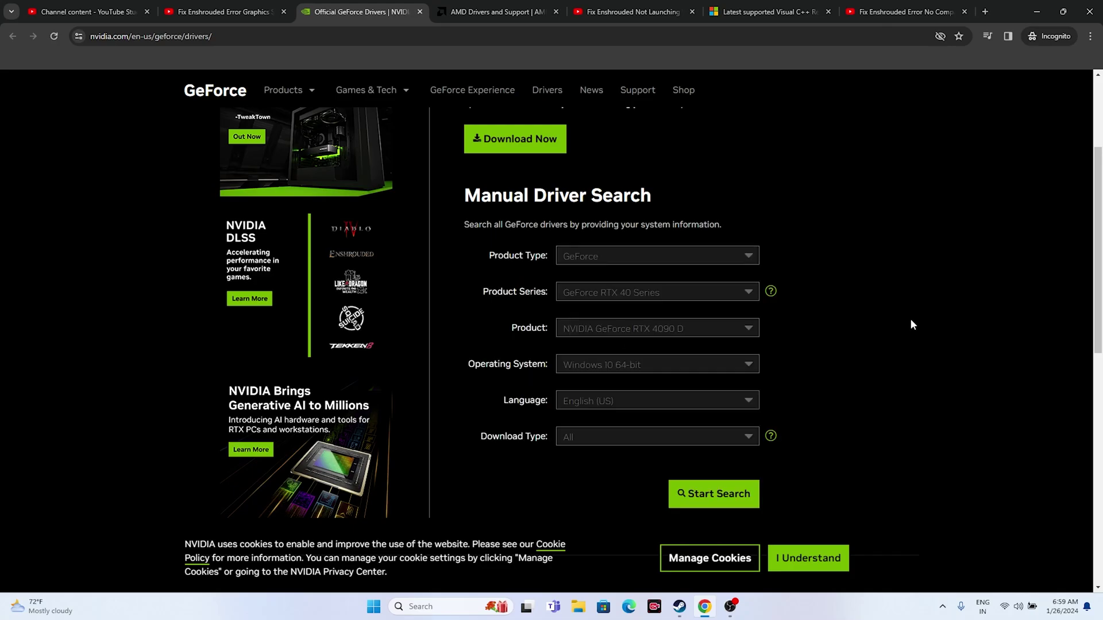
pyautogui.click(675, 337)
pyautogui.click(688, 371)
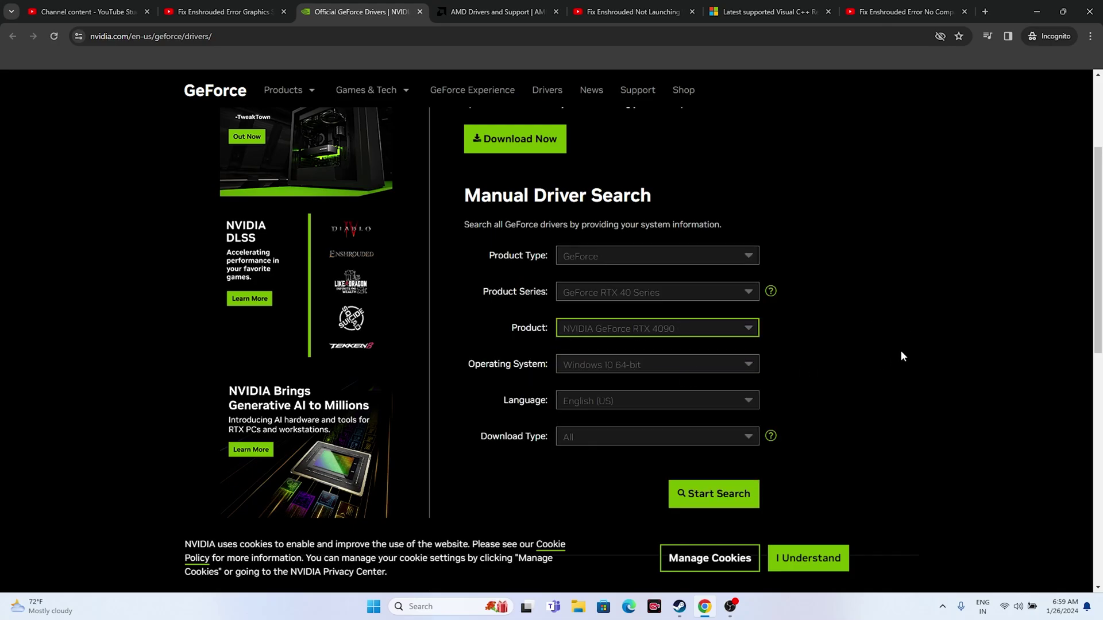
pyautogui.click(596, 367)
pyautogui.click(614, 400)
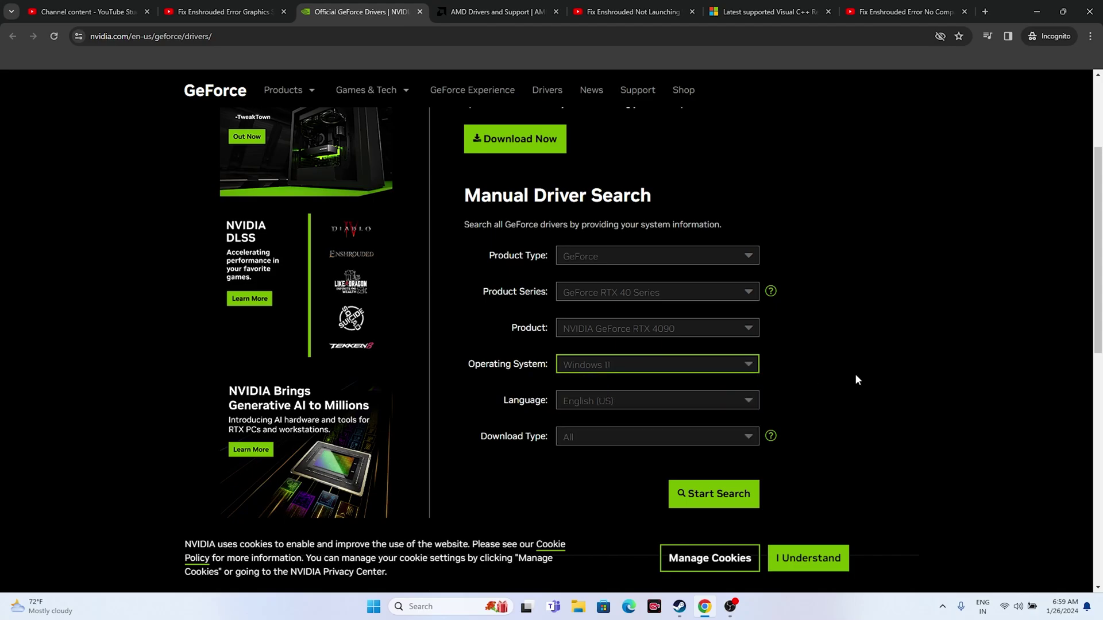
pyautogui.click(731, 494)
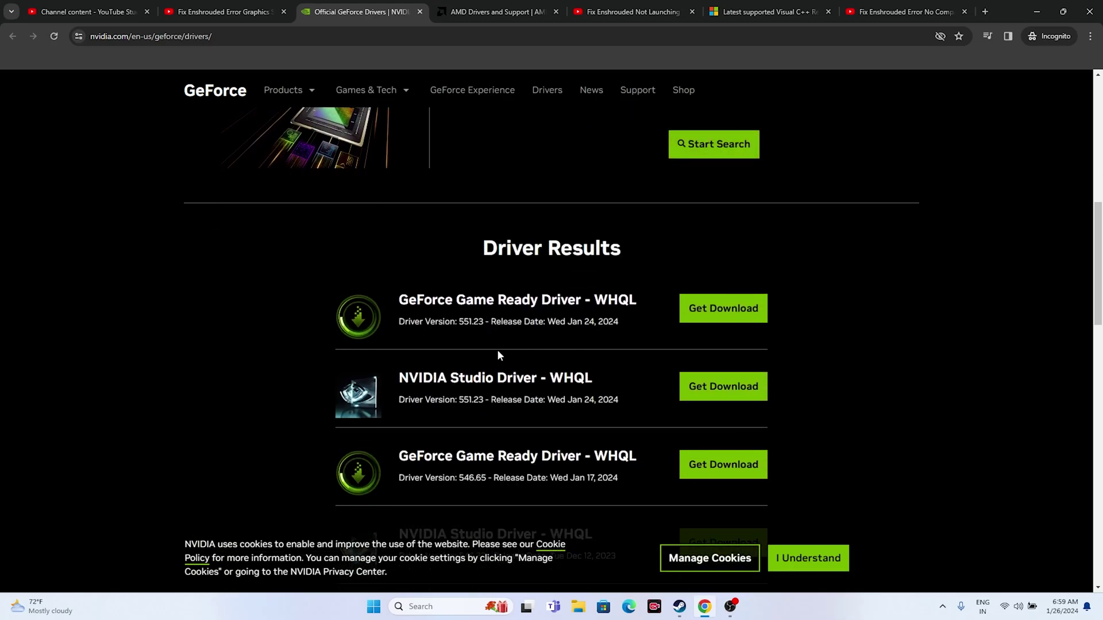
pyautogui.moveTo(461, 321); pyautogui.dragTo(482, 320)
pyautogui.moveTo(567, 326); pyautogui.dragTo(611, 320)
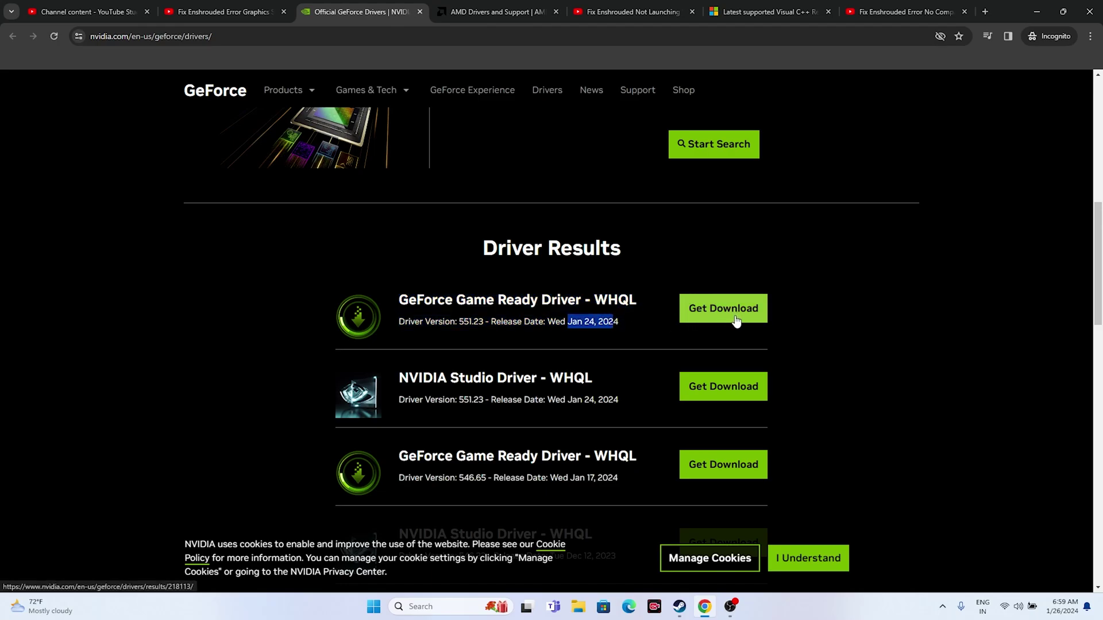
# Look up AMD's driver page for the Radeon RX 7800 XT within the RX 7000 Series graphics products
pyautogui.click(494, 12)
pyautogui.scroll(-3, 281, 343)
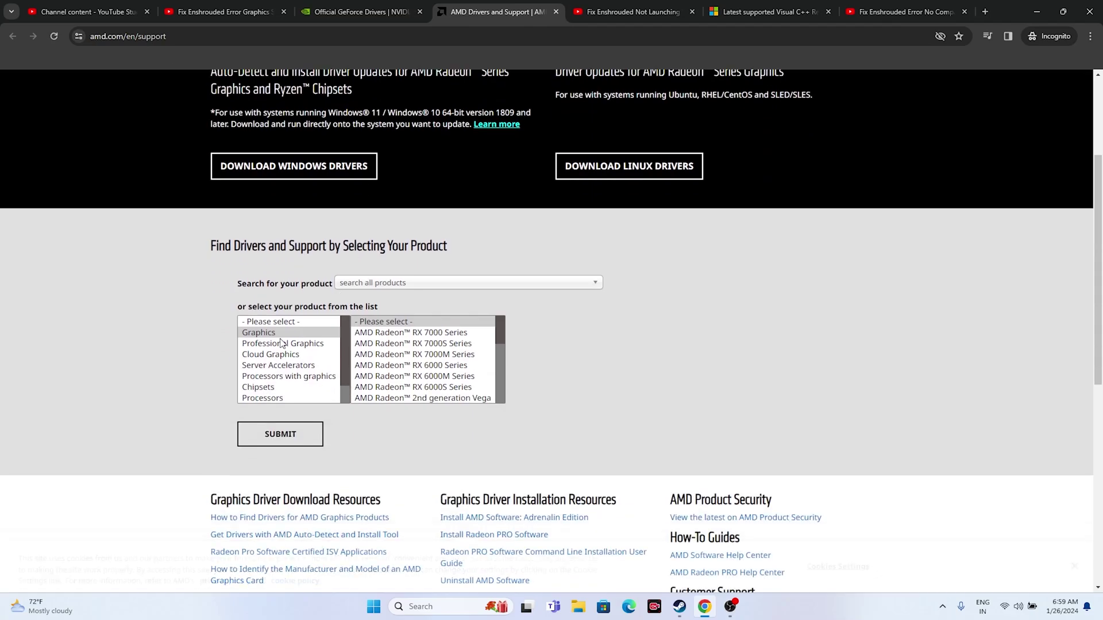
pyautogui.click(398, 333)
pyautogui.click(523, 343)
pyautogui.click(683, 333)
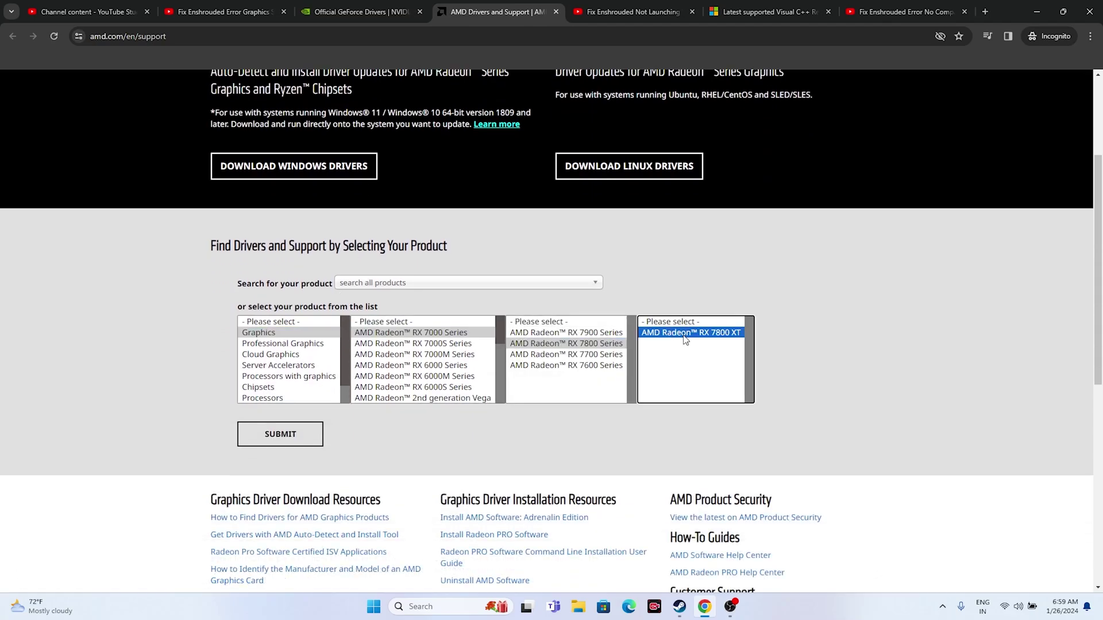
pyautogui.click(271, 437)
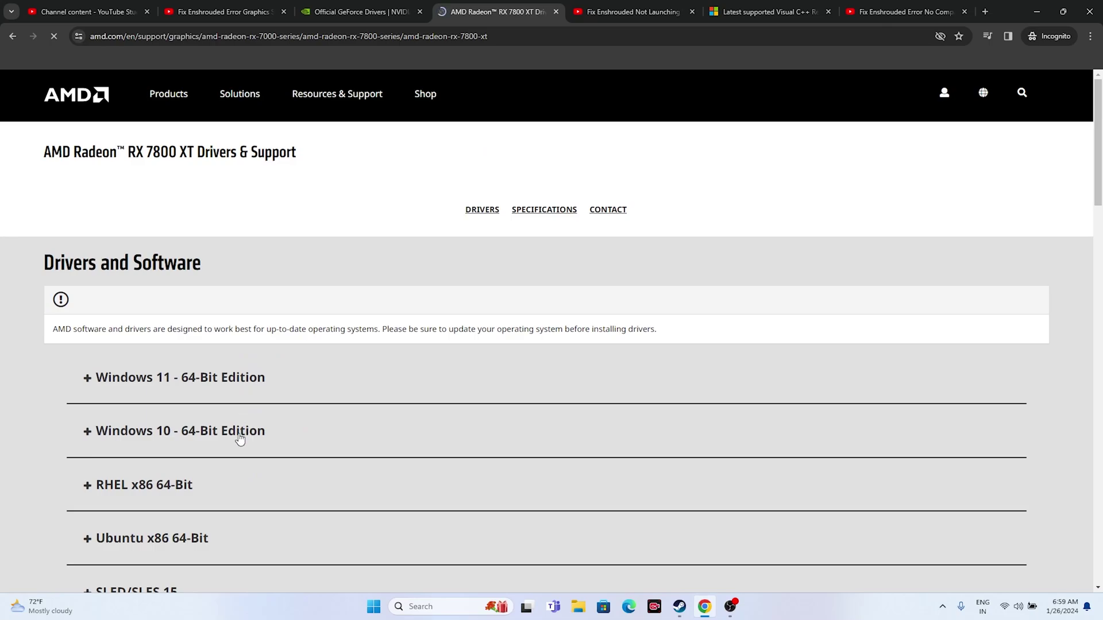
# Examine the X64 and X86 download links on the Microsoft Visual C++ Redistributable page, and return to Steam
pyautogui.click(767, 9)
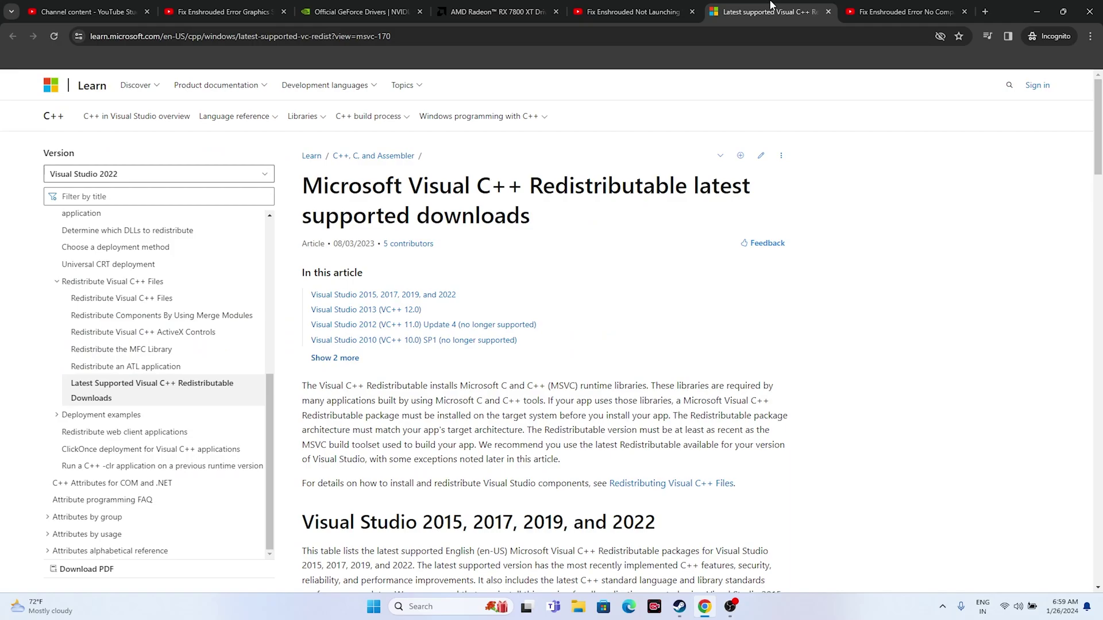
pyautogui.moveTo(533, 230); pyautogui.dragTo(304, 198)
pyautogui.click(539, 217)
pyautogui.scroll(-6, 343, 345)
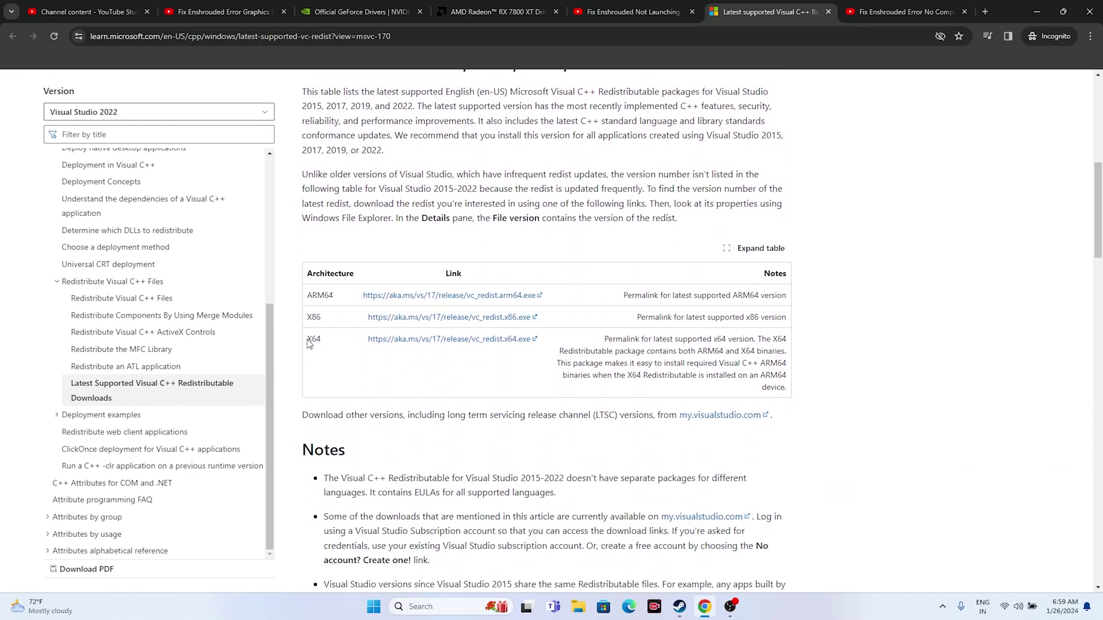
pyautogui.moveTo(309, 340); pyautogui.dragTo(317, 339)
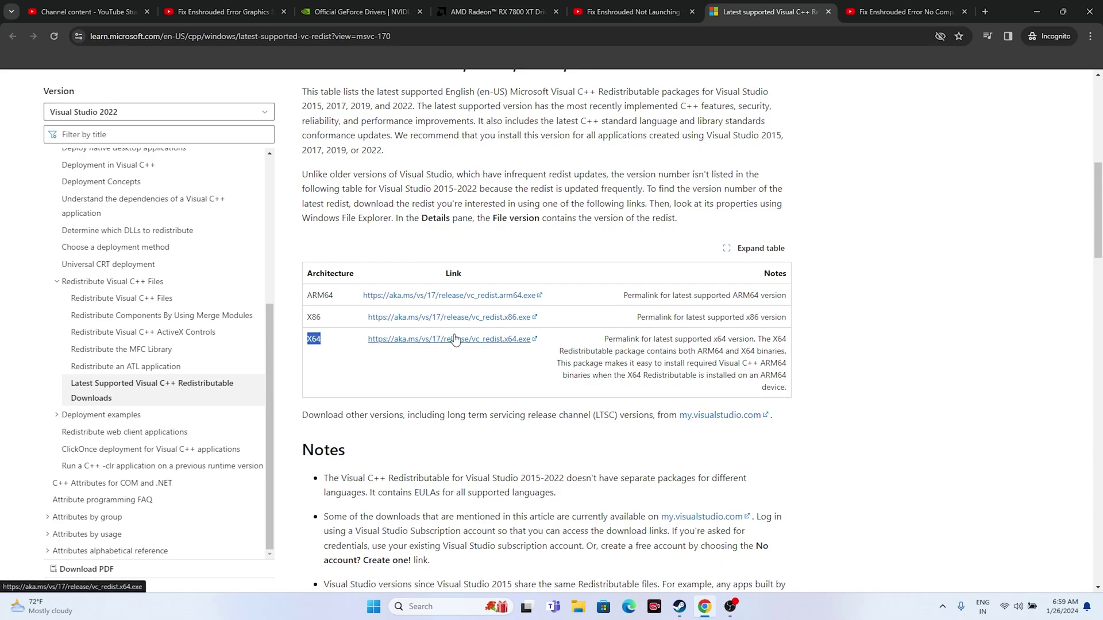
pyautogui.click(313, 339)
pyautogui.moveTo(311, 315); pyautogui.dragTo(329, 317)
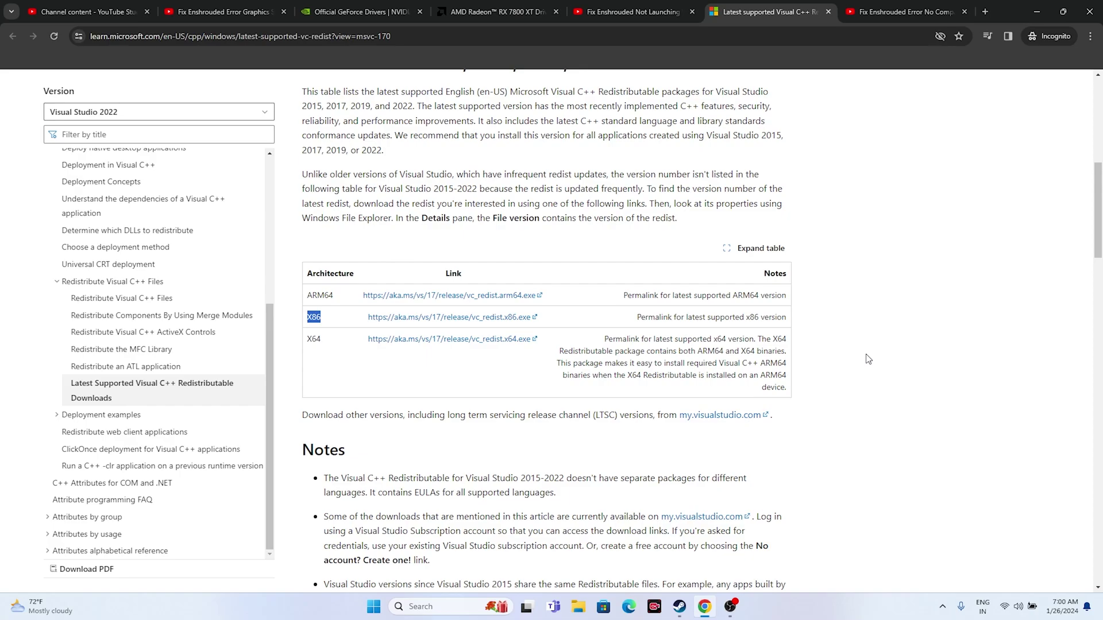
pyautogui.click(1041, 15)
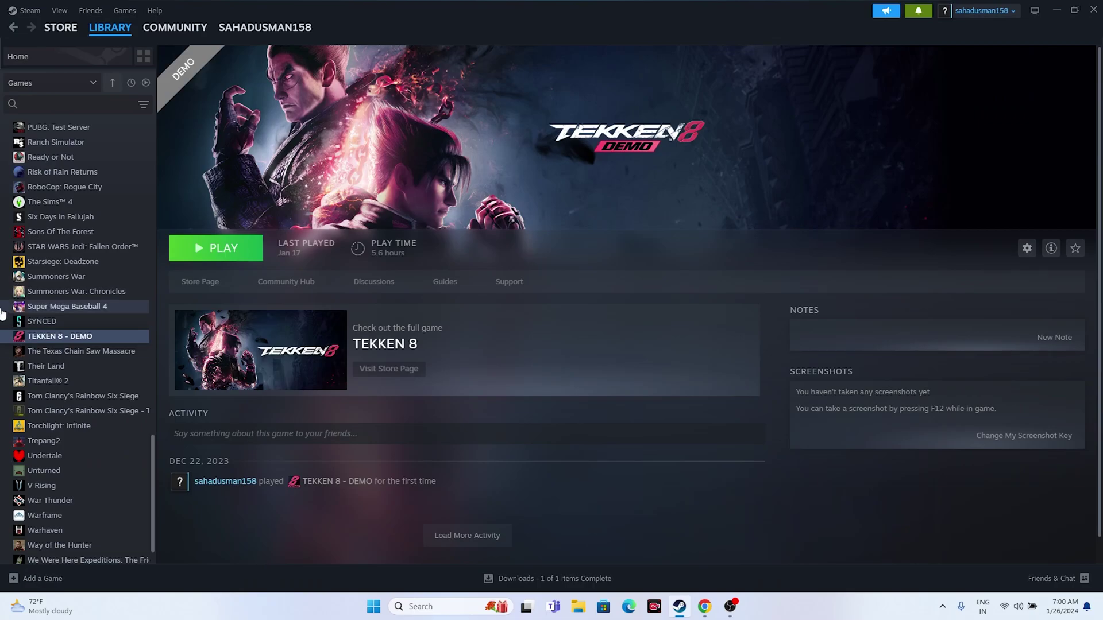
# View the management options for TEKKEN 8 - DEMO in the library, including uninstall, and dismiss them
pyautogui.rightClick(55, 336)
pyautogui.moveTo(82, 406)
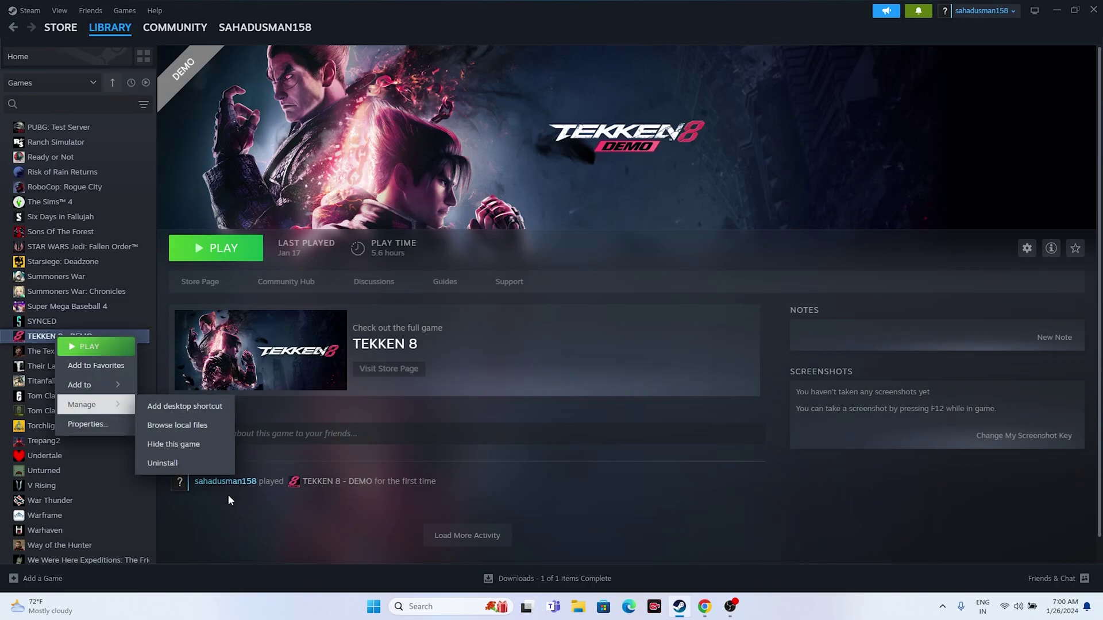
pyautogui.click(706, 517)
# Open This PC in File Explorer to check the available drives, and close the window
pyautogui.click(585, 609)
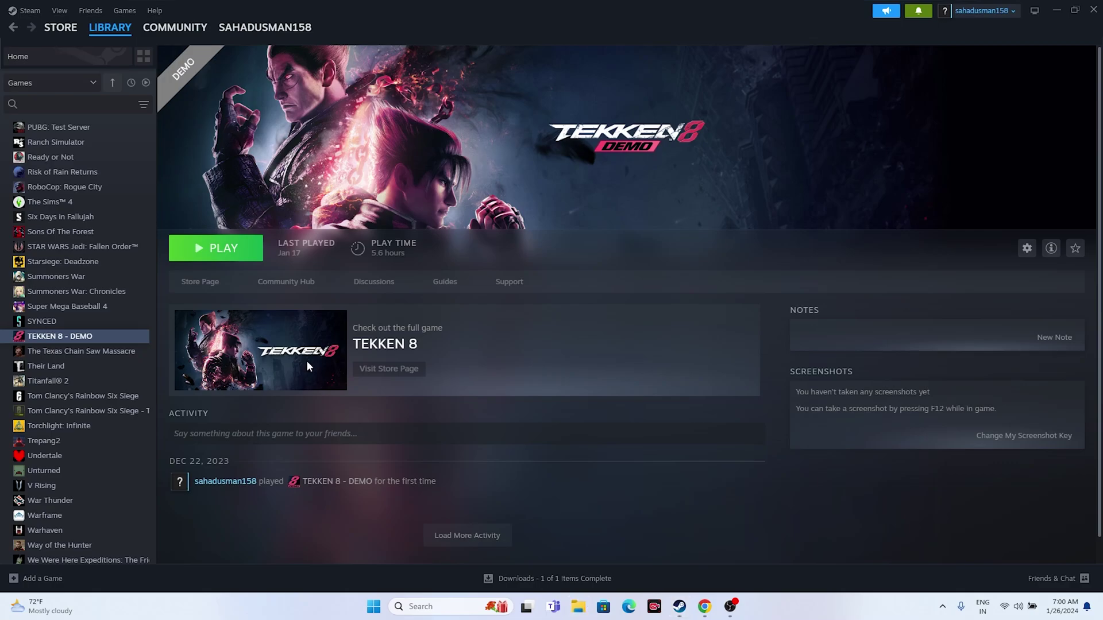
pyautogui.click(54, 403)
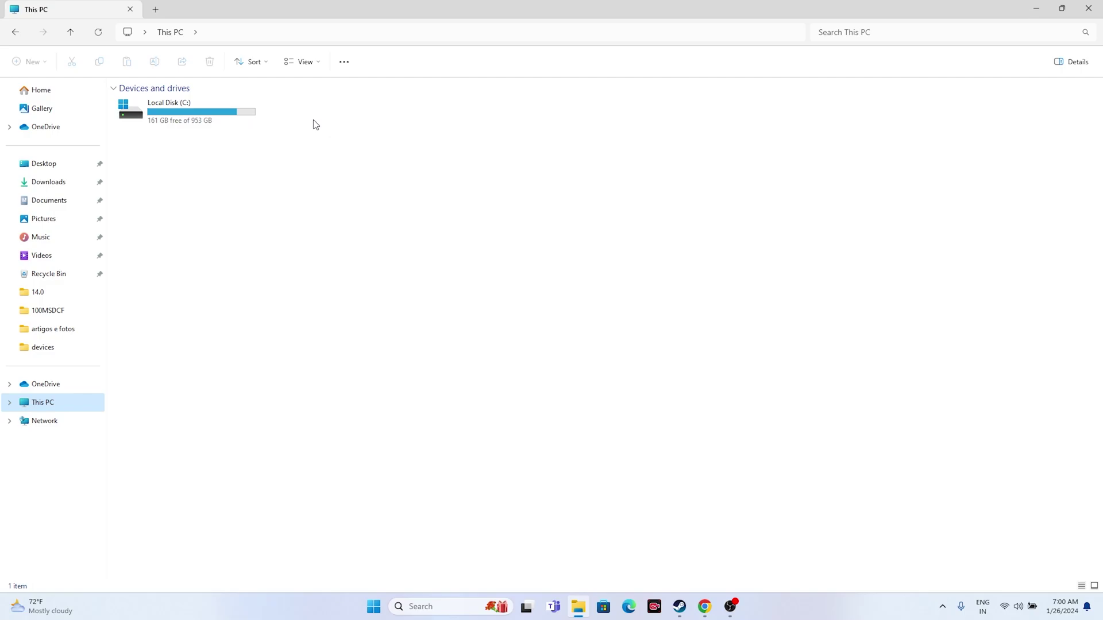
pyautogui.click(1088, 8)
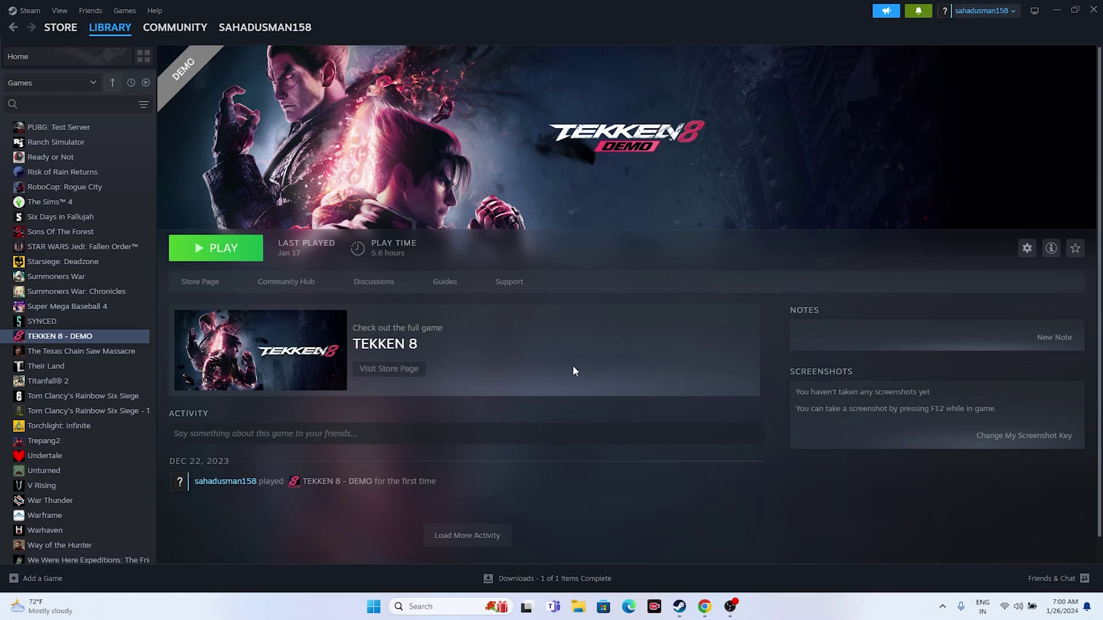
# Verify the integrity of the installed TEKKEN 8 - DEMO files from its properties, and close the properties window
pyautogui.rightClick(67, 338)
pyautogui.moveTo(85, 395)
pyautogui.click(98, 427)
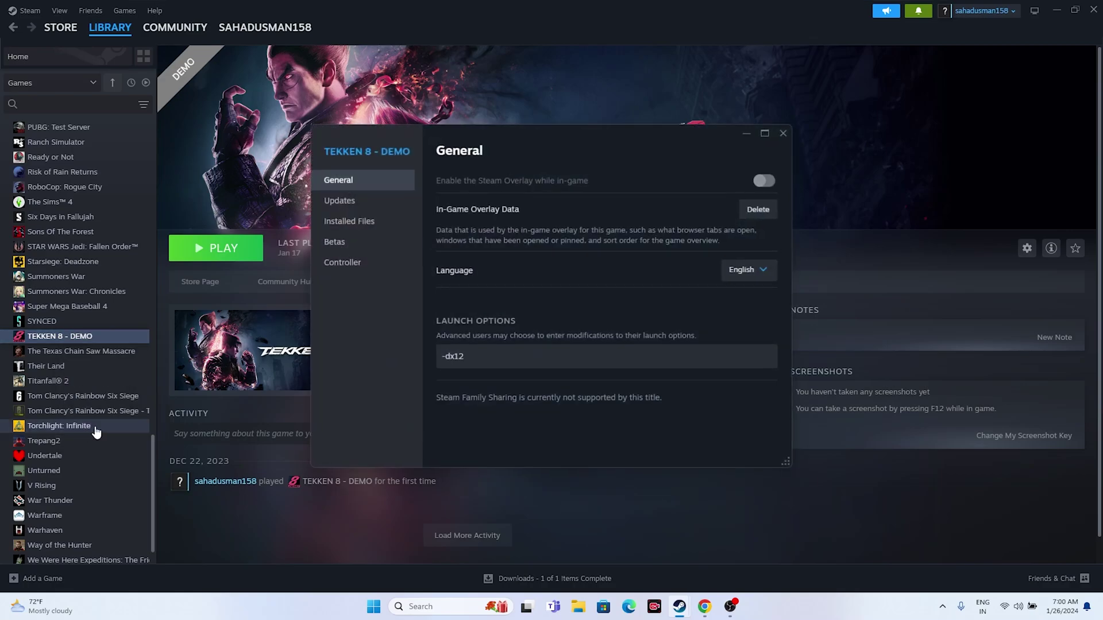
pyautogui.click(365, 225)
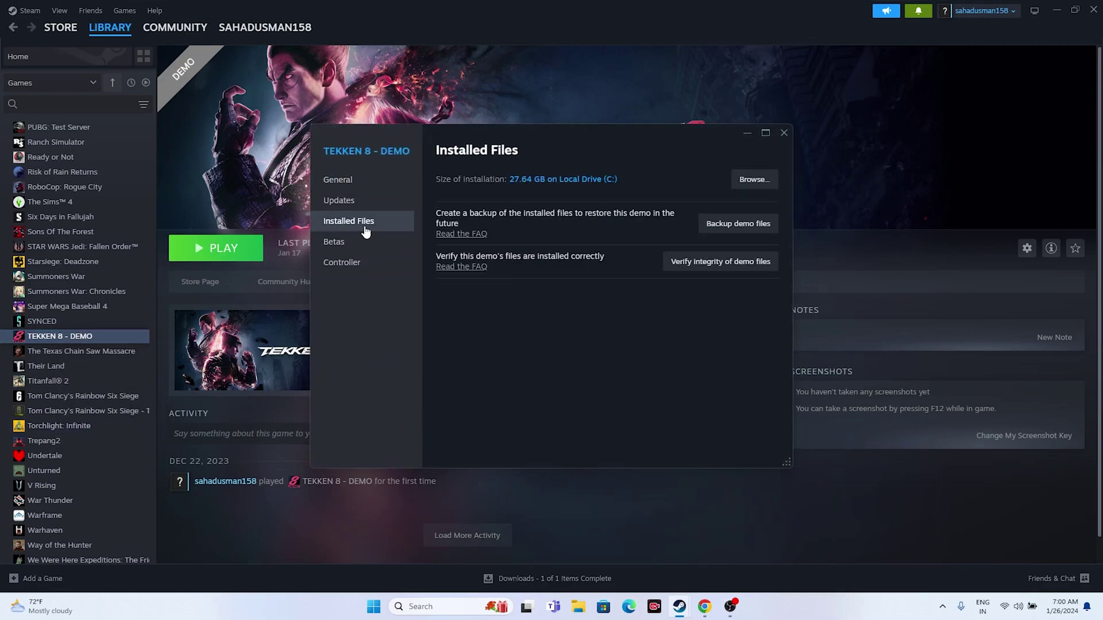
pyautogui.click(723, 262)
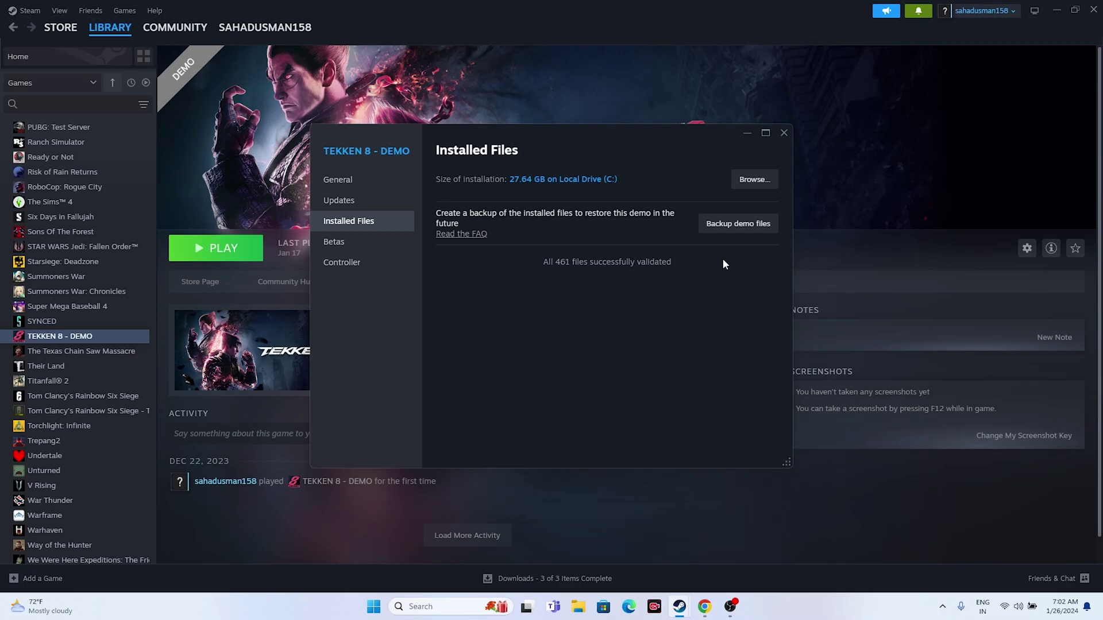
pyautogui.click(783, 133)
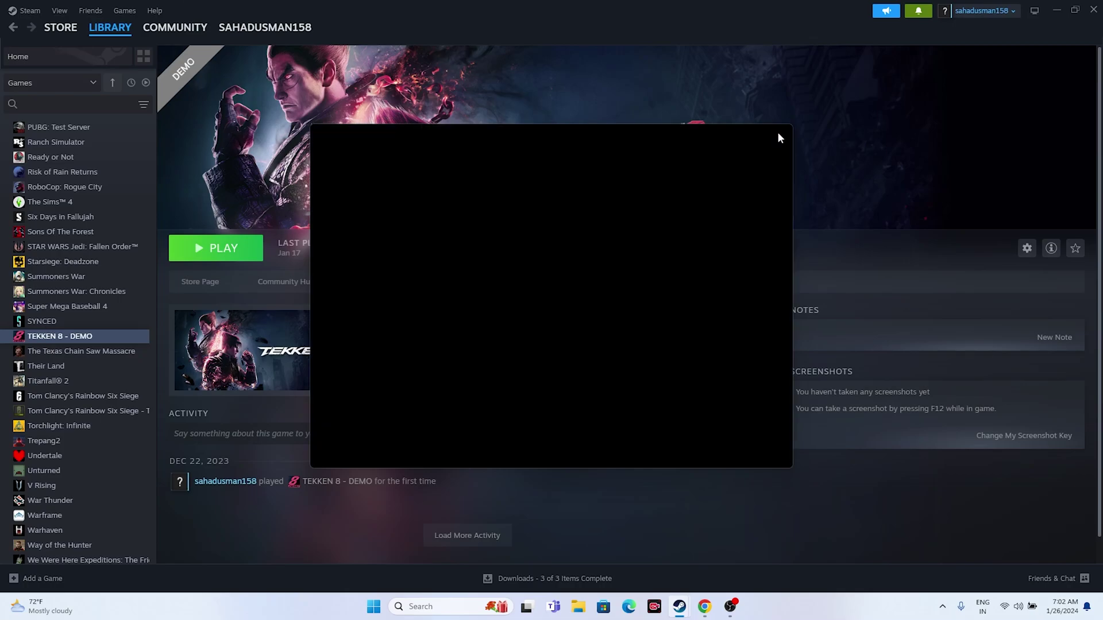